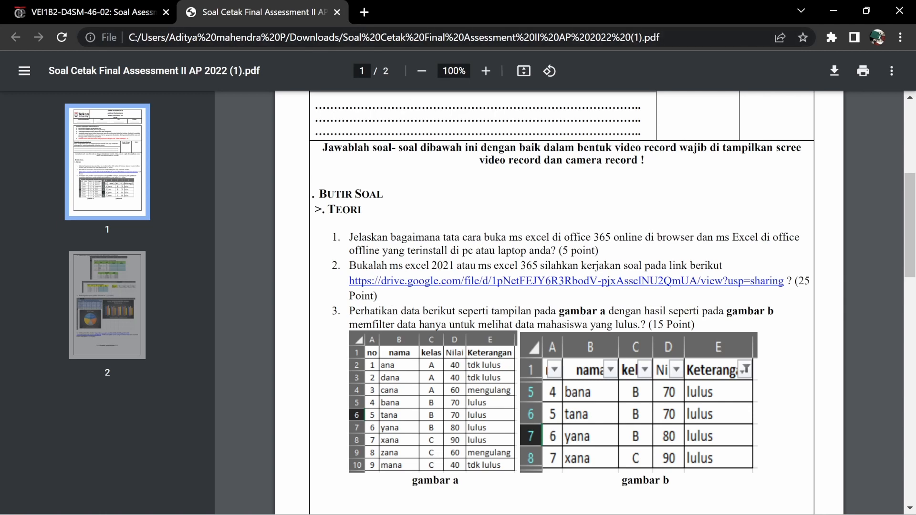
Open office.com in a new browser tab.
click(364, 12)
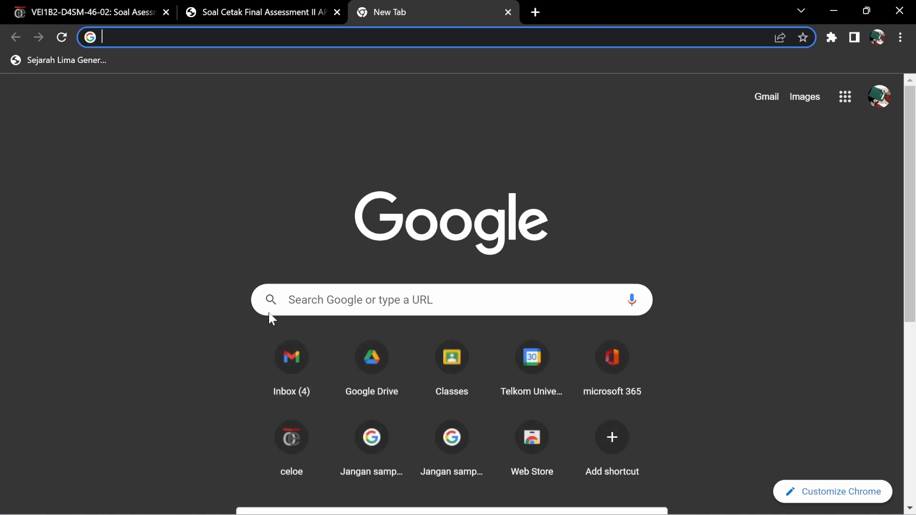
text(office.com)
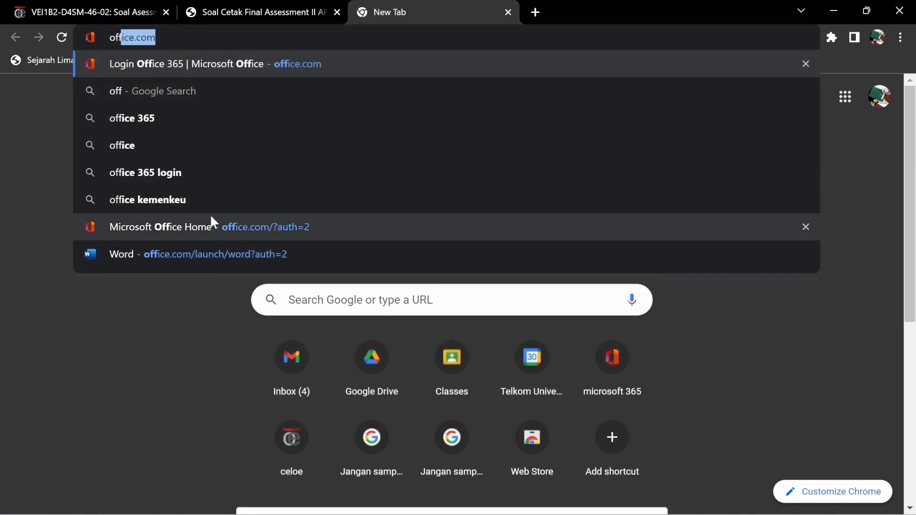
click(336, 67)
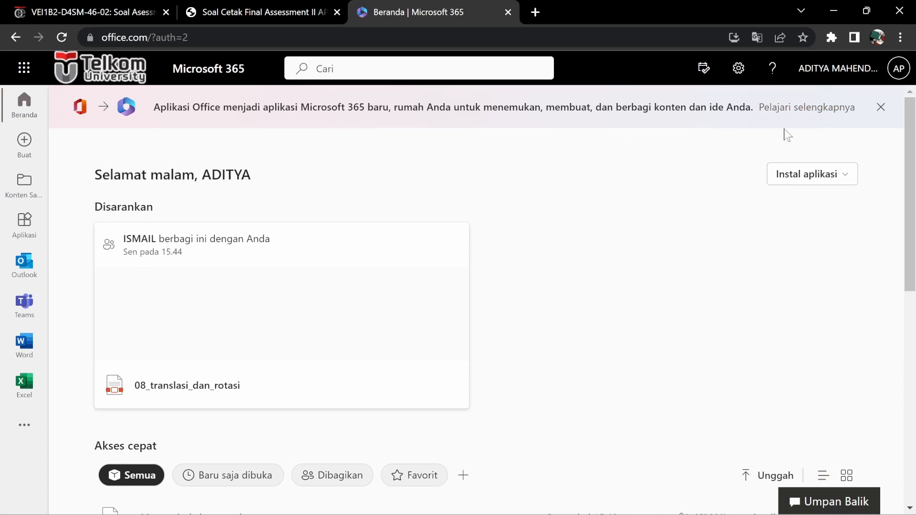
Sign out of Microsoft 365, then sign back in to the same account with the saved password and stay signed in.
click(849, 68)
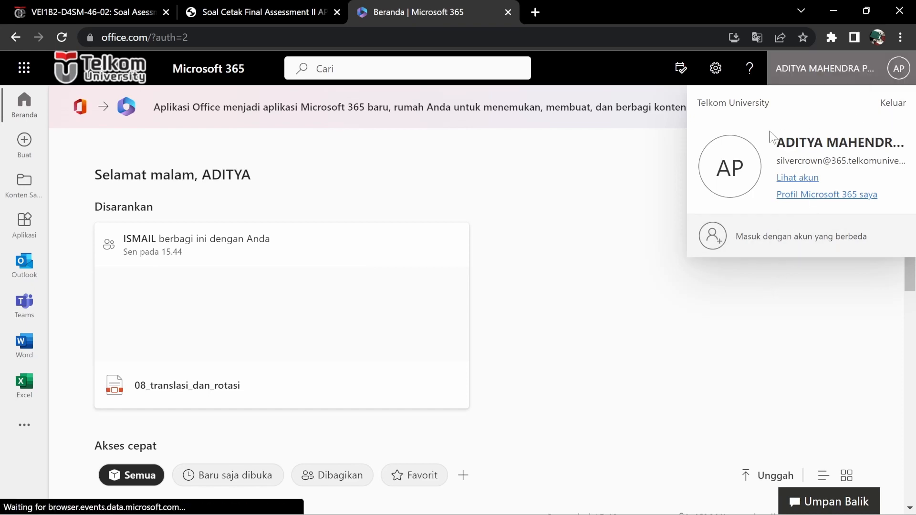
click(895, 105)
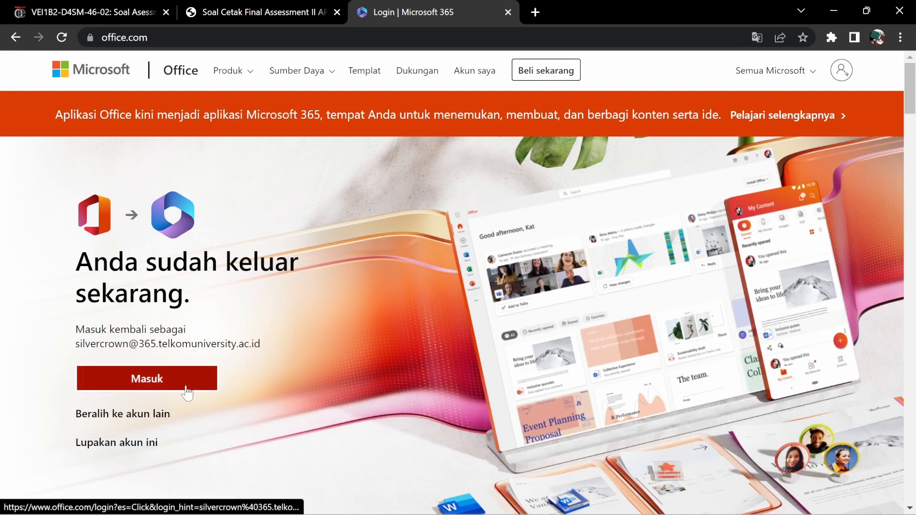
click(213, 386)
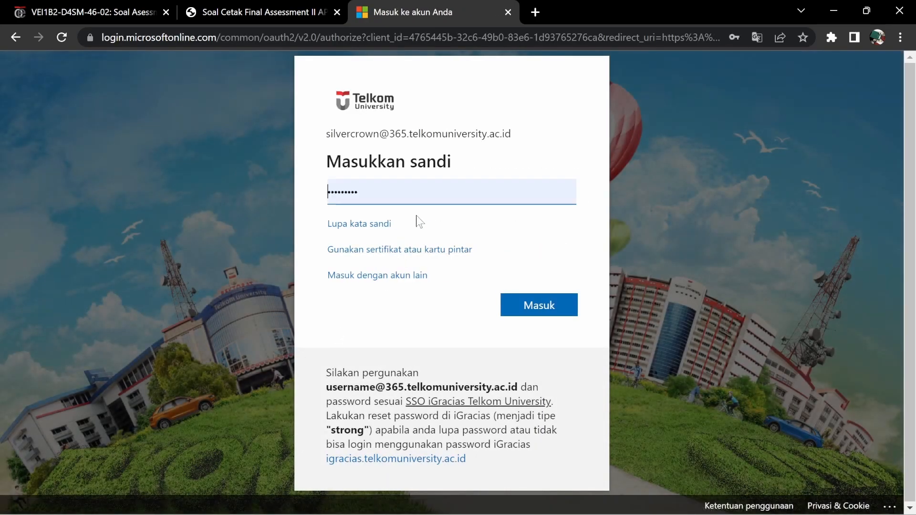
click(538, 317)
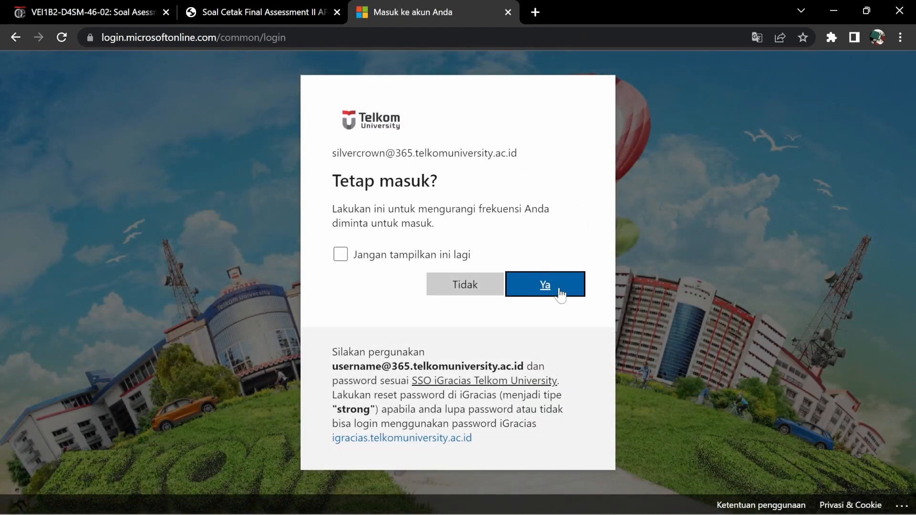
click(560, 292)
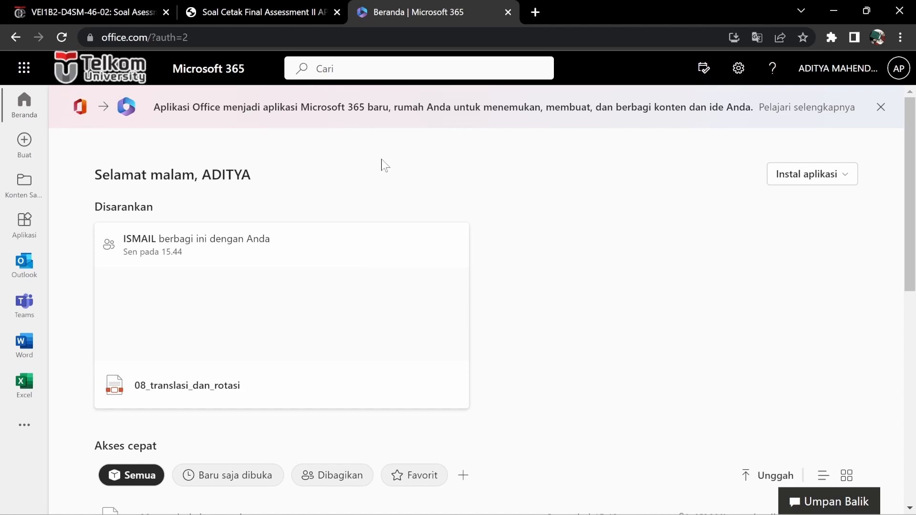
Create a blank workbook in Excel for the web.
click(20, 400)
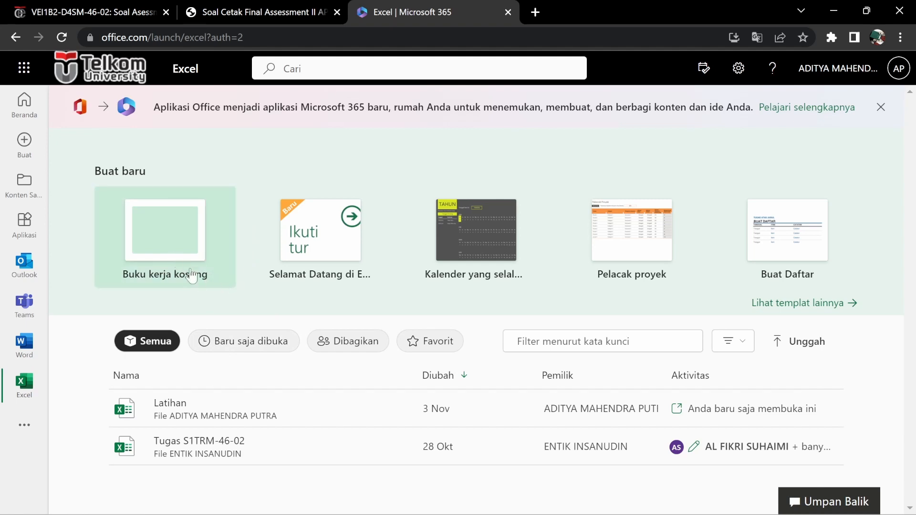
click(188, 252)
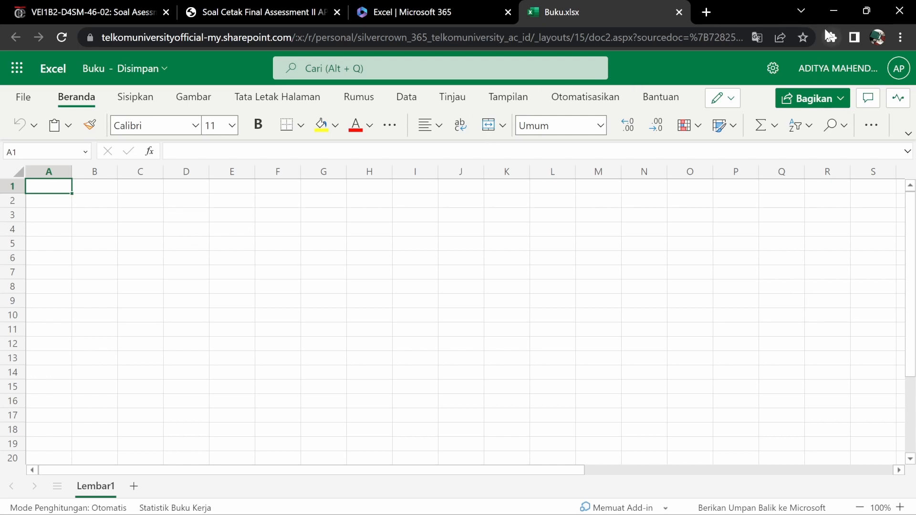
Switch to the installed desktop Excel app and create a blank workbook.
click(840, 10)
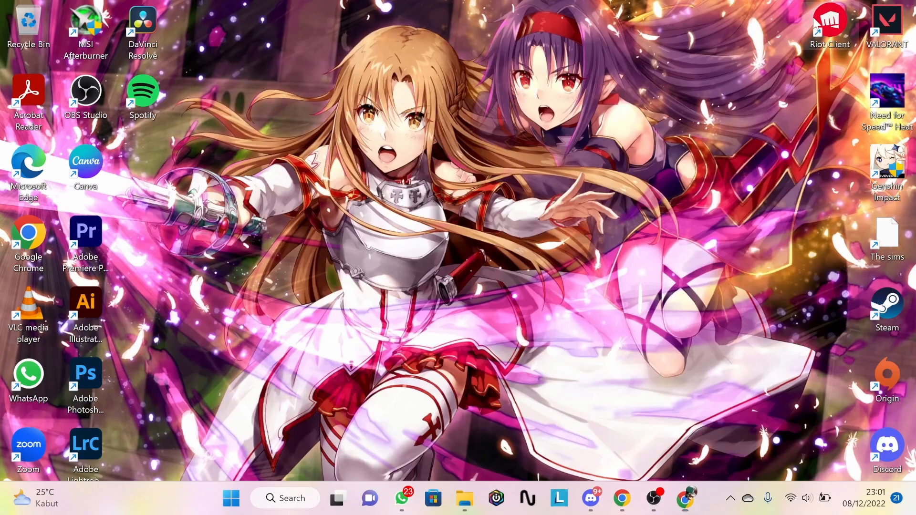
click(300, 507)
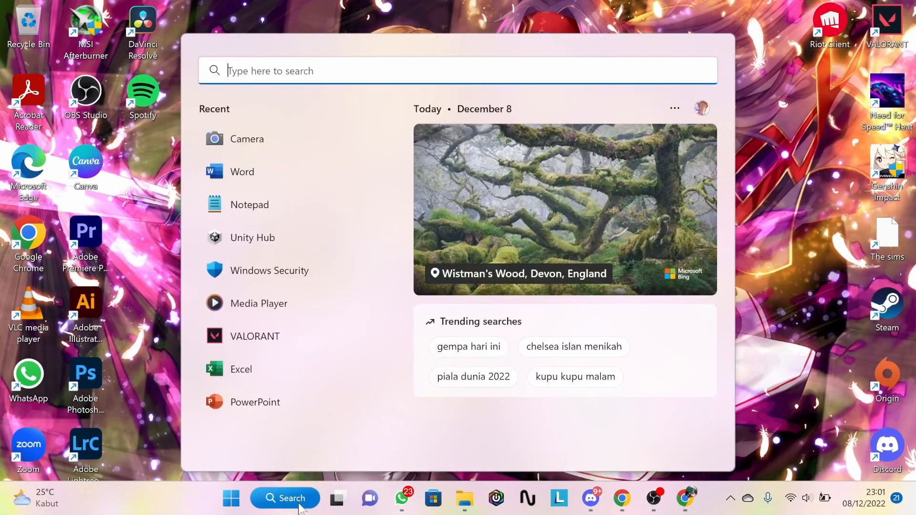
click(231, 376)
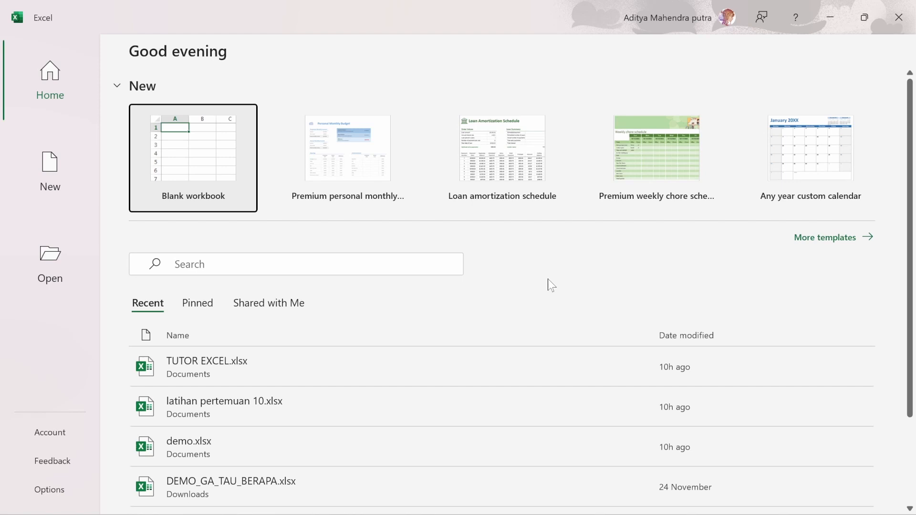
click(234, 195)
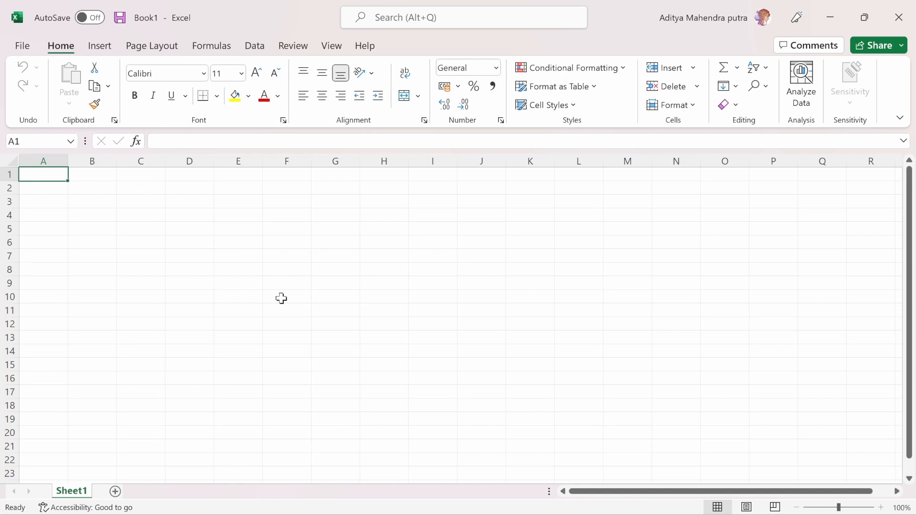
Switch to the browser to read question 2 and its Data Awal and Data Akhir tables, then return to desktop Excel.
click(834, 25)
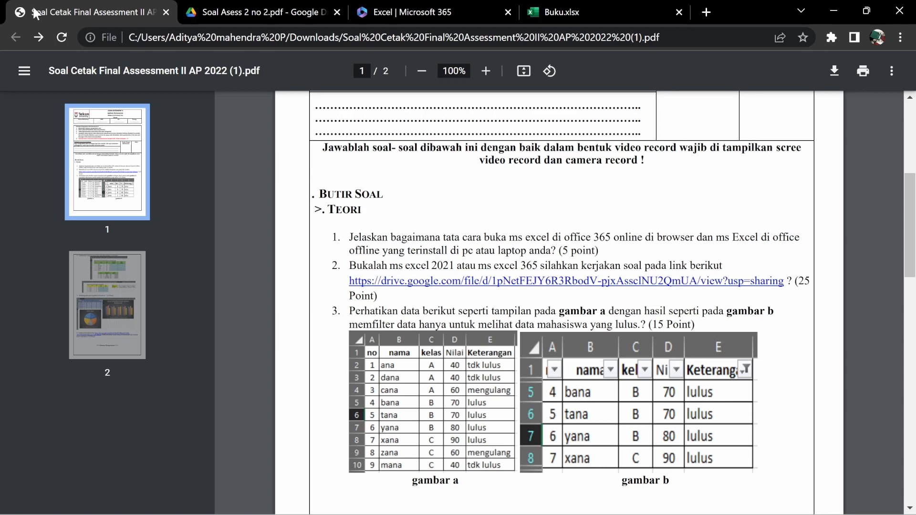
click(229, 9)
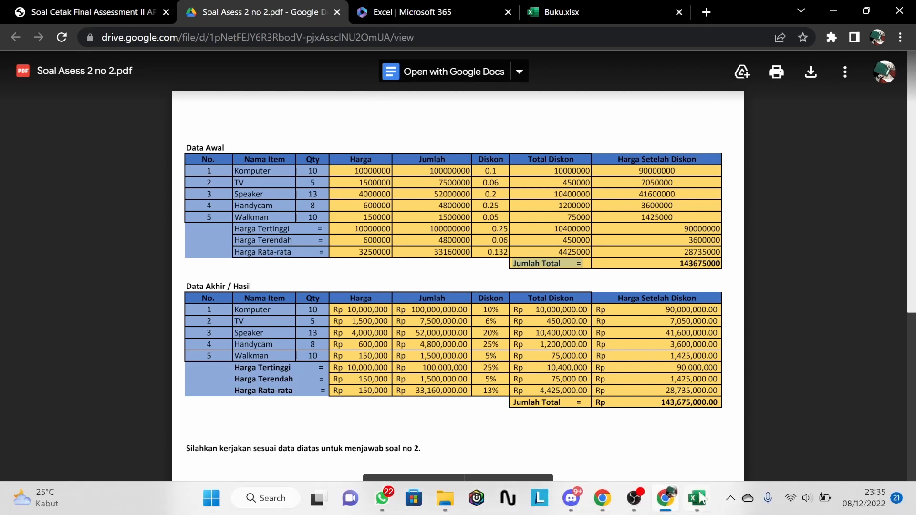
click(700, 498)
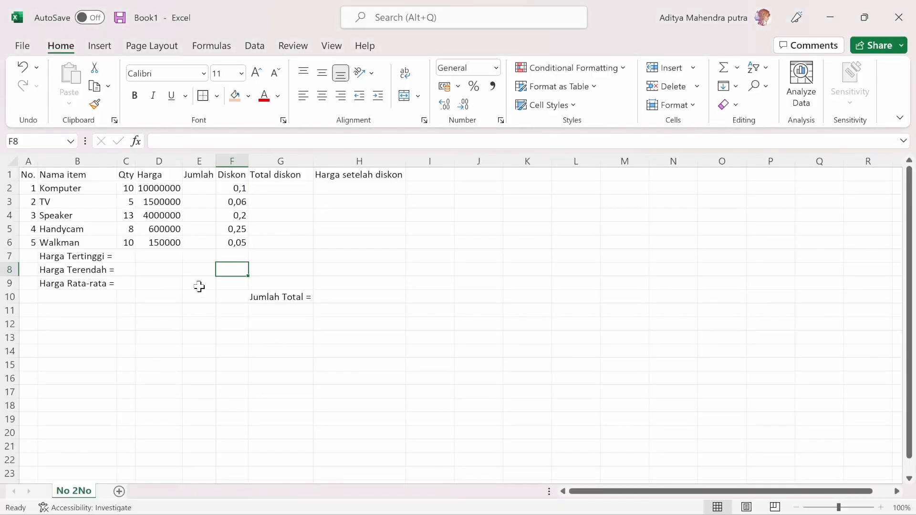
Apply all borders to the whole item table, A1:H10.
click(28, 175)
drag(27, 176, 365, 290)
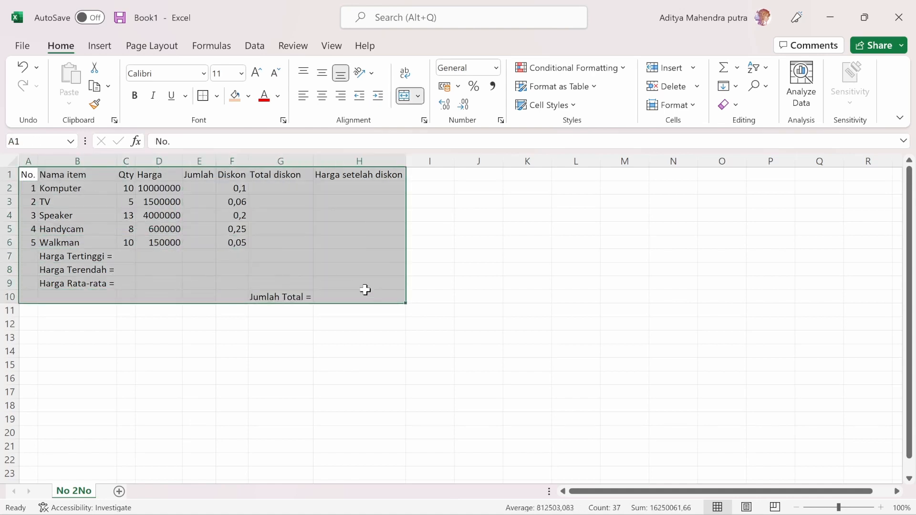
click(216, 96)
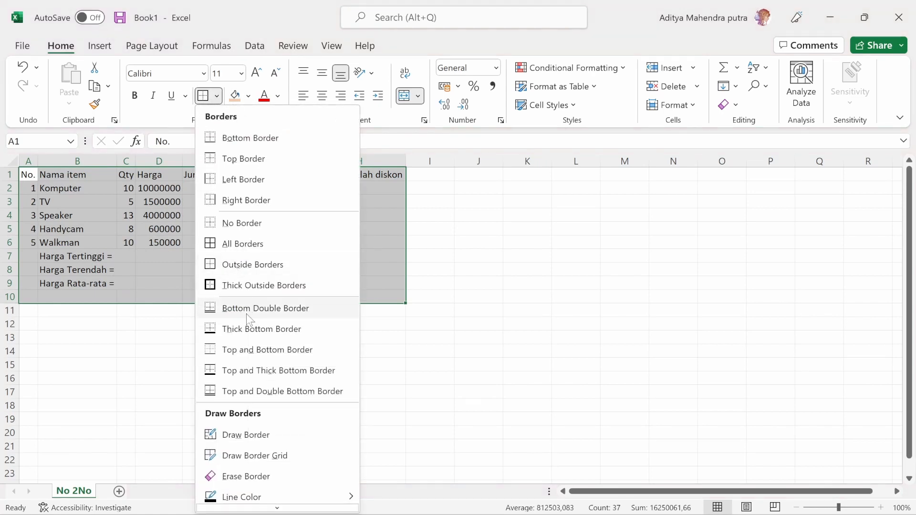
click(237, 245)
Remove the borders from the empty cells A10:F10 in the table's last row.
drag(237, 297, 29, 297)
click(217, 96)
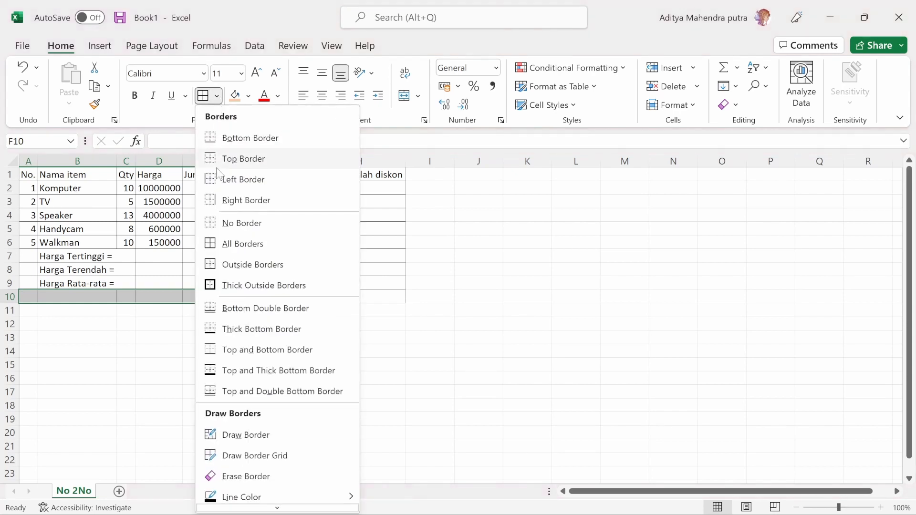
click(237, 222)
click(194, 325)
Restore all borders on the Jumlah Total label in G10 and on the Harga Rata-rata cells A9:F9.
click(254, 297)
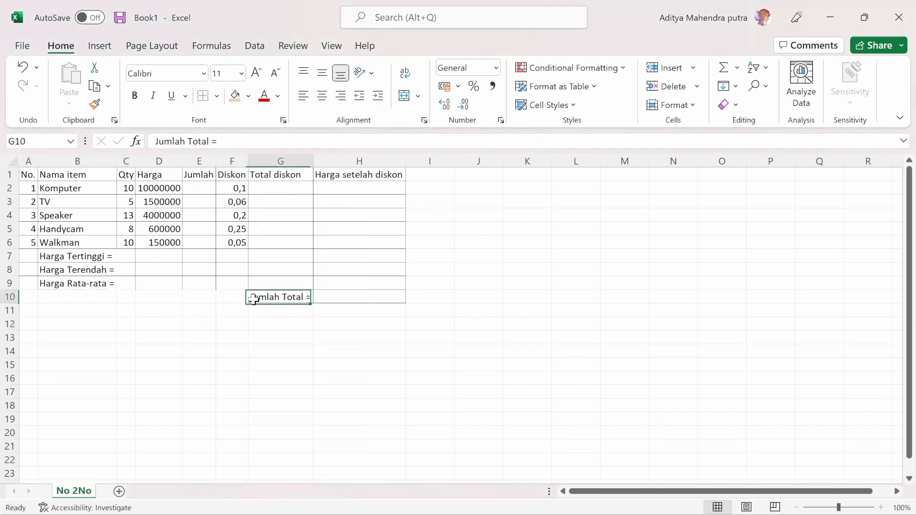
click(217, 96)
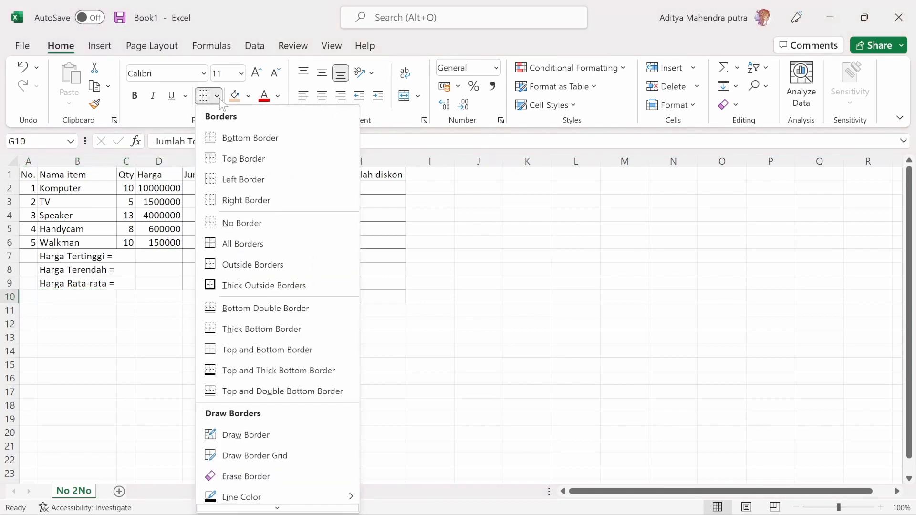
click(212, 244)
click(29, 282)
drag(30, 281, 236, 285)
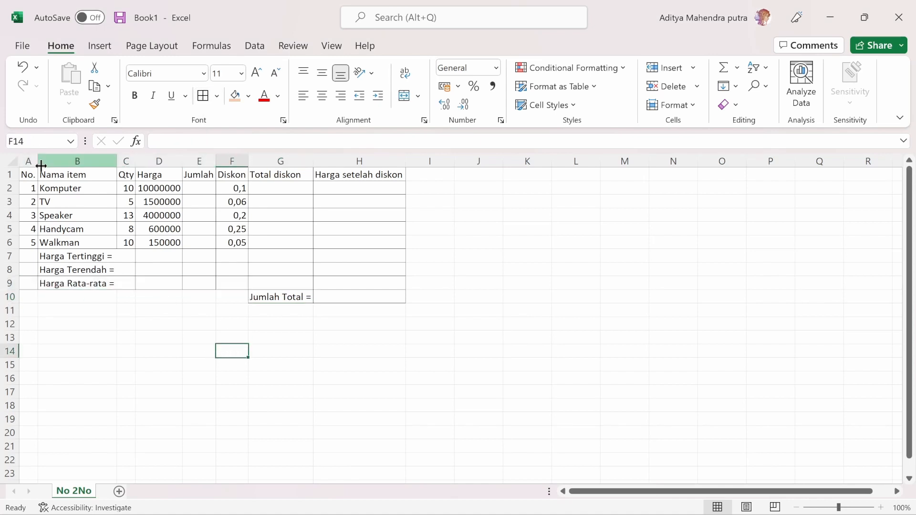
Fill the header row A1:H1 with orange.
drag(24, 175, 402, 177)
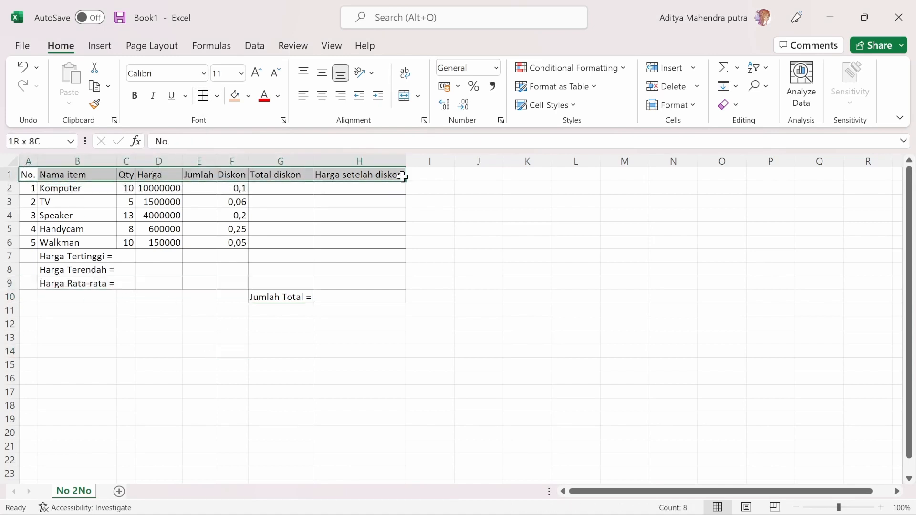
click(248, 96)
click(290, 130)
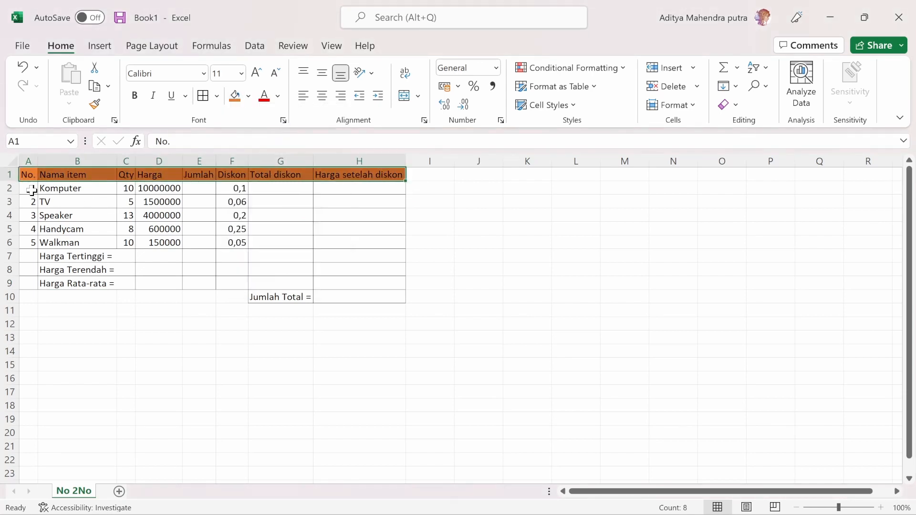
Fill the table body A2:H10 with a light orange tint.
drag(35, 188, 352, 302)
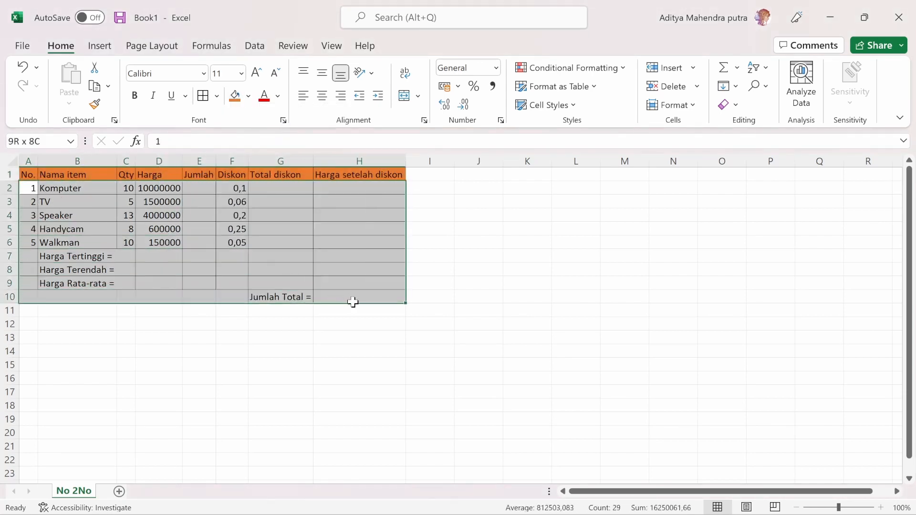
click(248, 97)
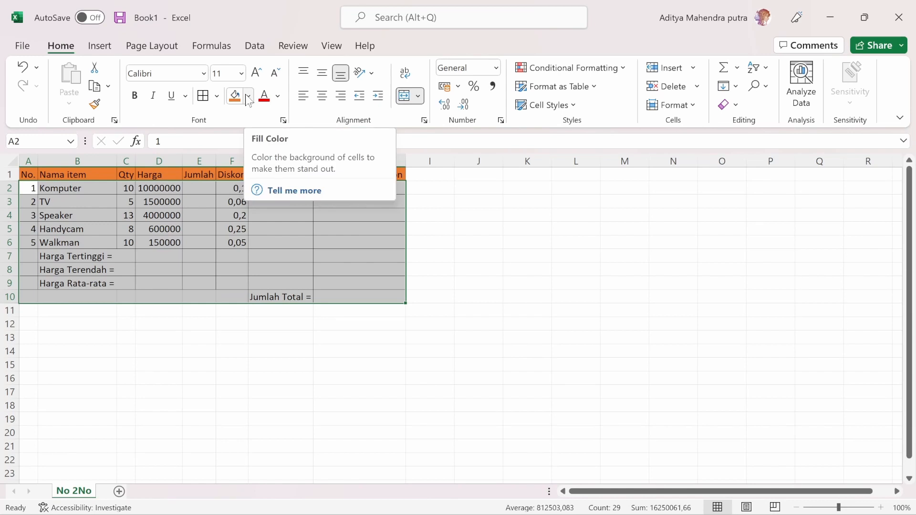
click(248, 97)
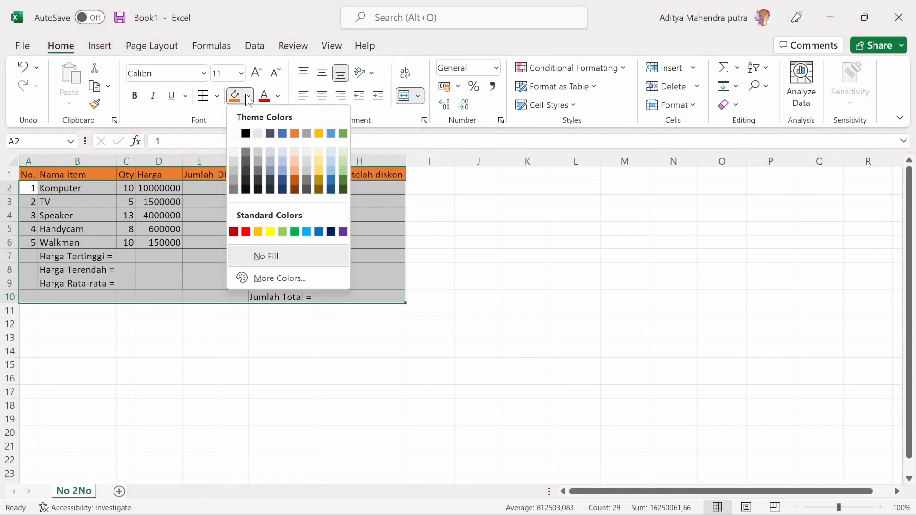
click(292, 158)
click(351, 268)
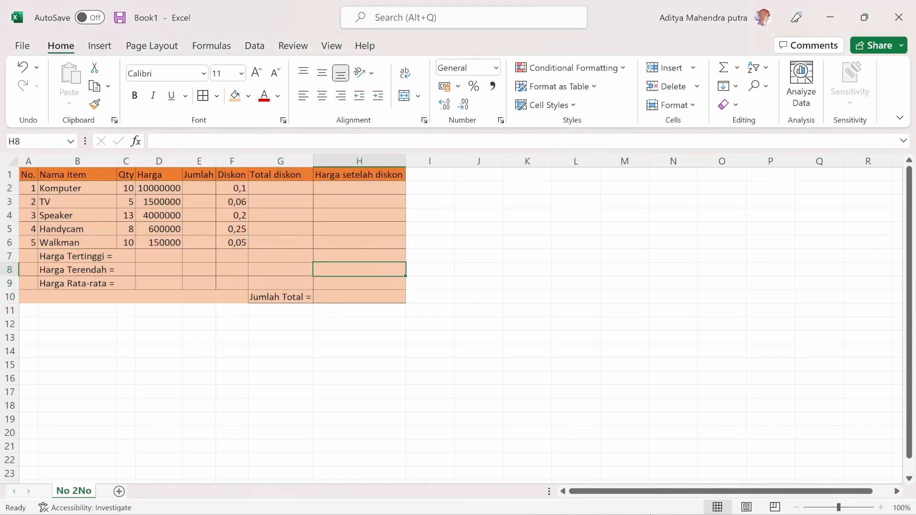
Check the reference tables in the browser, then format the Diskon values F2:F6 in Excel as Percentage with 0 decimal places.
click(665, 506)
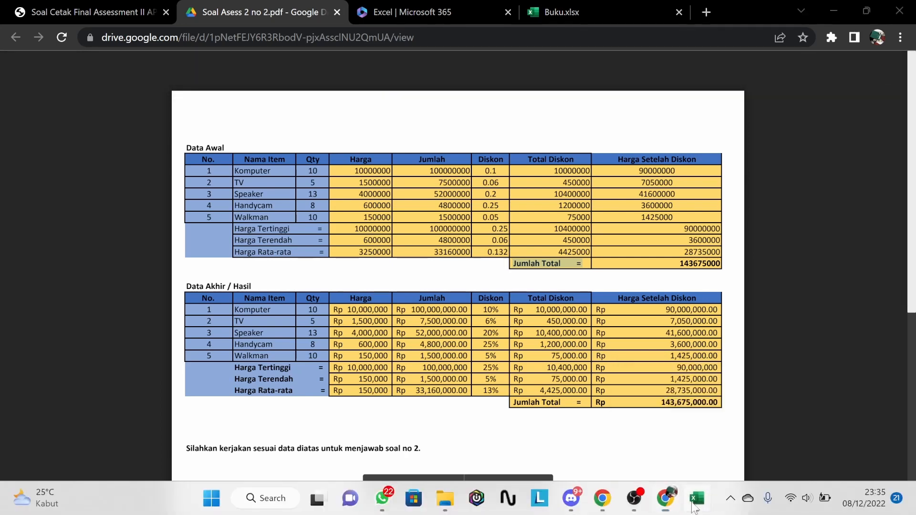
click(697, 498)
click(222, 189)
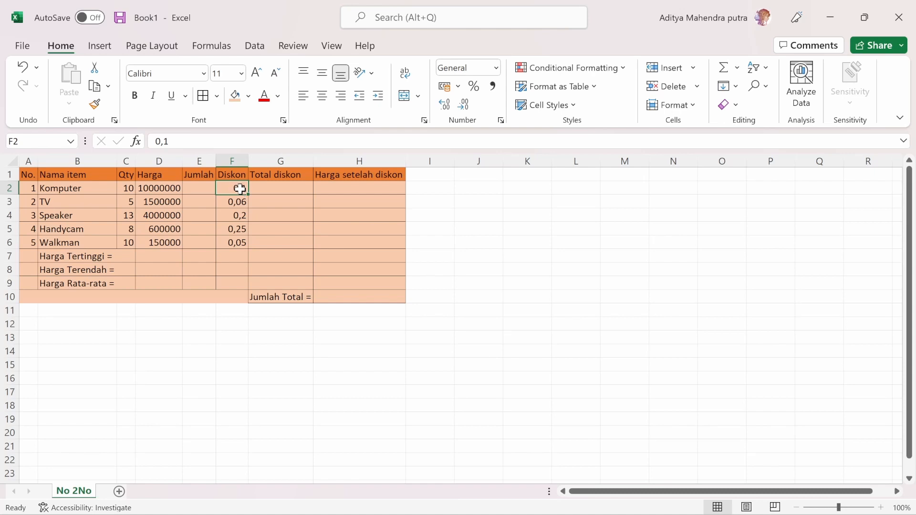
drag(241, 190, 238, 243)
right_click(225, 205)
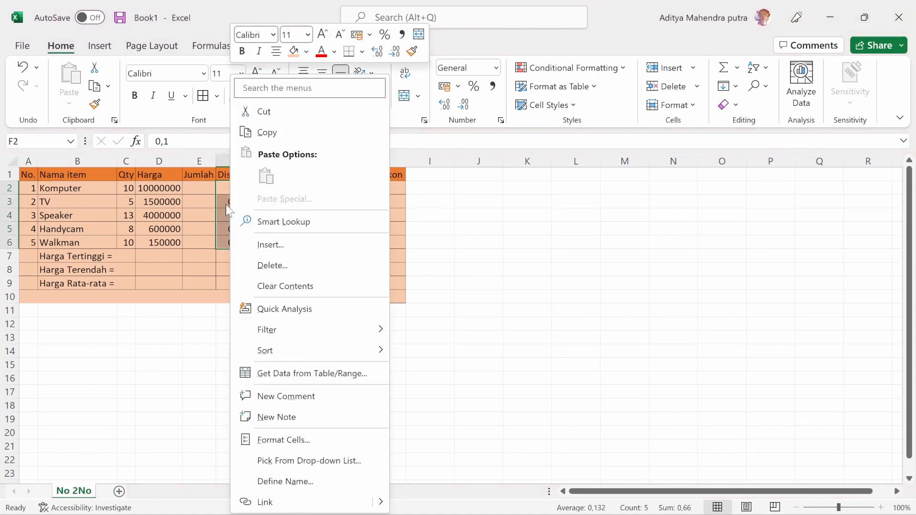
click(291, 439)
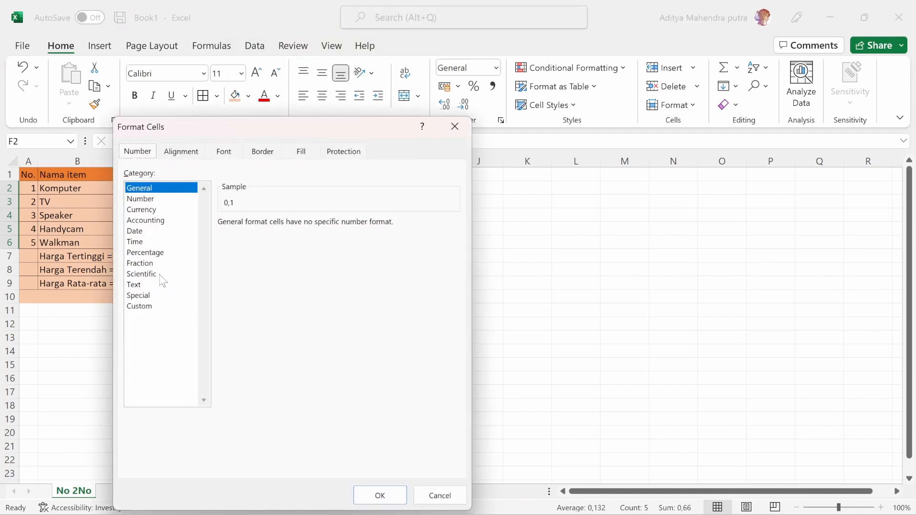
click(148, 255)
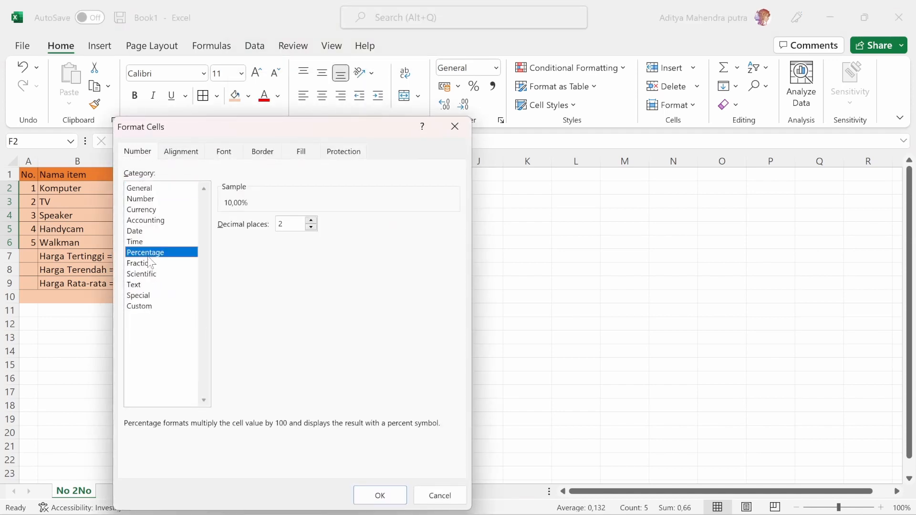
click(315, 227)
click(315, 227)
click(378, 496)
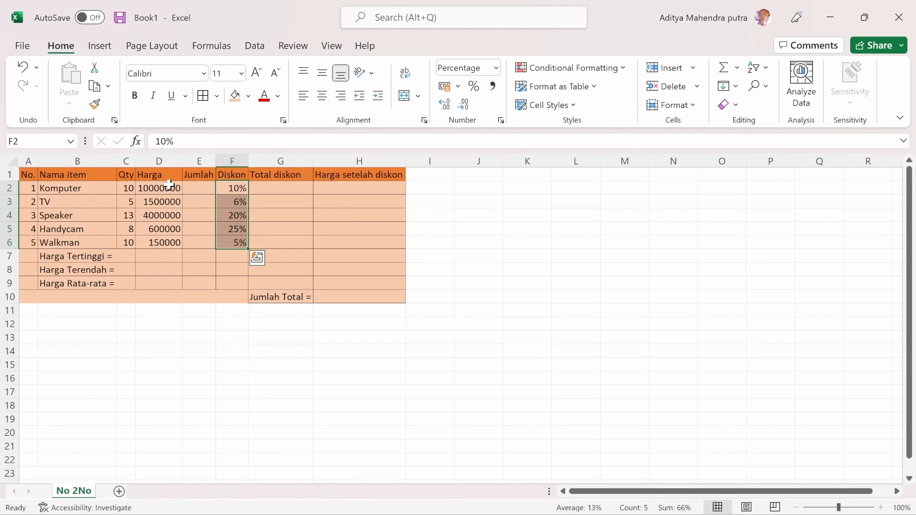
Calculate Jumlah in E2 with the formula =C2*D2 and fill it down through E6.
click(205, 189)
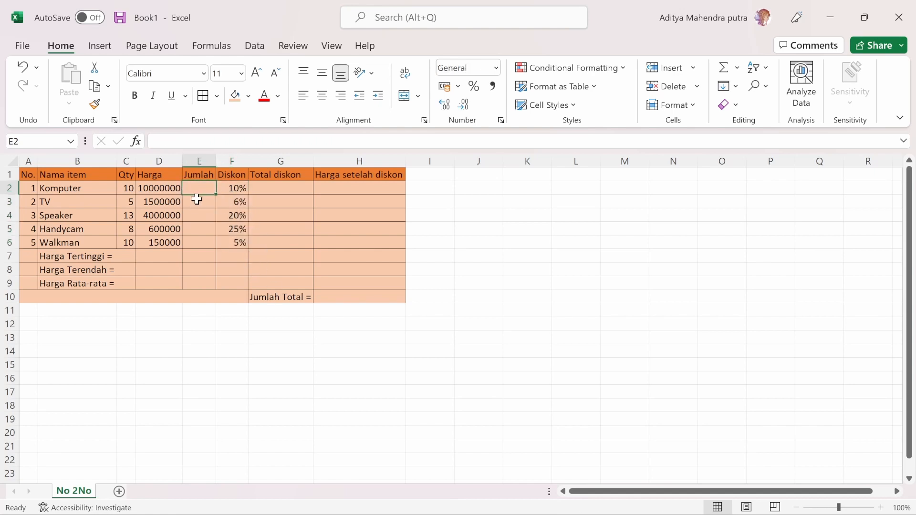
click(130, 188)
click(166, 189)
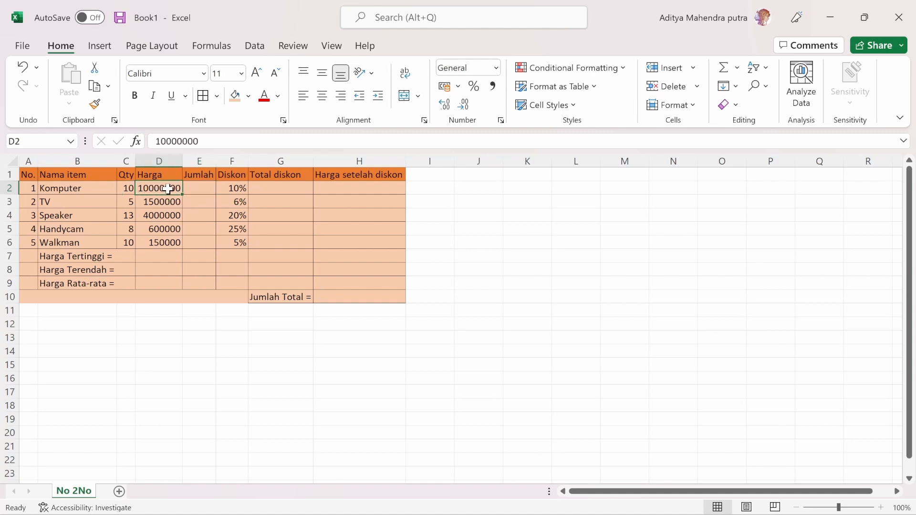
click(210, 189)
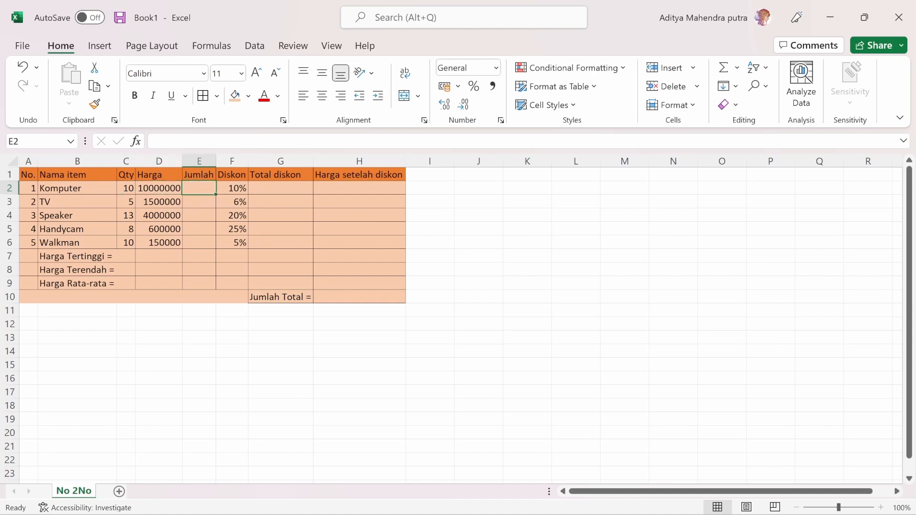
click(155, 141)
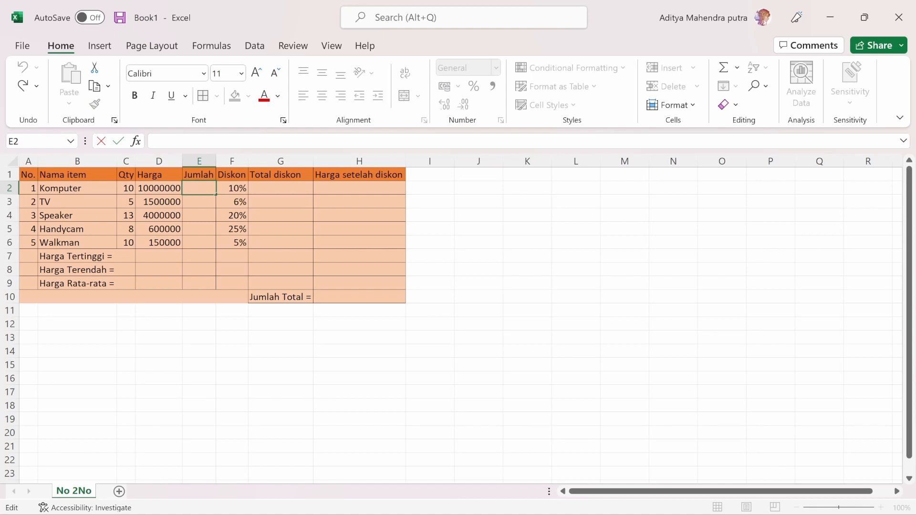
text(=)
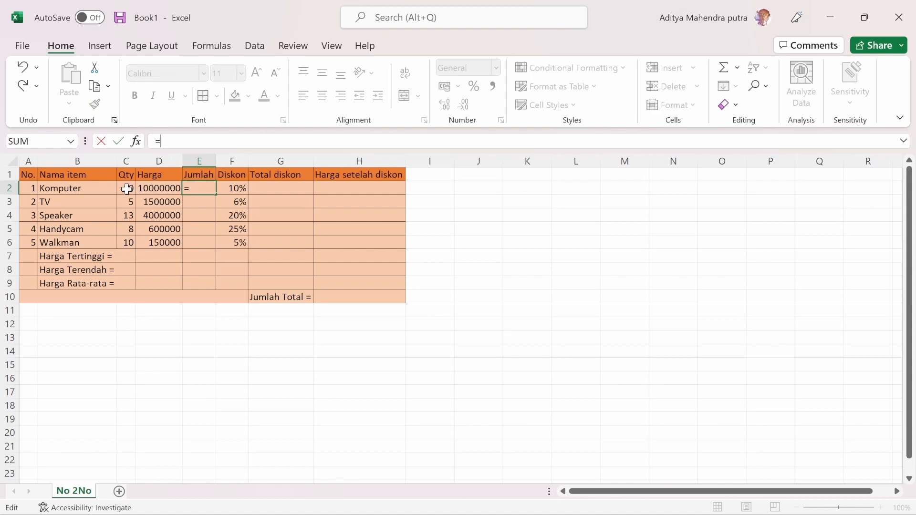
click(127, 189)
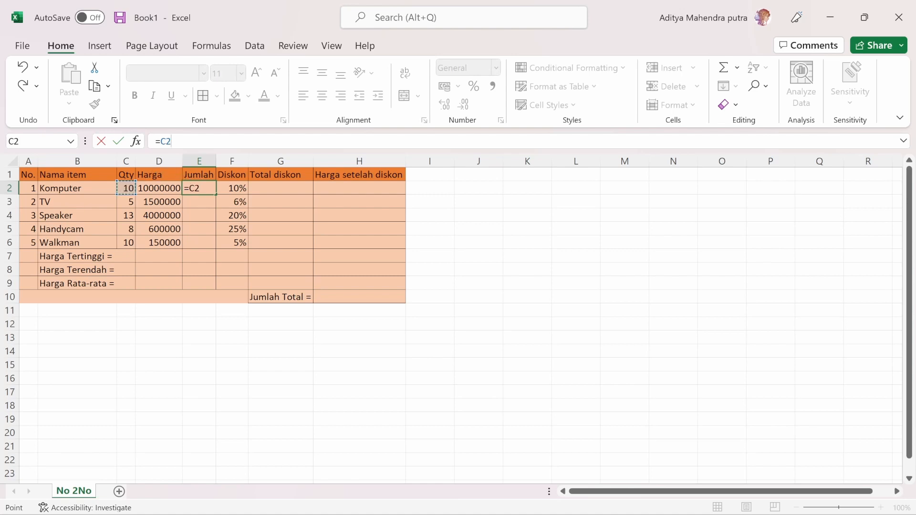
text(*)
click(168, 188)
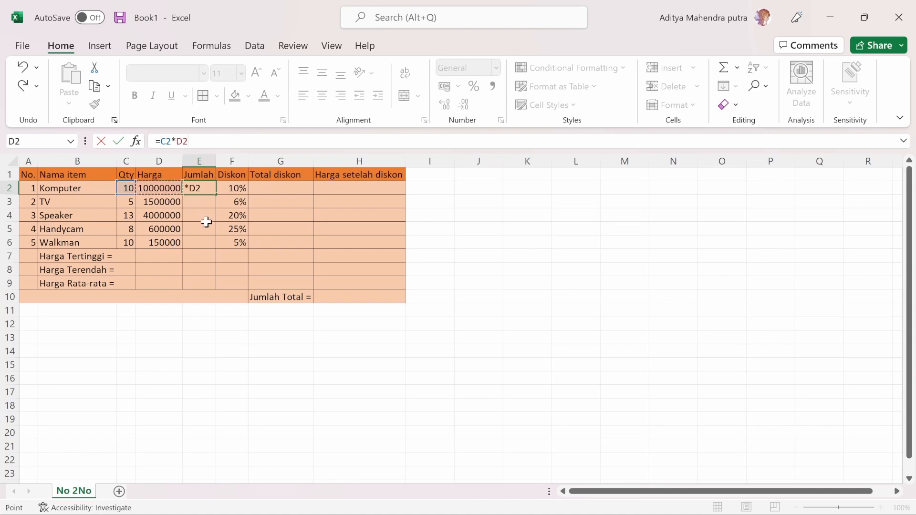
key(Return)
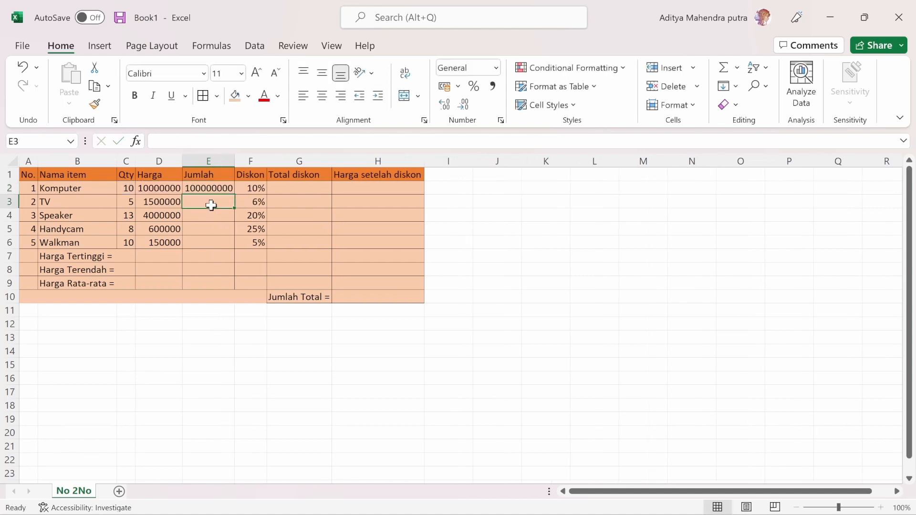
click(230, 187)
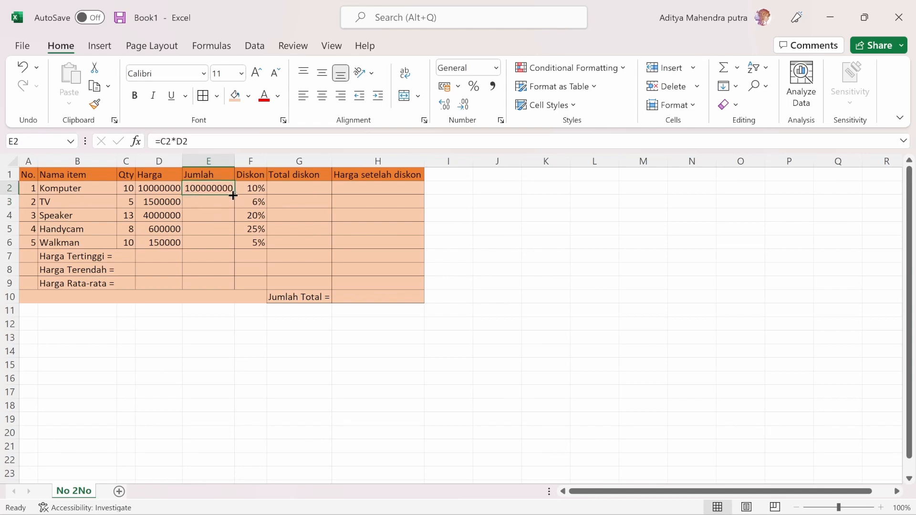
drag(233, 196, 235, 244)
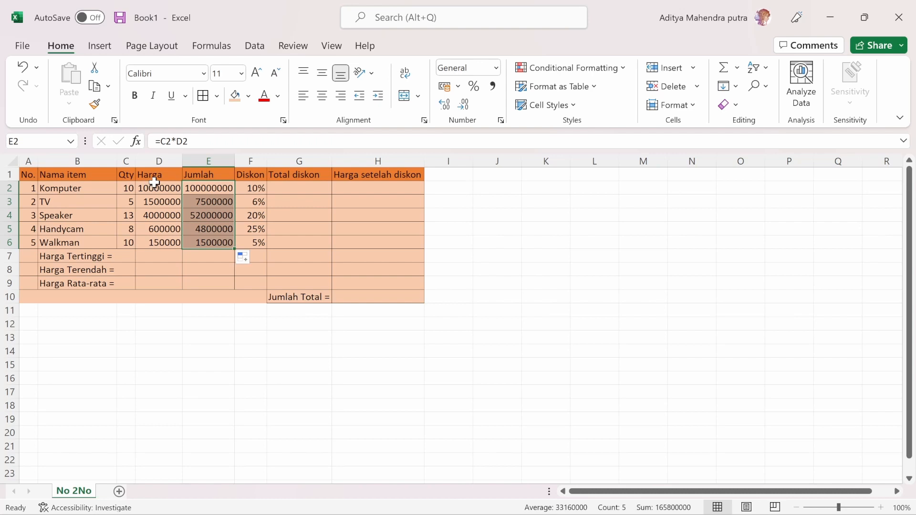
Calculate Total diskon in G2 with the formula =E2*F2 and fill it down through G6.
mouse_move(674, 509)
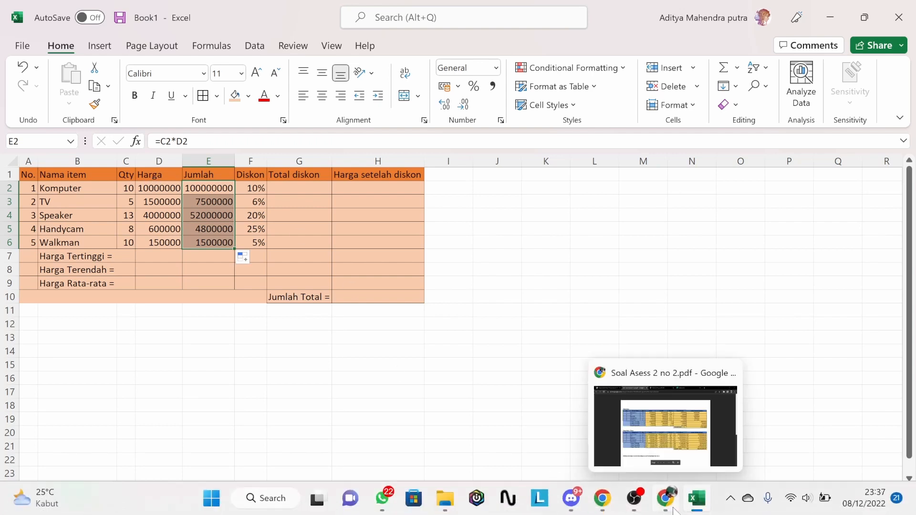
click(546, 310)
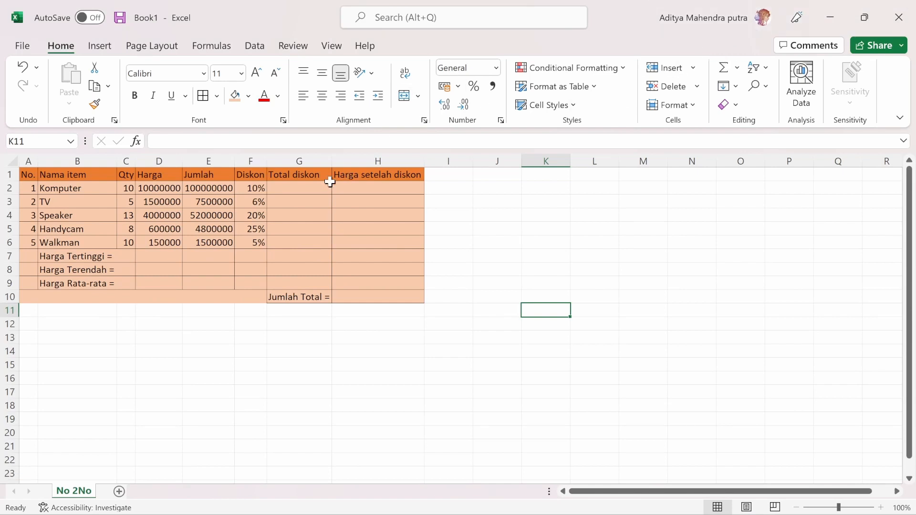
click(309, 189)
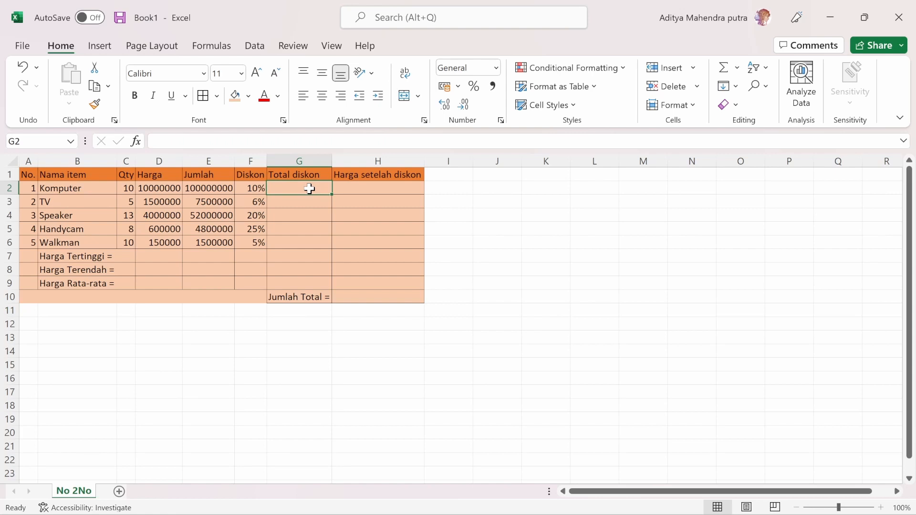
text(=)
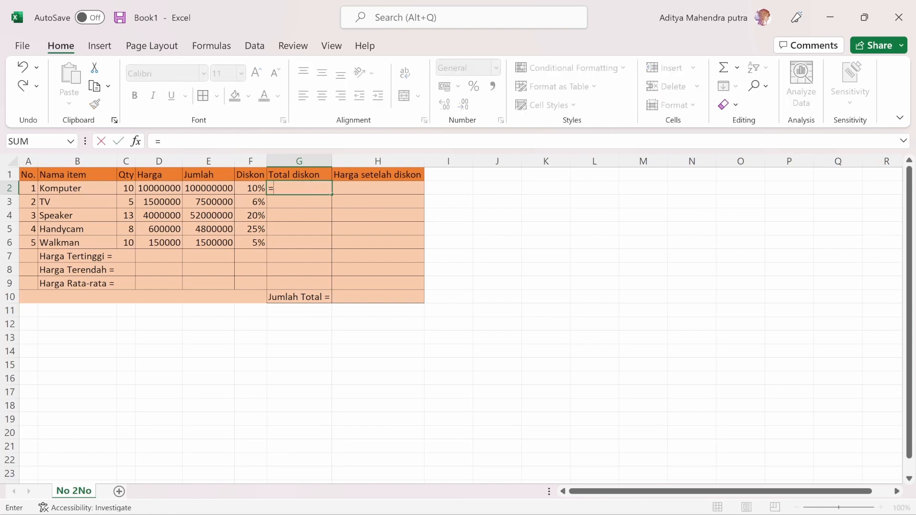
click(222, 187)
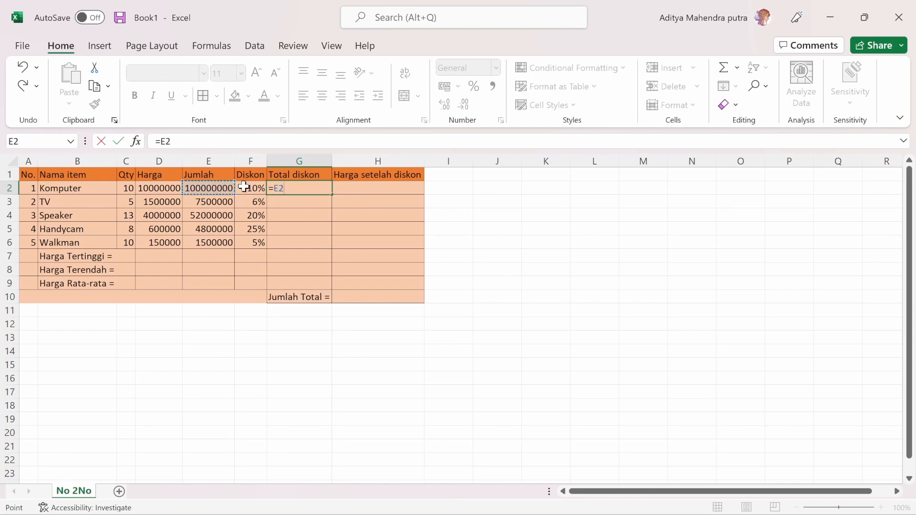
text(*)
click(245, 187)
key(Return)
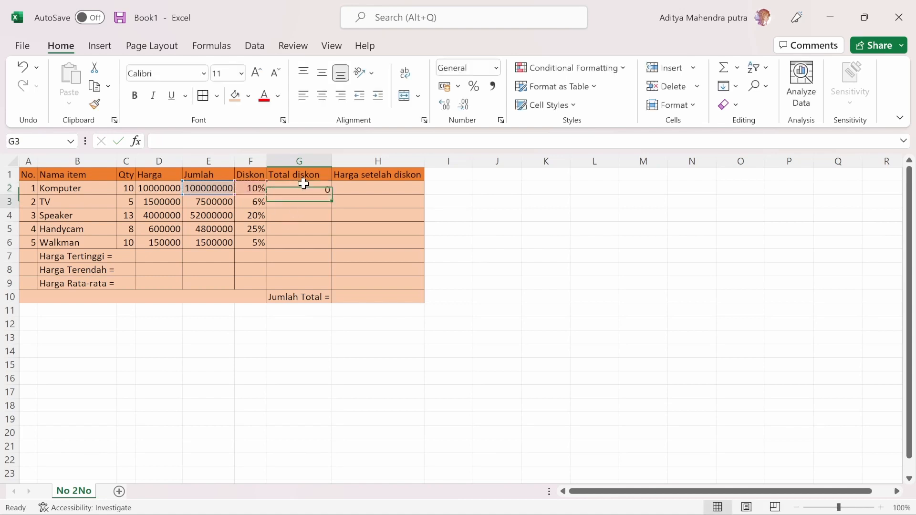
click(304, 187)
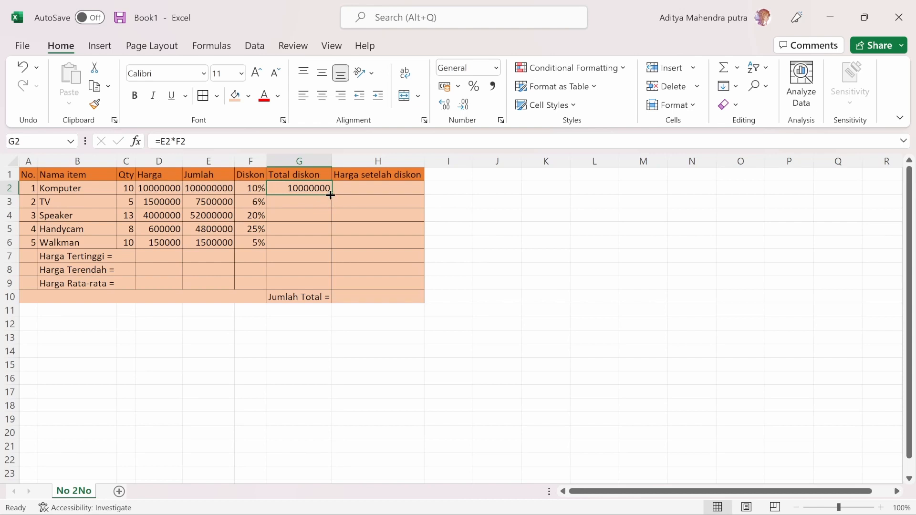
drag(331, 195, 331, 246)
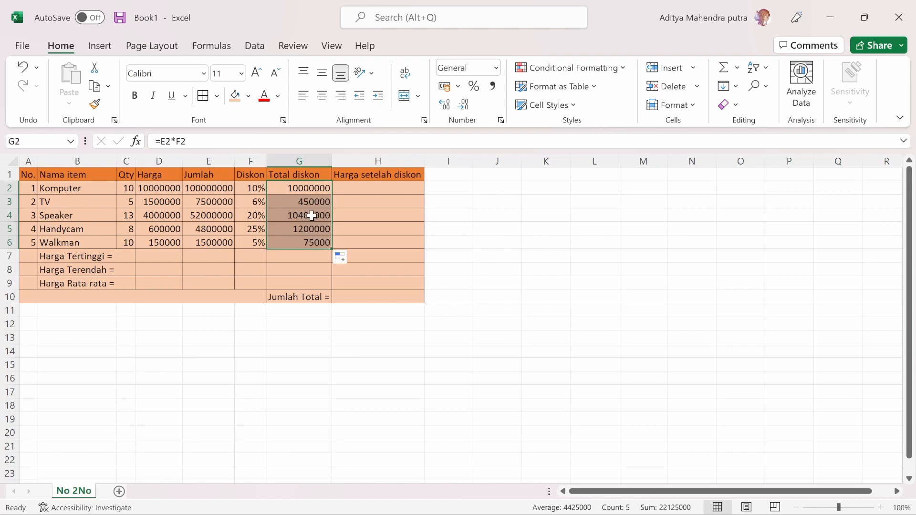
Check the reference tables in the browser and, back in Excel, calculate Harga setelah diskon in H2:H6 by filling down =E2-G2 from H2.
click(665, 500)
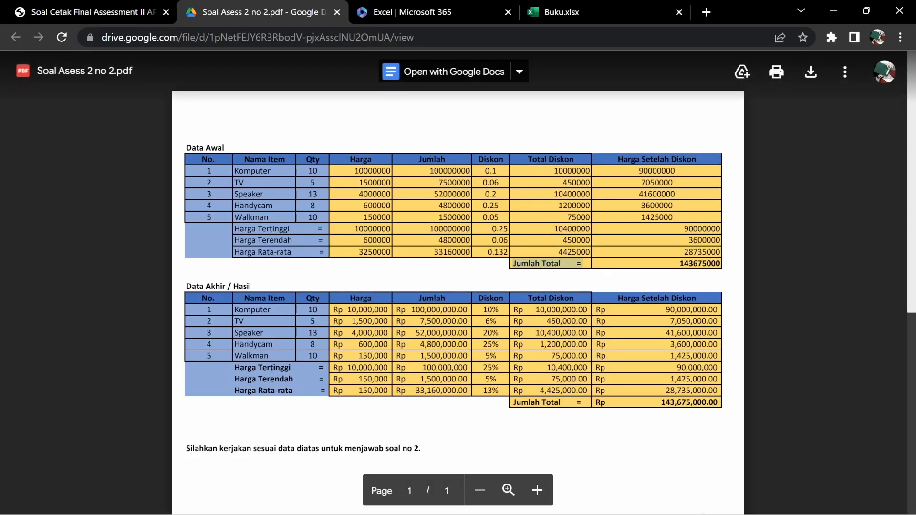
click(702, 500)
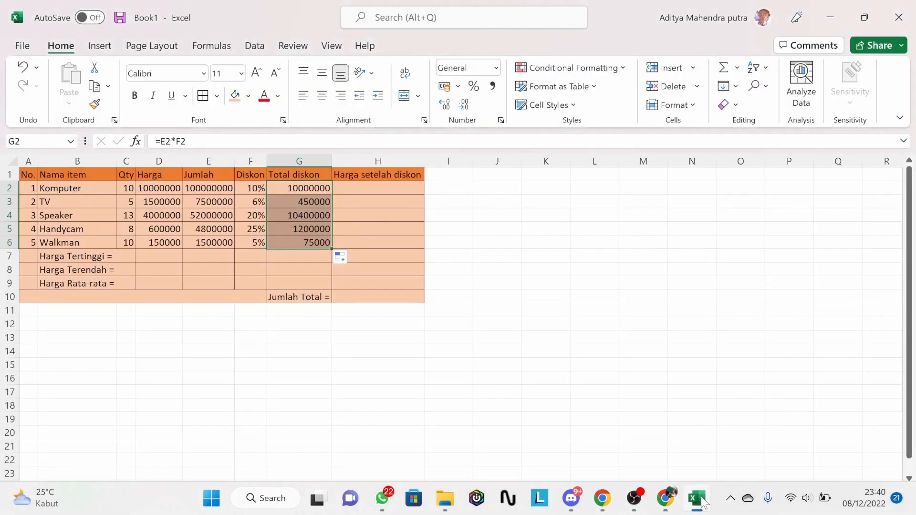
click(397, 187)
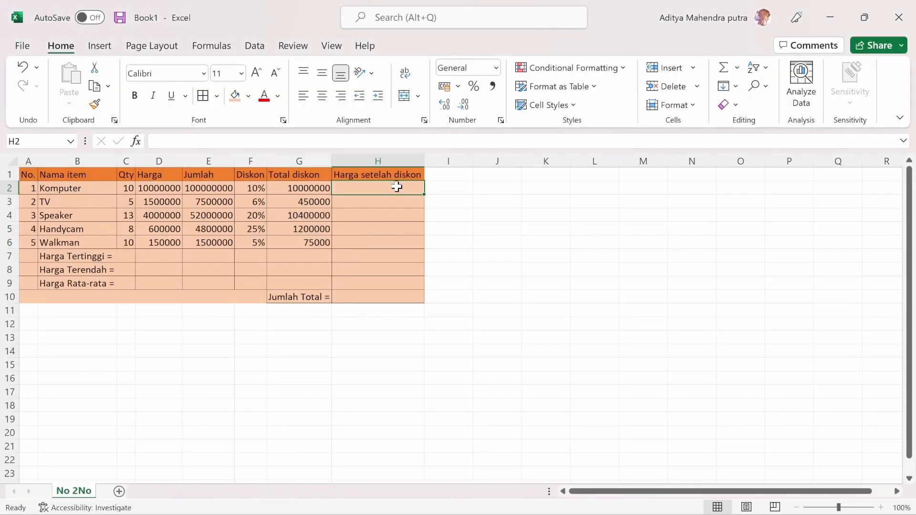
text(=)
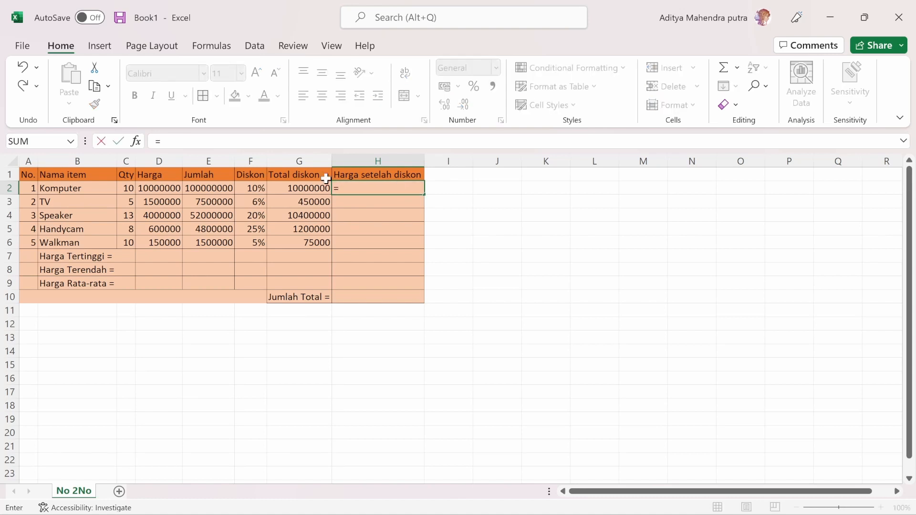
click(221, 190)
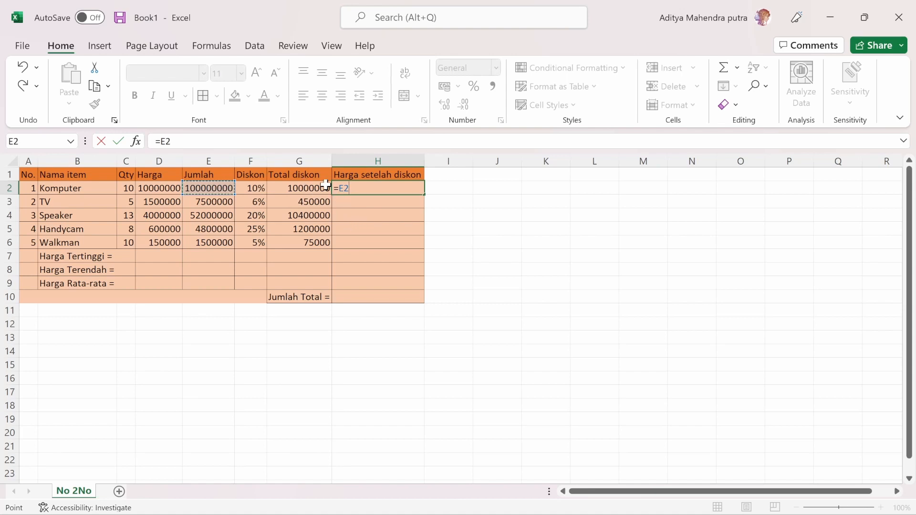
text(-)
click(298, 188)
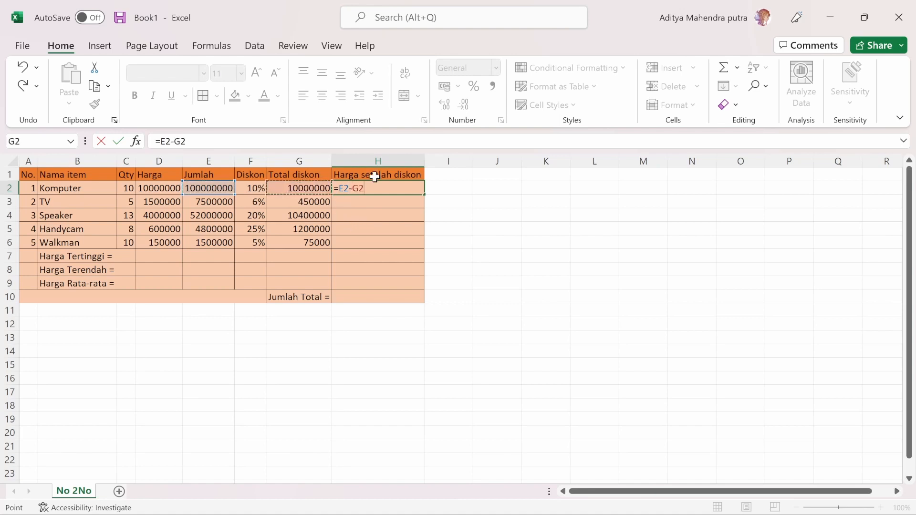
key(Return)
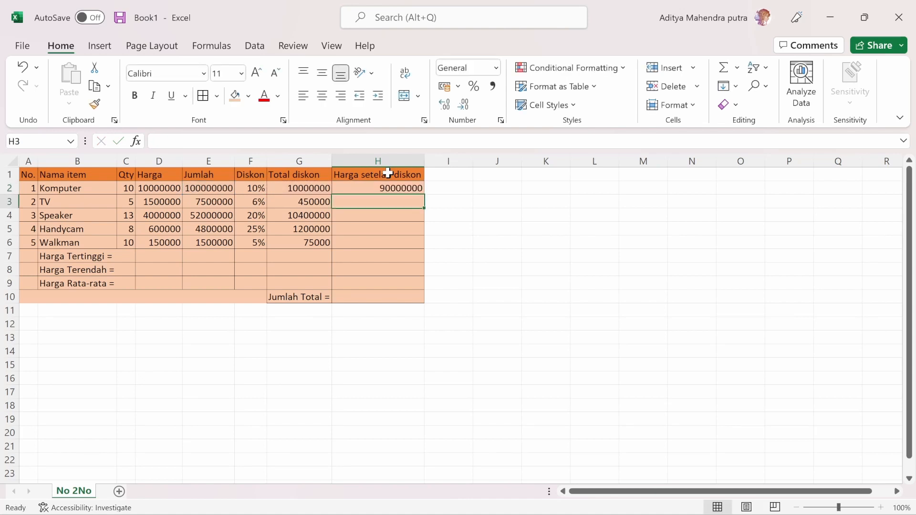
click(404, 187)
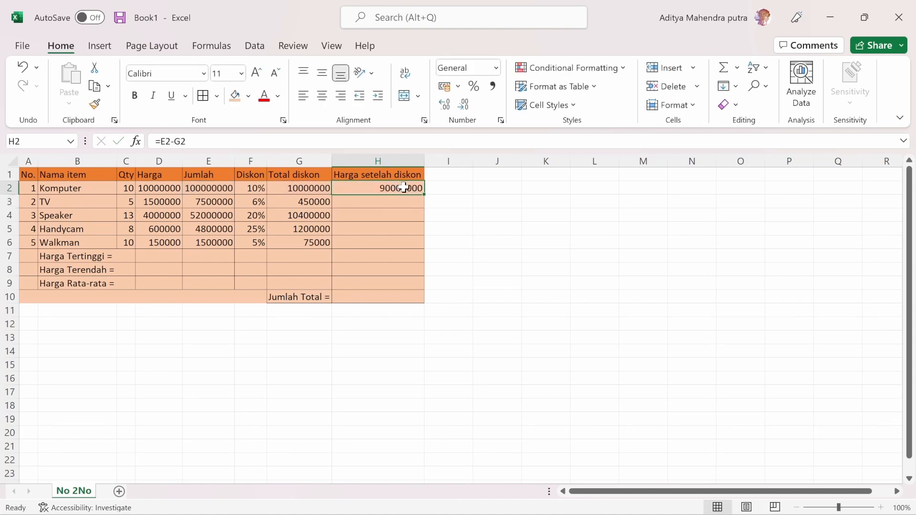
drag(423, 194, 419, 247)
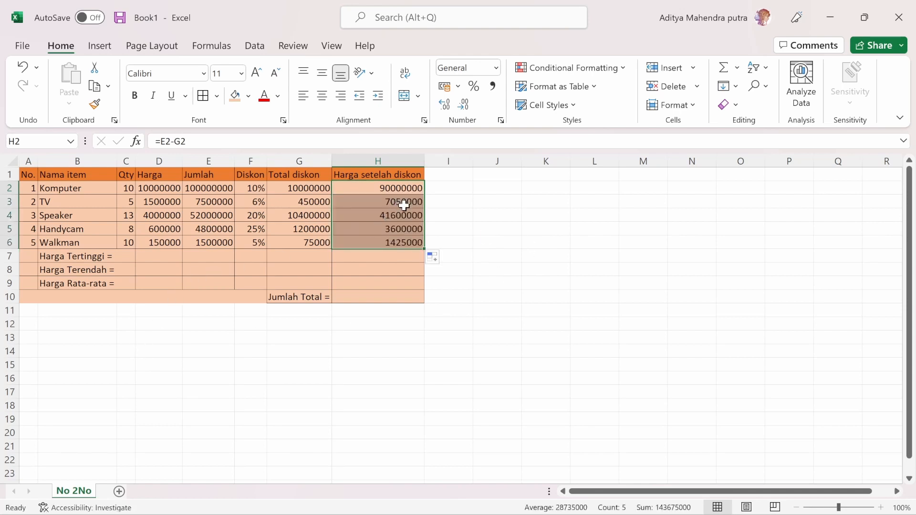
Calculate Harga Tertinggi for the Harga column in D7 with the MAX function over D2:D6.
click(156, 255)
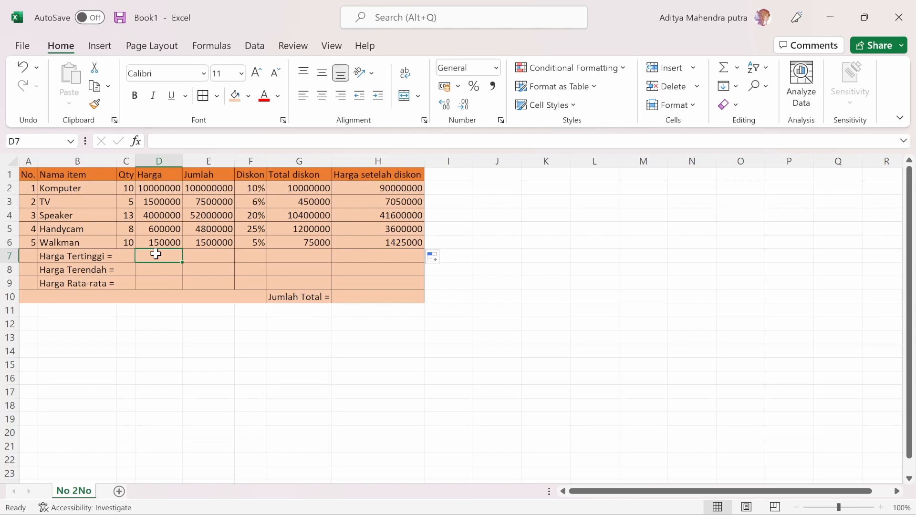
text(=max)
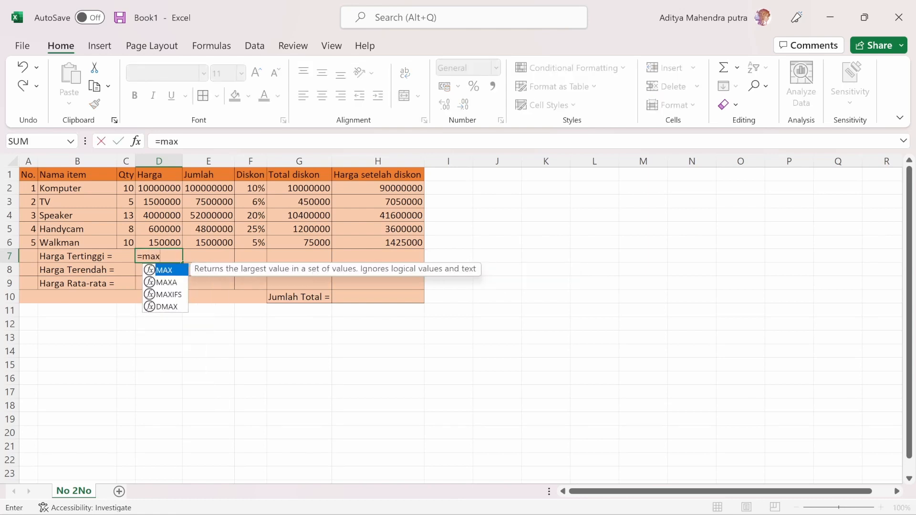
key(Tab)
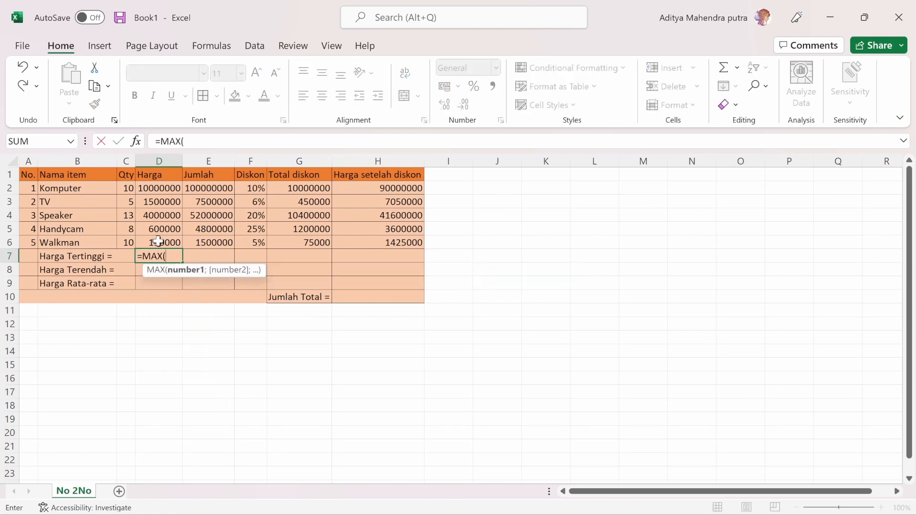
drag(168, 187, 170, 239)
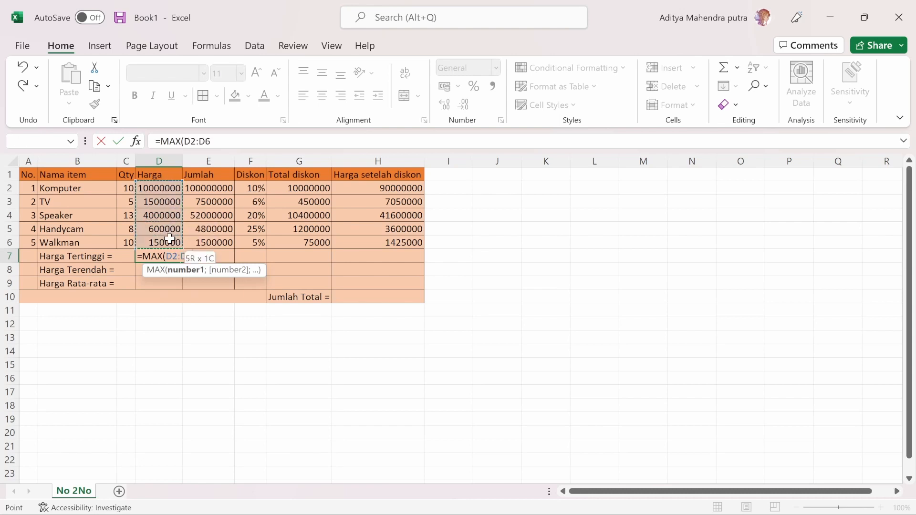
key(Return)
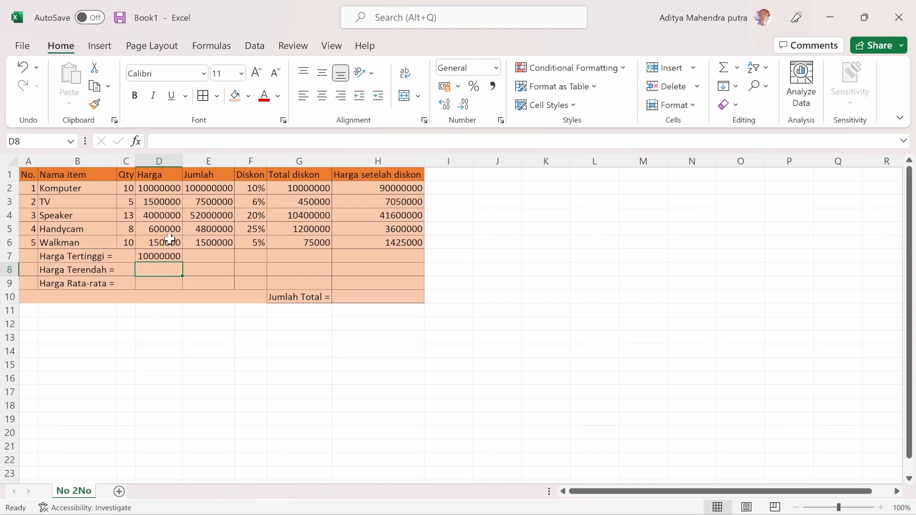
Calculate Harga Terendah for the Harga column in D8 with the MIN function over D2:D6.
text(=min)
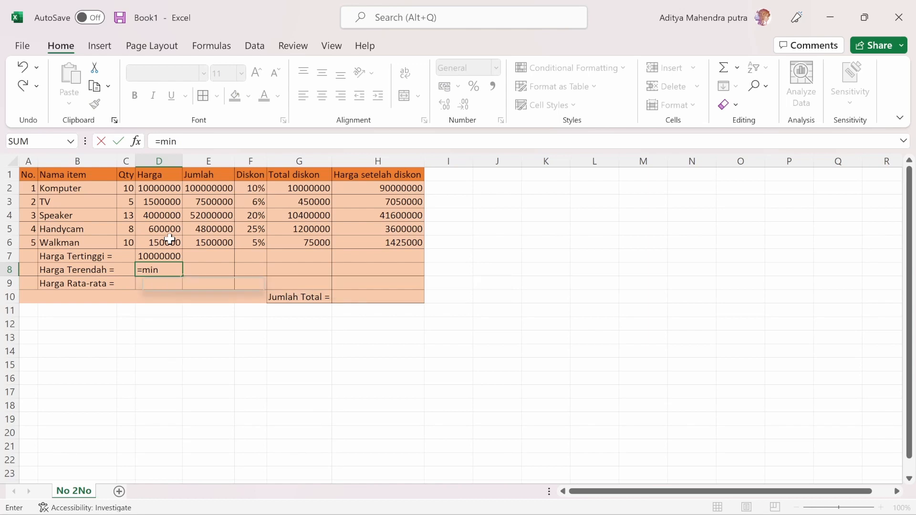
key(Tab)
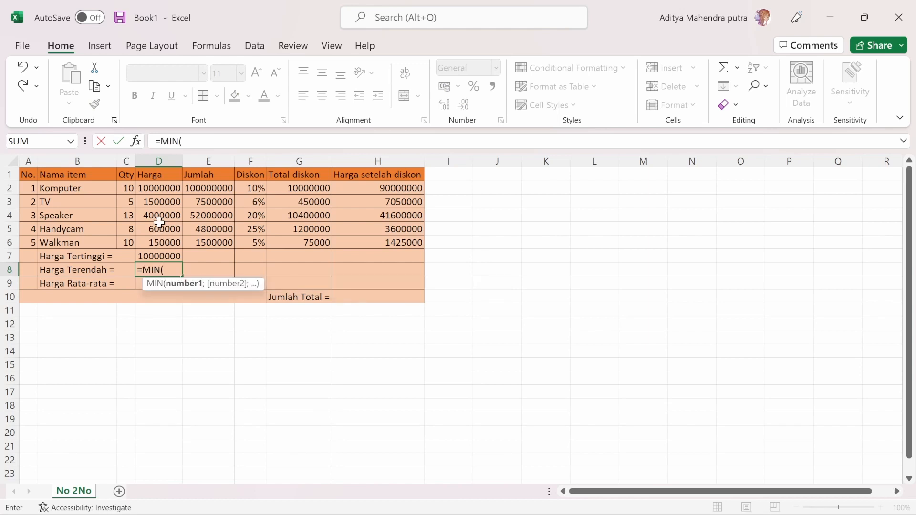
drag(170, 189, 171, 242)
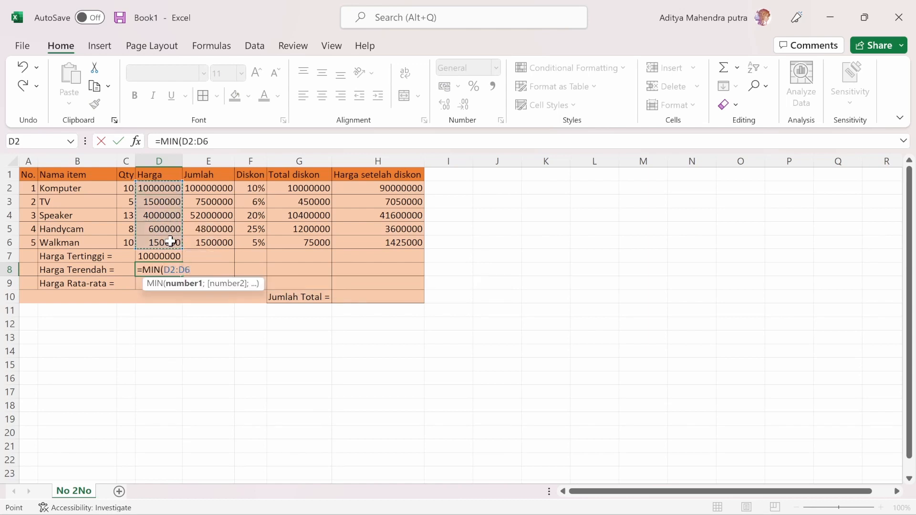
key(Return)
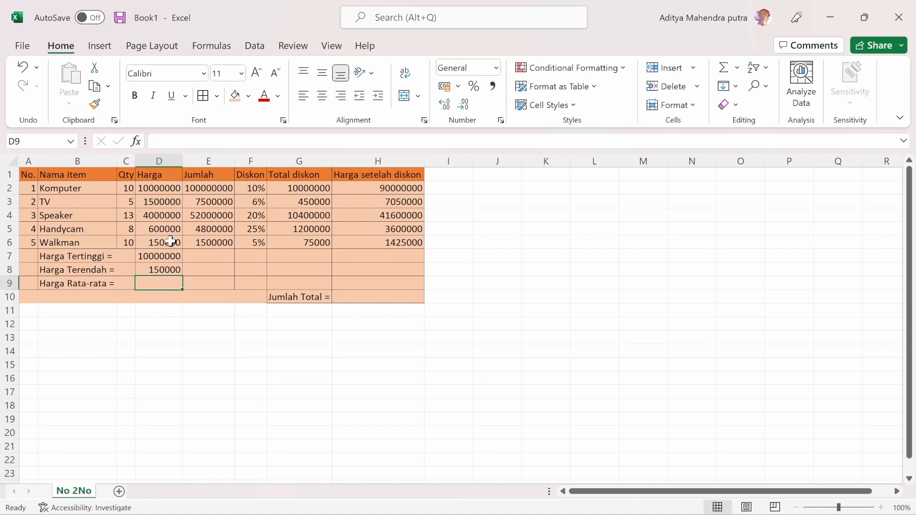
Calculate Harga Rata-rata for the Harga column in D9 with the AVERAGE function over D2:D6.
text(=a)
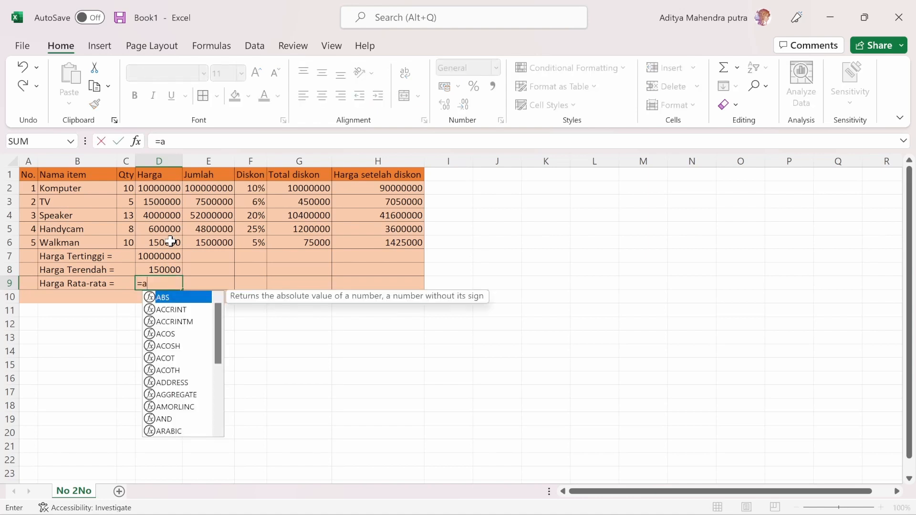
text(verage)
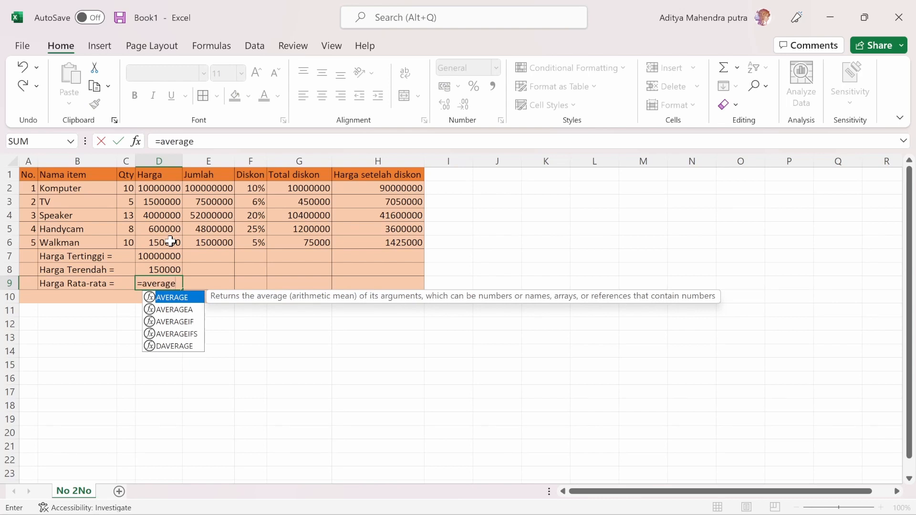
key(Tab)
drag(159, 186, 166, 245)
key(Return)
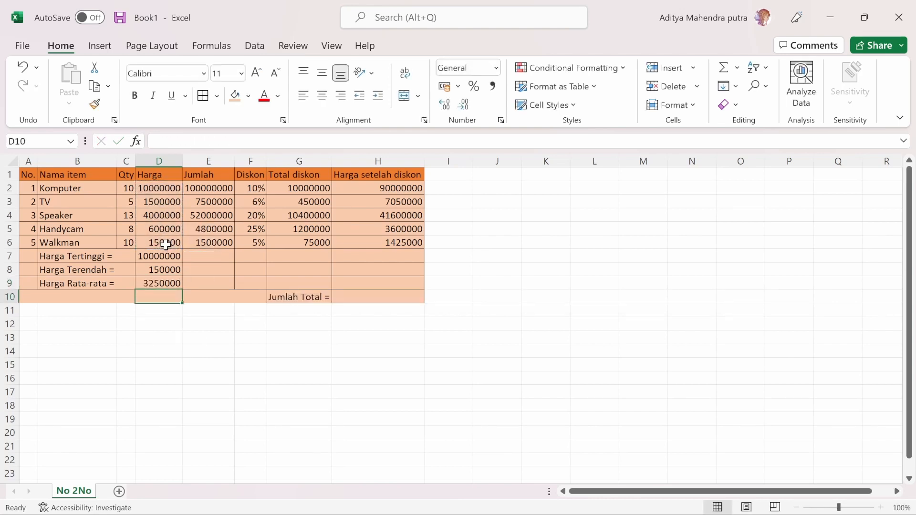
Calculate Harga Tertinggi for the Jumlah column in E7 with the MAX function over E2:E6.
click(211, 257)
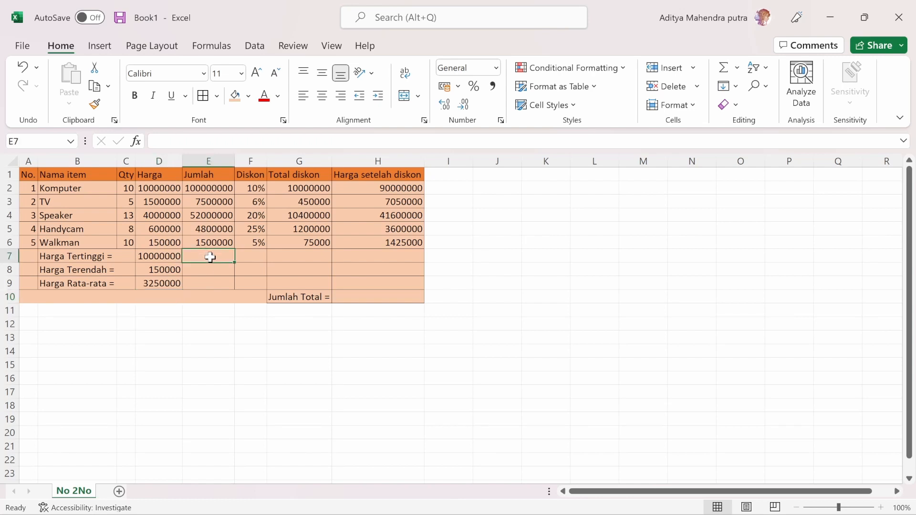
text(=ma)
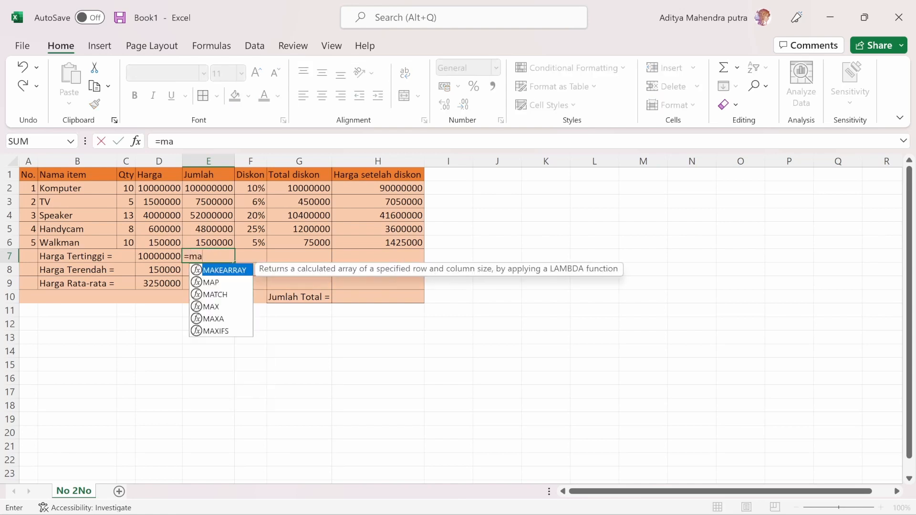
text(x)
key(Tab)
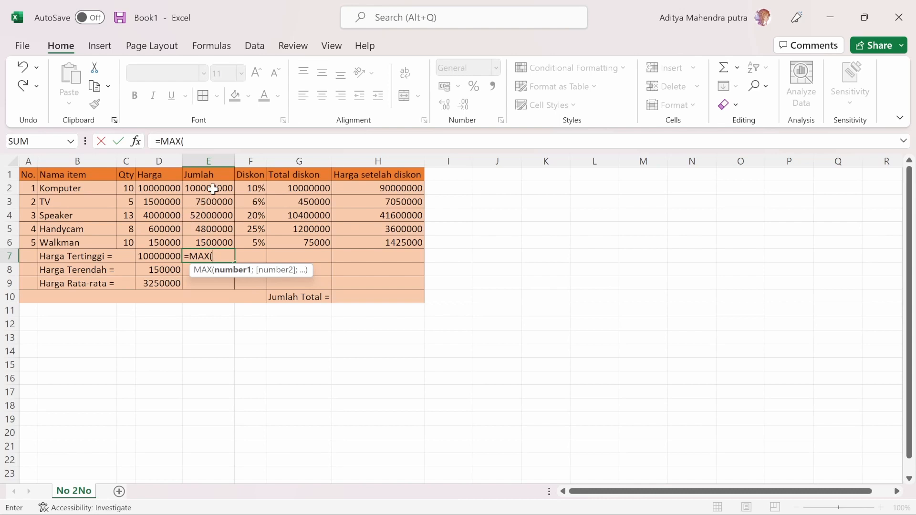
drag(210, 189, 211, 239)
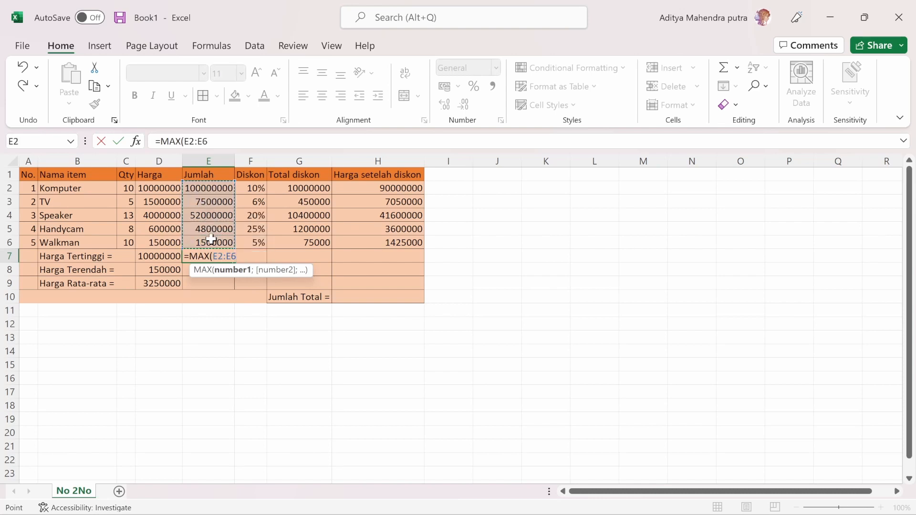
key(Return)
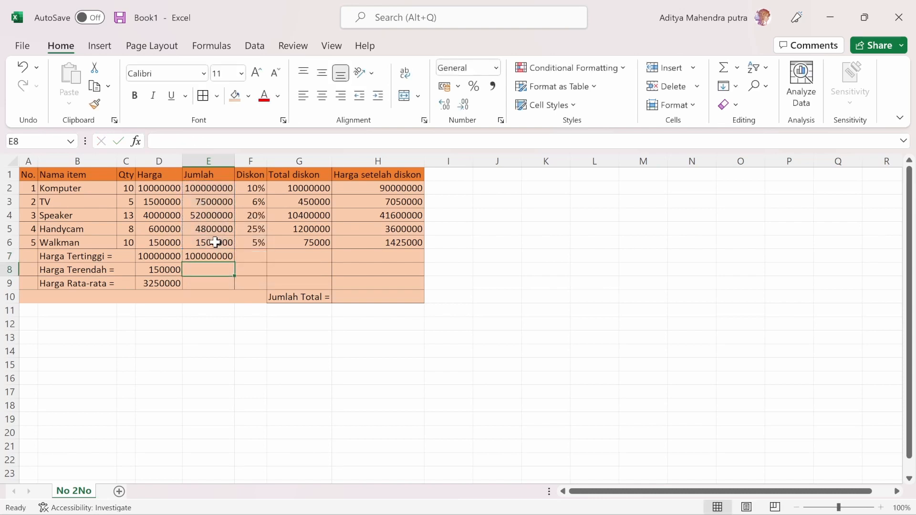
Calculate Harga Terendah for the Jumlah column in E8 with the MIN function over E2:E6.
text(=)
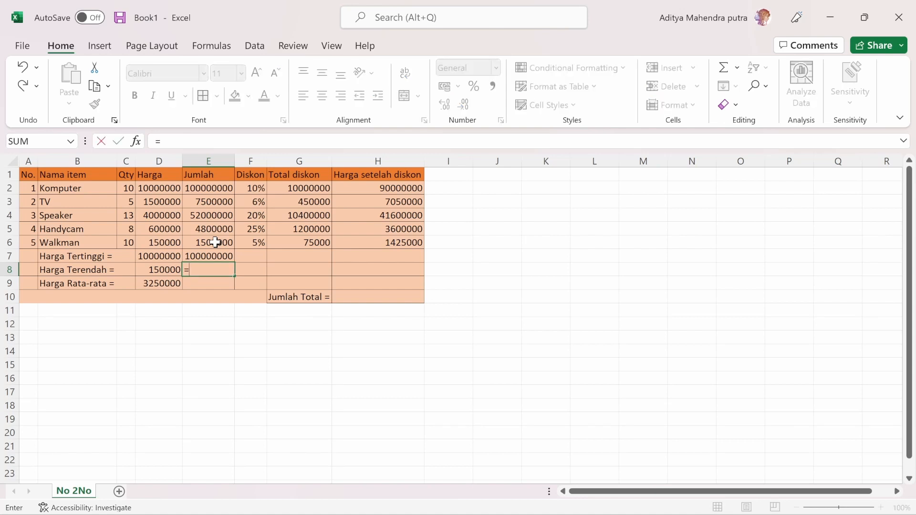
text(min)
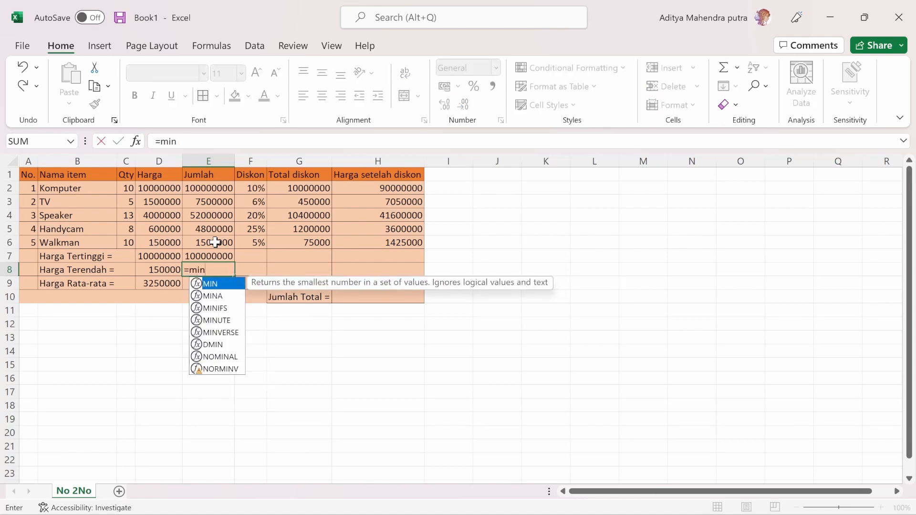
key(Tab)
drag(213, 183, 209, 242)
key(Return)
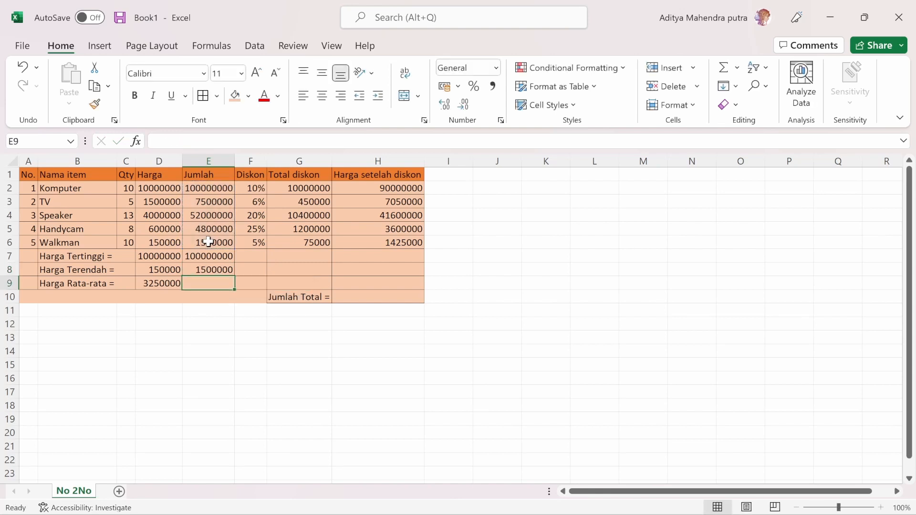
text(=average)
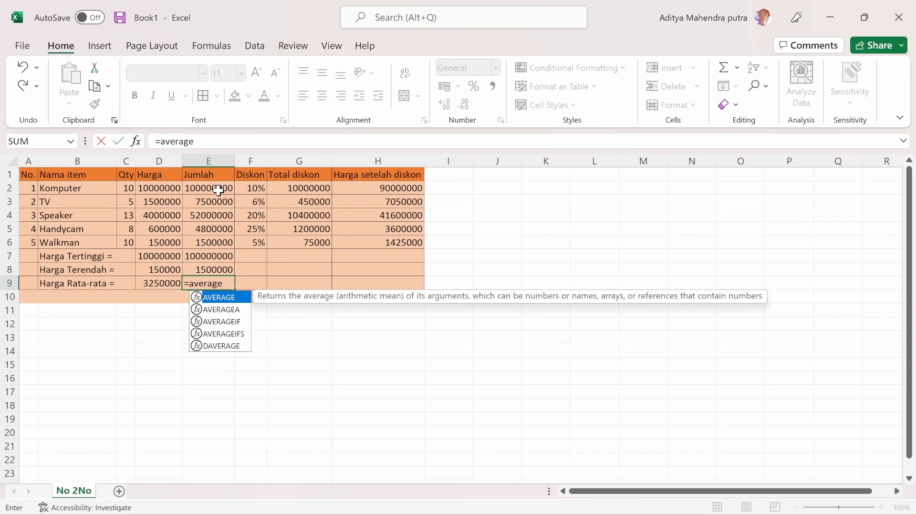
drag(216, 188, 225, 243)
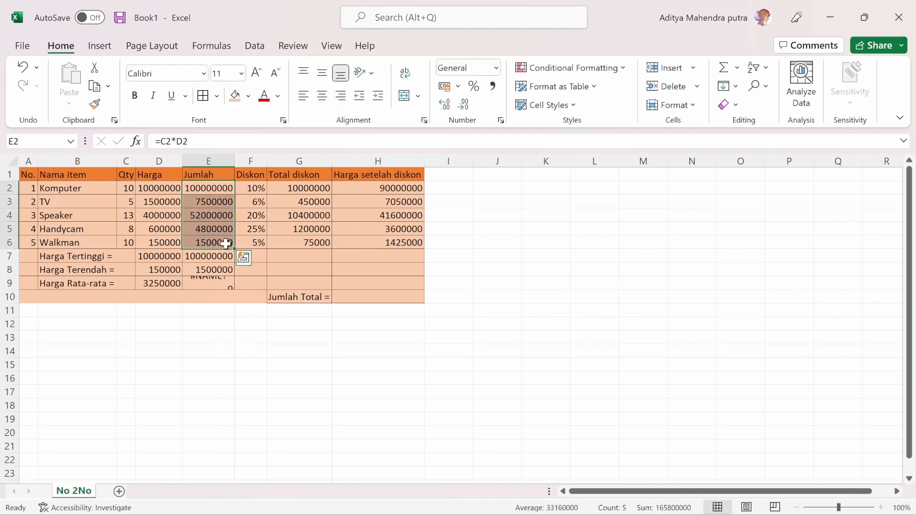
click(222, 283)
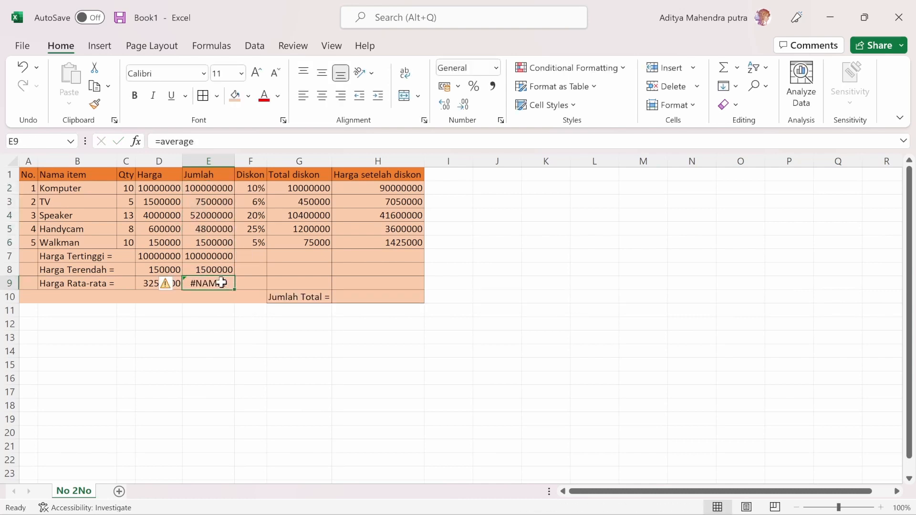
key(F2)
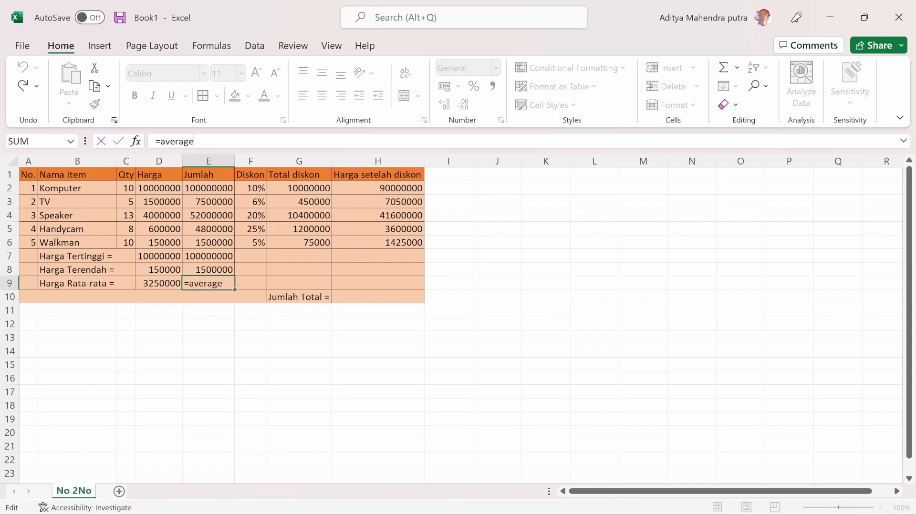
key(Escape)
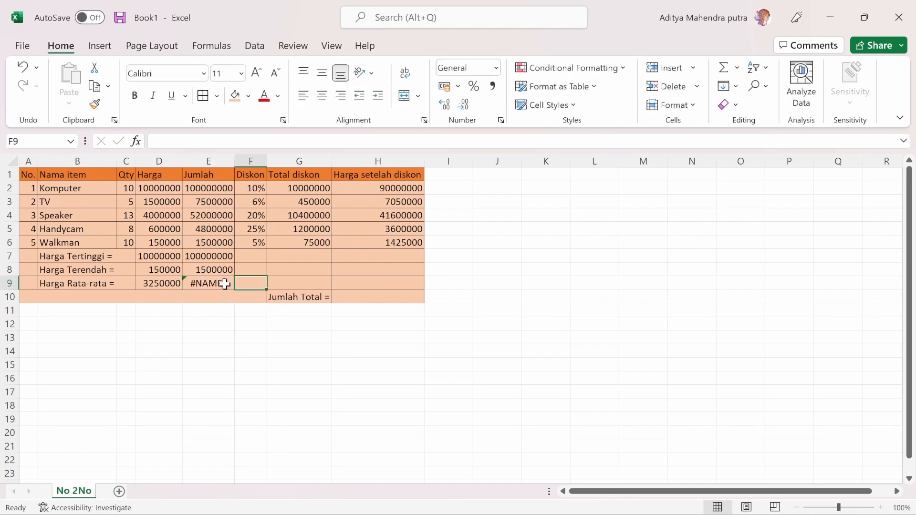
key(F2)
key(Escape)
key(BackSpace)
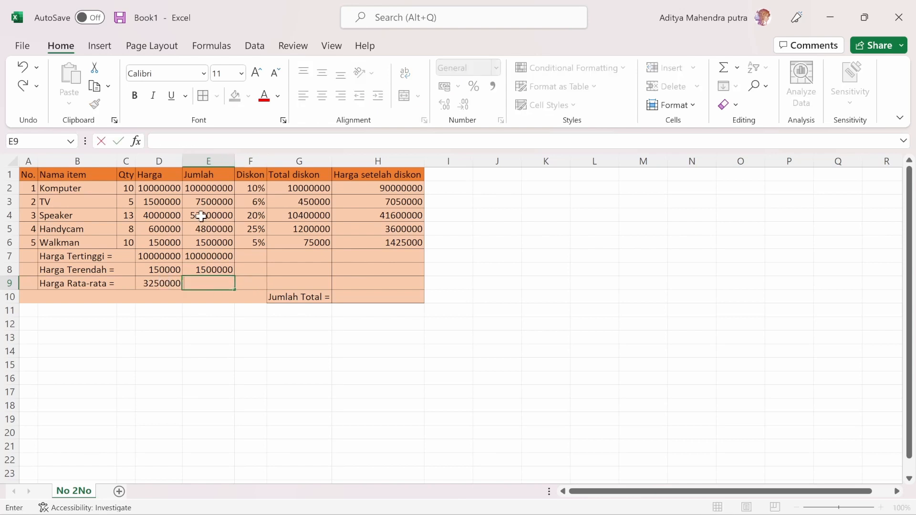
Calculate Harga Rata-rata for the Jumlah column in E9 with the AVERAGE function over E2:E6.
text(=averga)
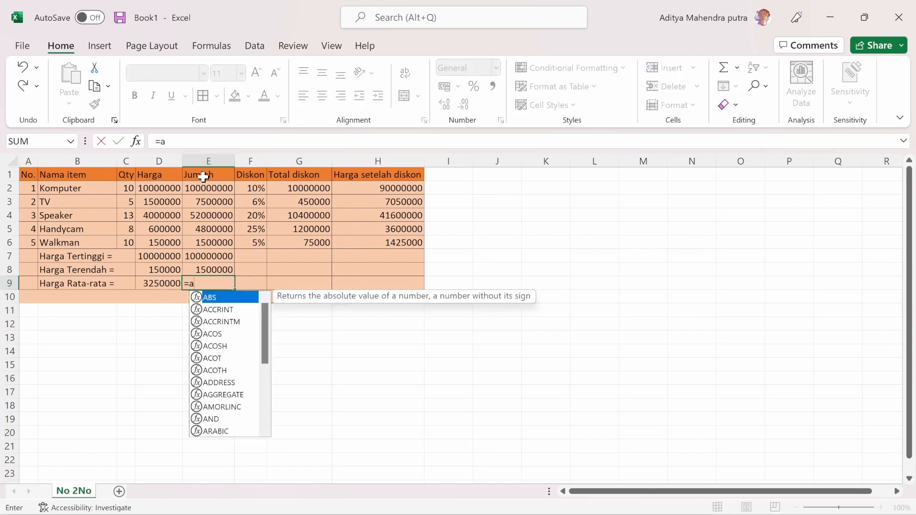
key(BackSpace)
key(BackSpace)
text(a)
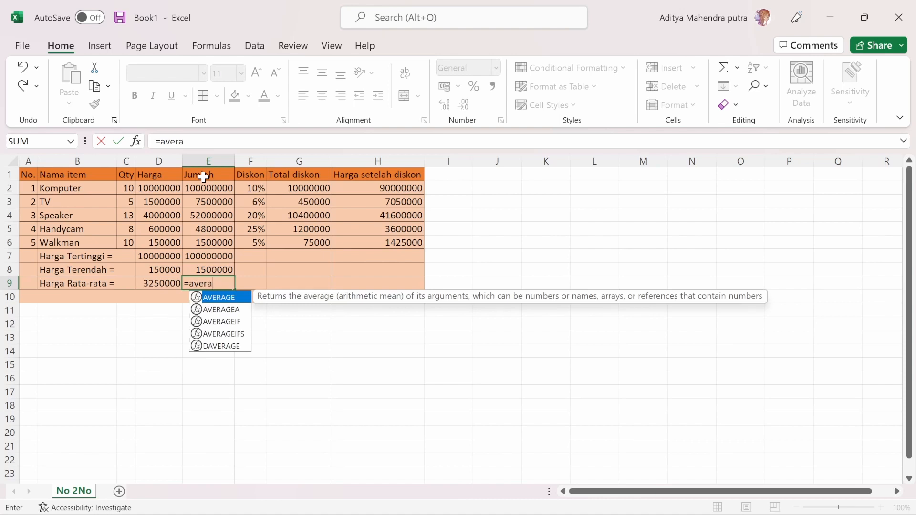
key(Tab)
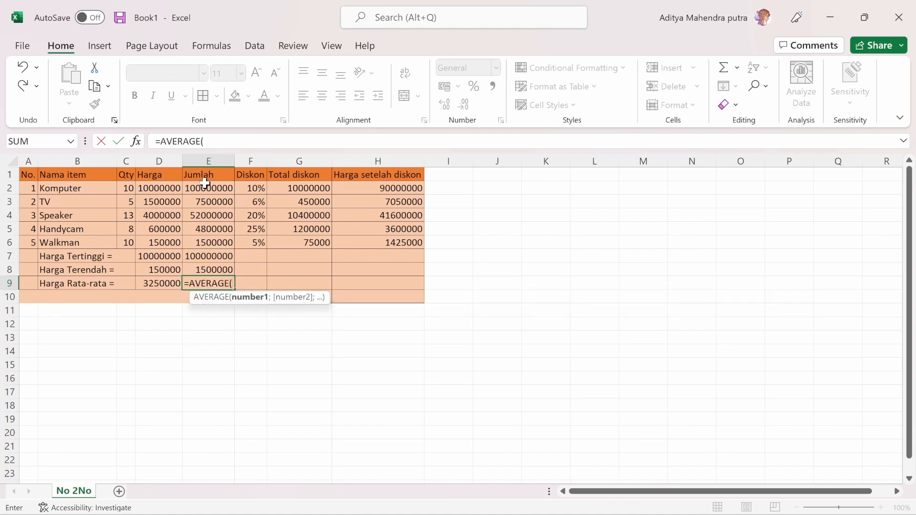
drag(205, 188, 216, 243)
key(Return)
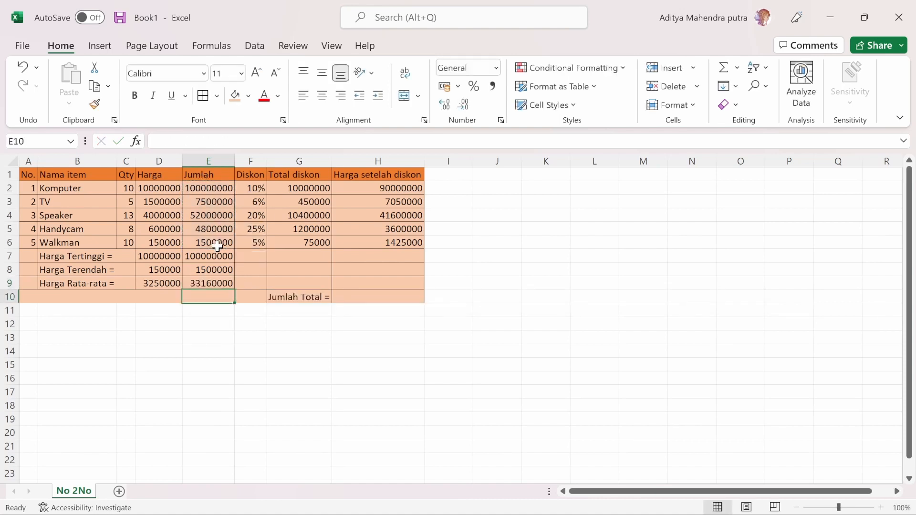
Calculate Harga Tertinggi for the Diskon column in F7 with the MAX function over F2:F6.
click(253, 256)
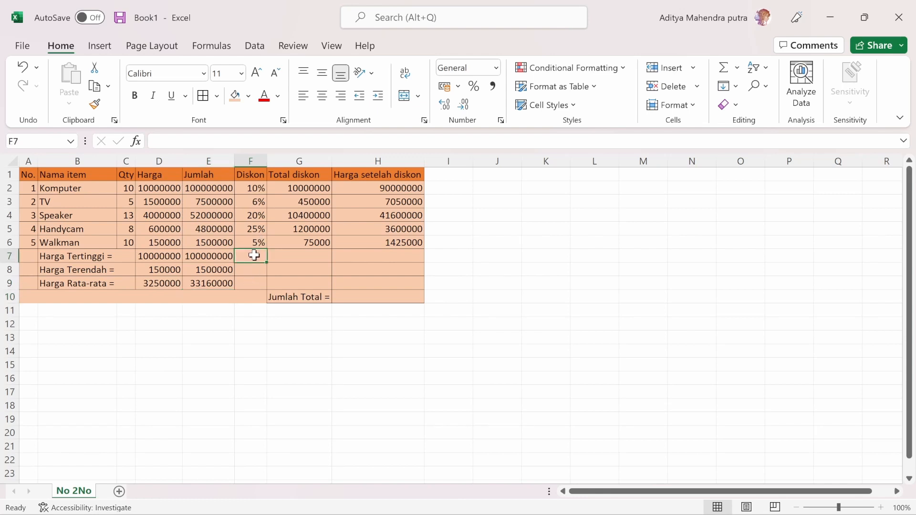
text(=max)
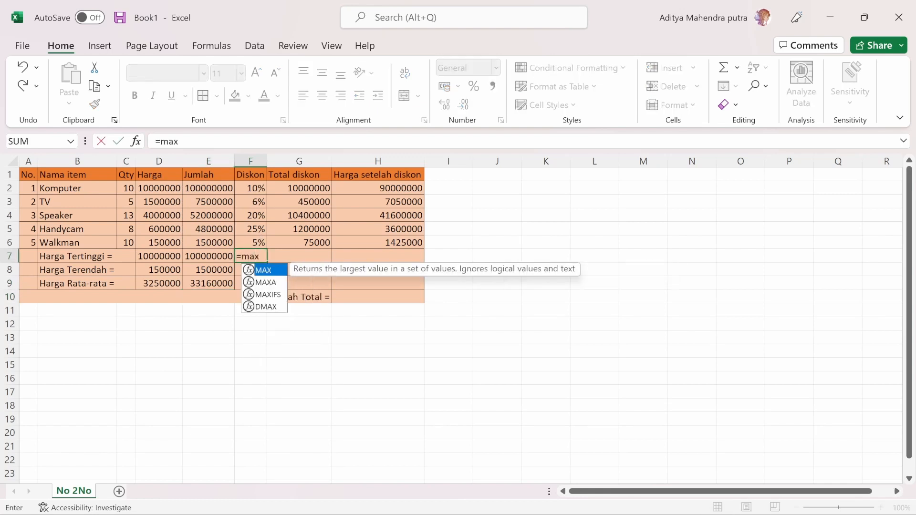
key(Tab)
drag(251, 188, 250, 242)
key(Return)
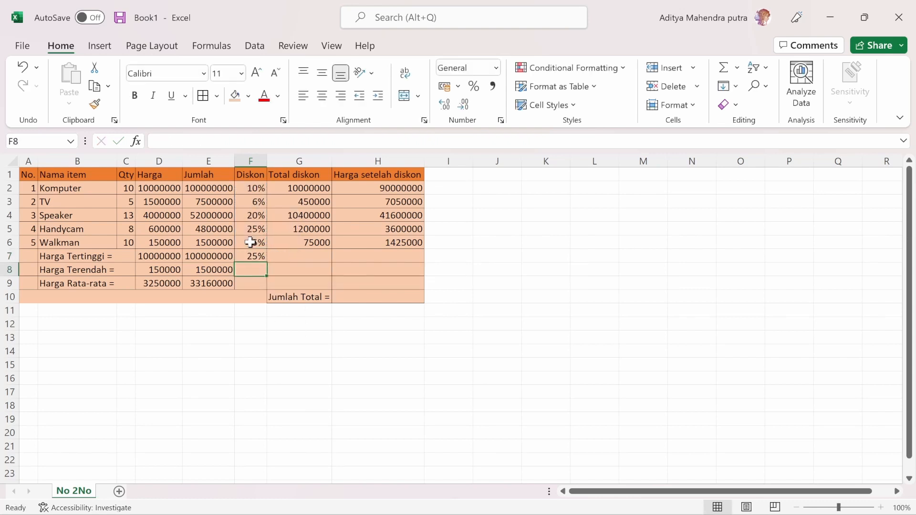
Calculate Harga Terendah for the Diskon column in F8 with the MIN function over F2:F6.
text(=min)
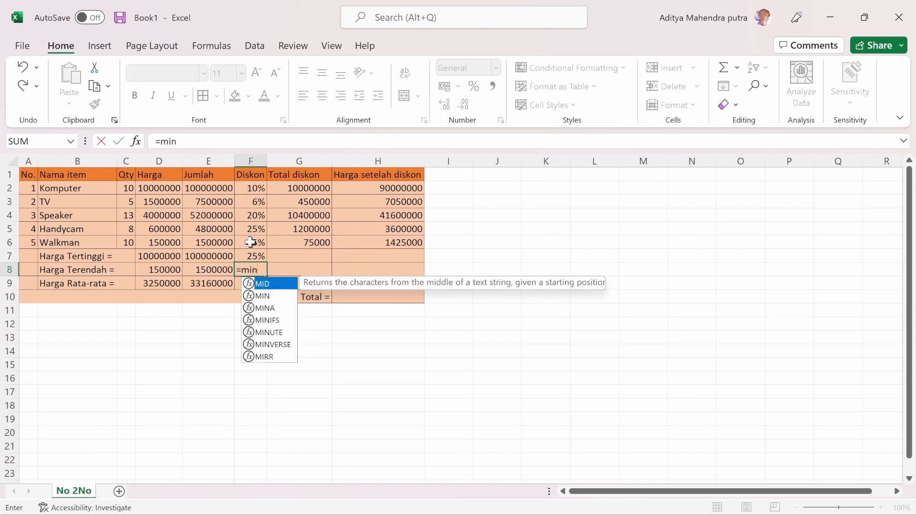
key(Tab)
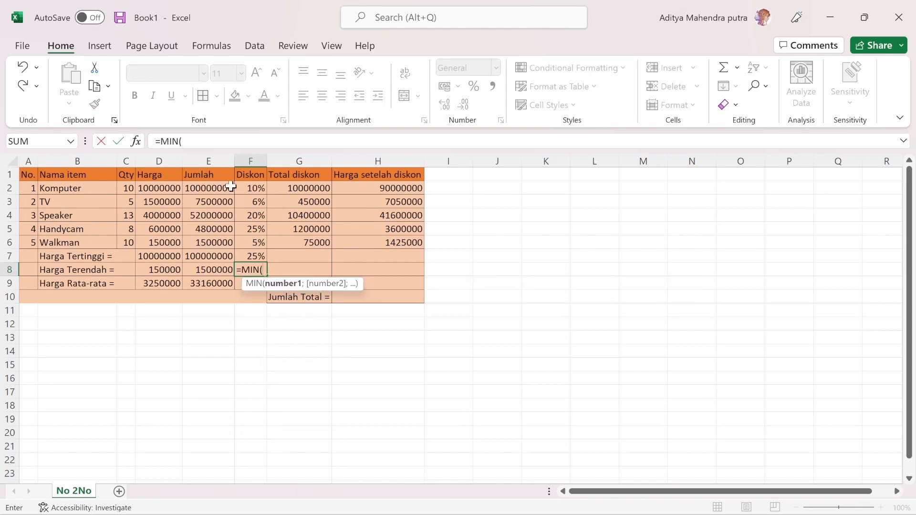
drag(249, 188, 253, 240)
key(Return)
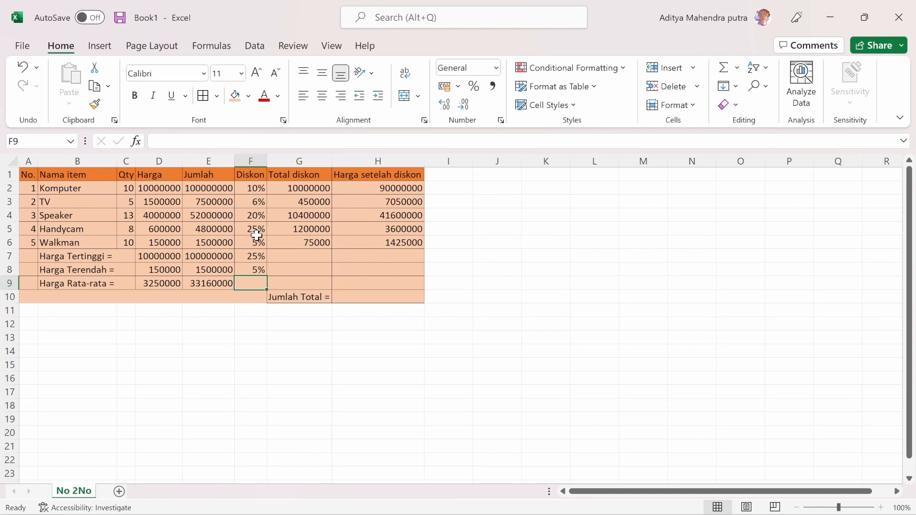
Calculate Harga Rata-rata for the Diskon column in F9 with the AVERAGE function over F2:F6.
text(=)
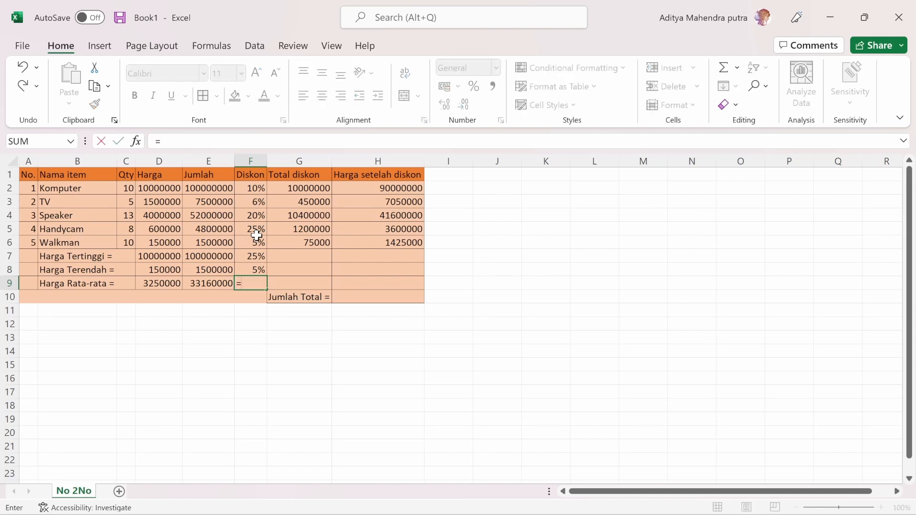
text(avera)
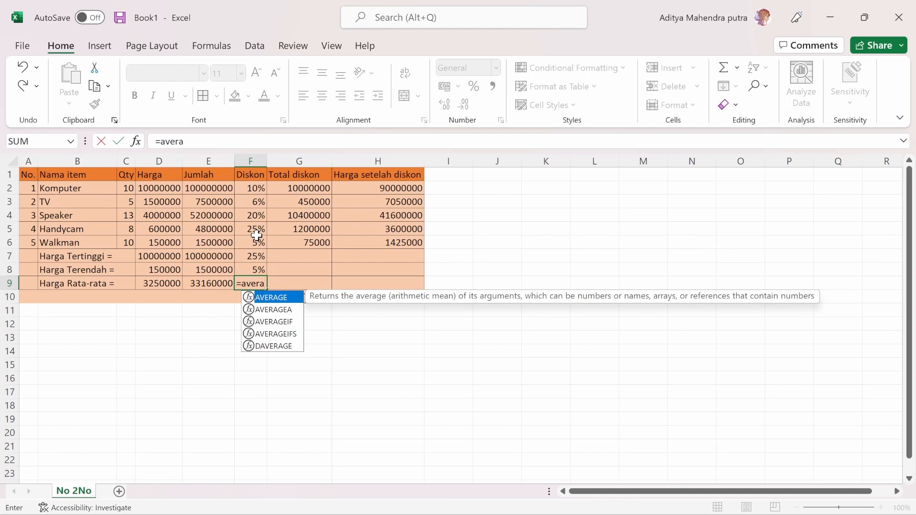
key(Tab)
drag(249, 189, 253, 242)
key(Return)
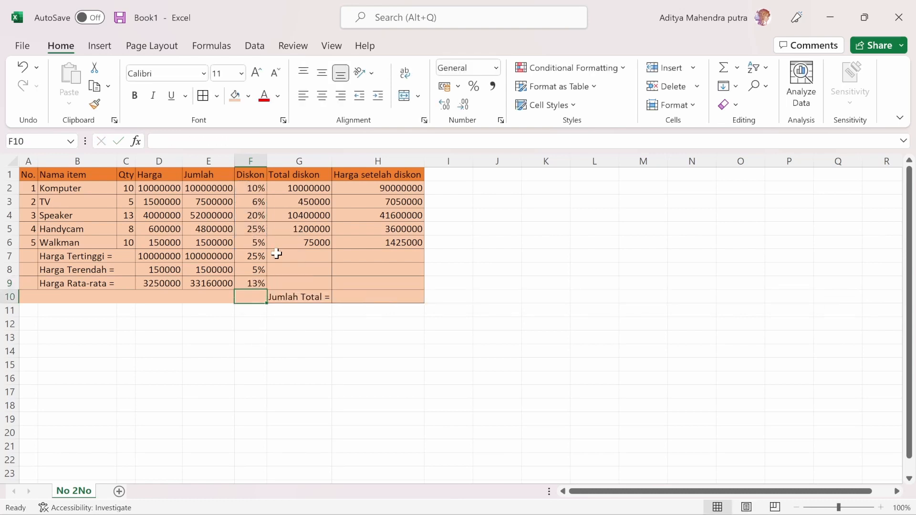
Calculate Harga Tertinggi for the Total diskon column in G7 with the MAX function over G2:G6.
click(292, 254)
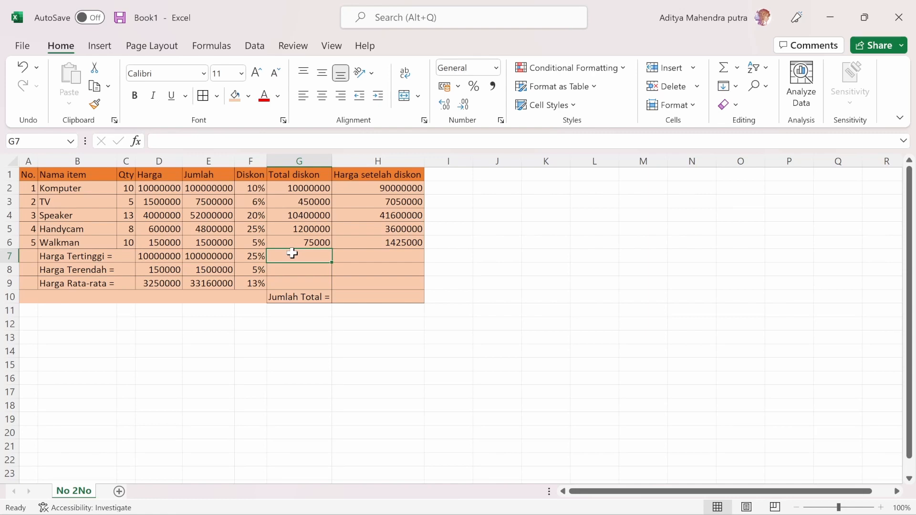
text(=max)
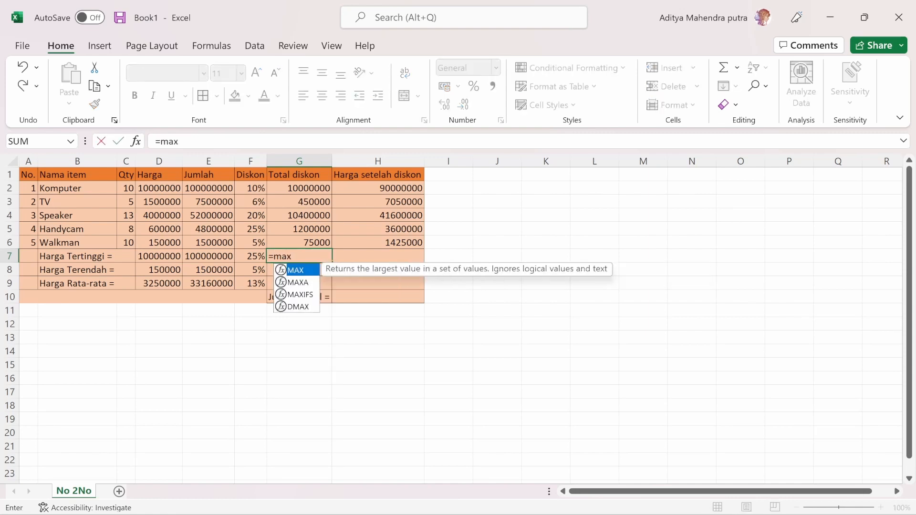
key(Tab)
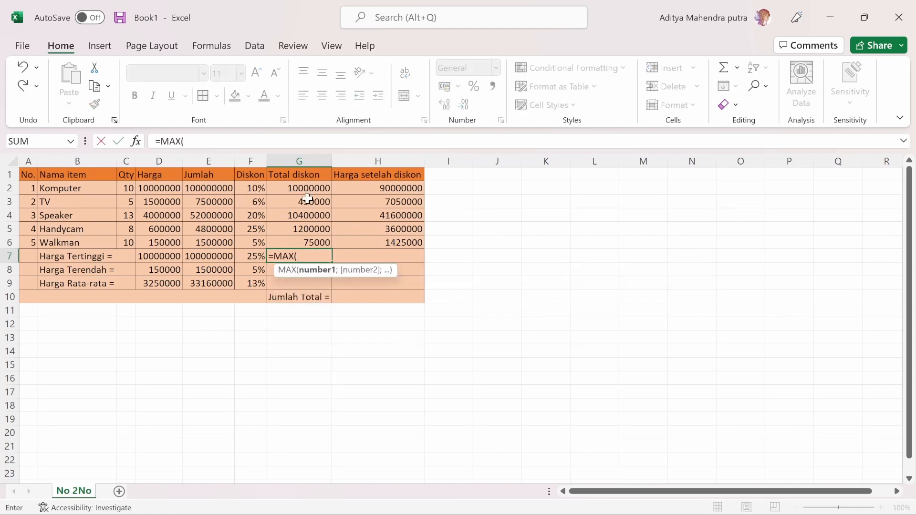
drag(306, 187, 307, 236)
key(Return)
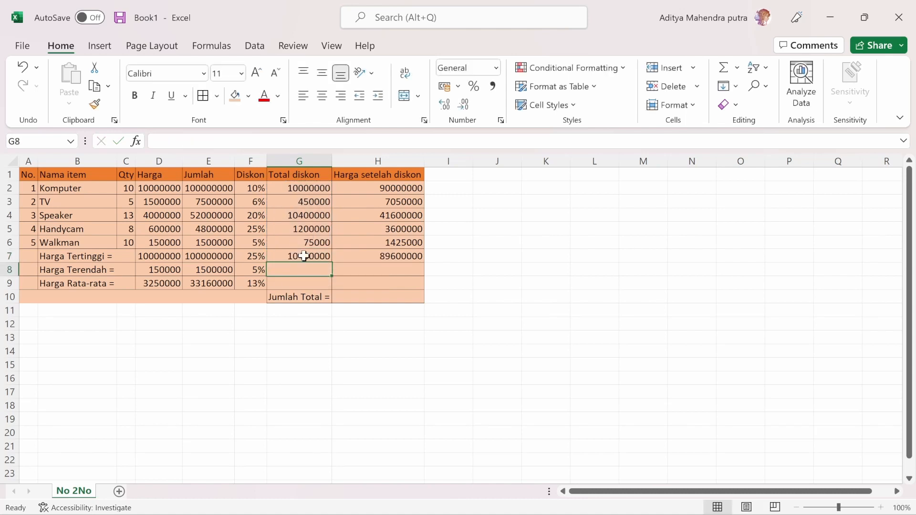
Calculate Harga Terendah for the Total diskon column in G8 with the MIN function over G2:G6.
key(Tab)
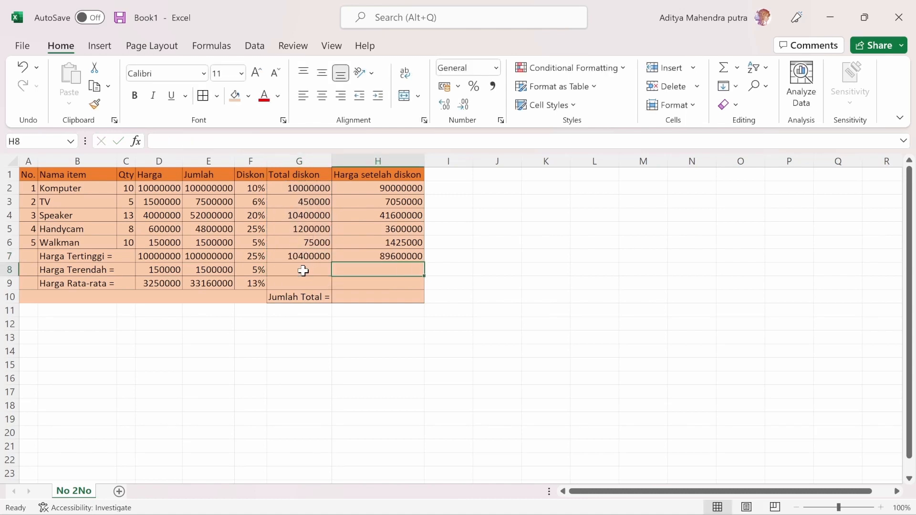
click(304, 270)
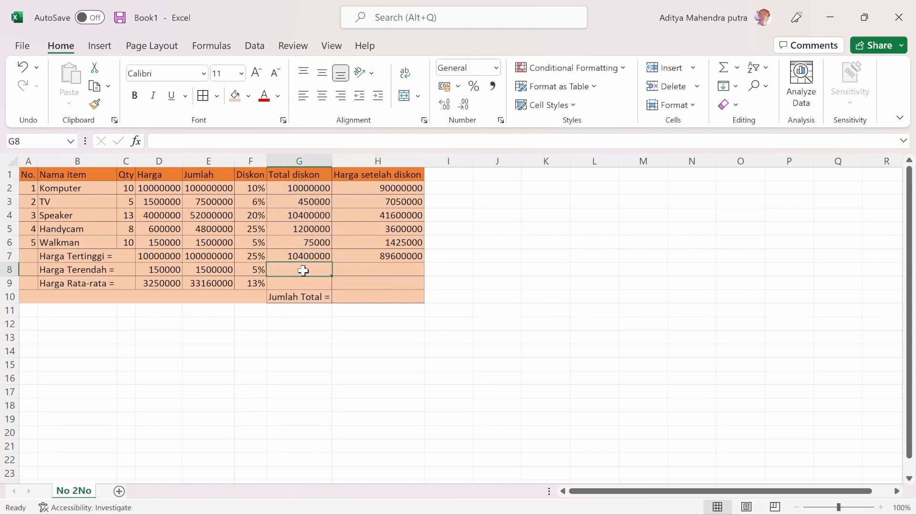
text(mi)
key(BackSpace)
key(BackSpace)
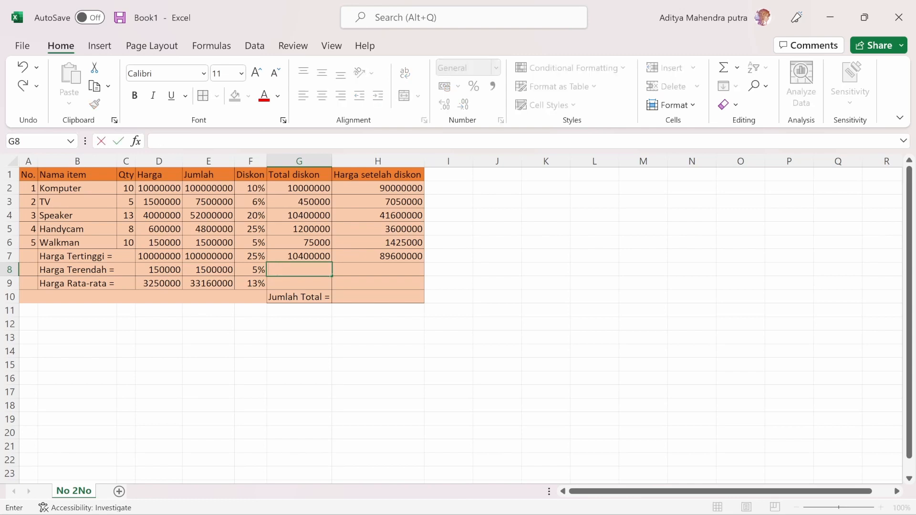
text(=min)
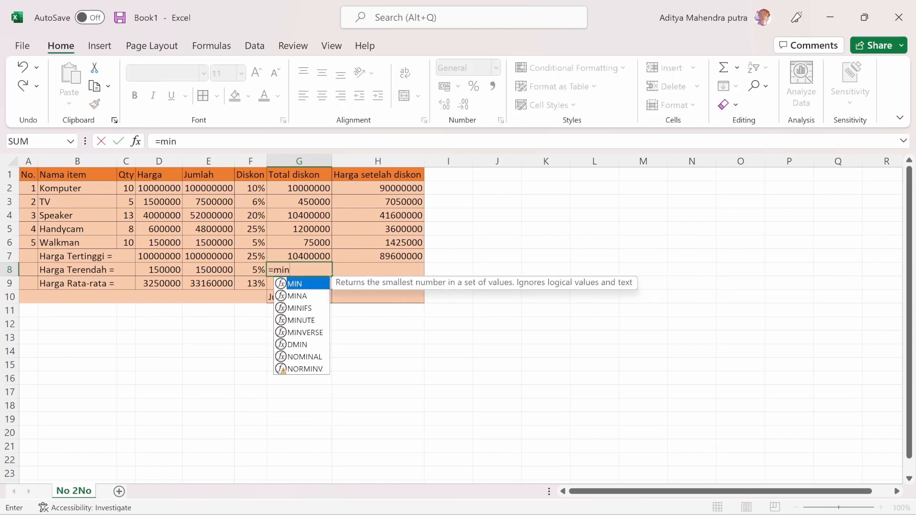
key(Tab)
drag(305, 188, 303, 245)
key(Return)
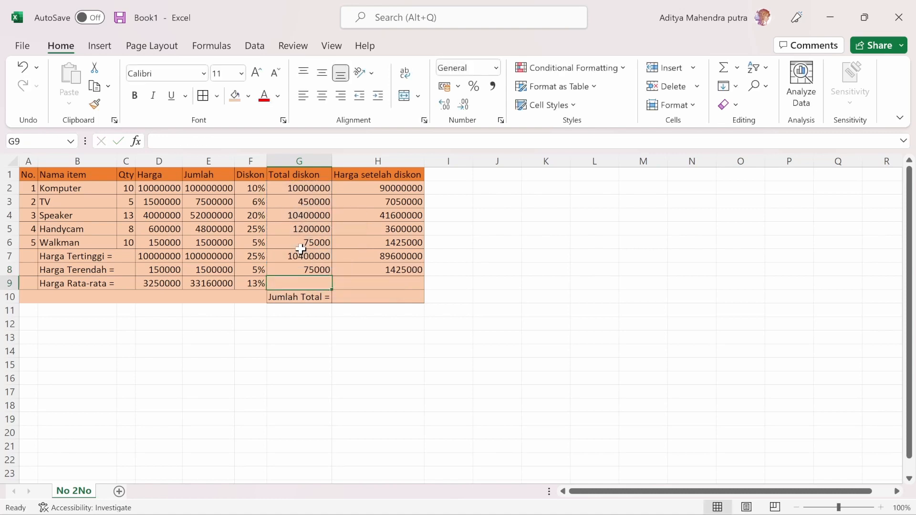
Calculate Harga Rata-rata for the Total diskon column in G9 with the AVERAGE function over G2:G6.
key(Right)
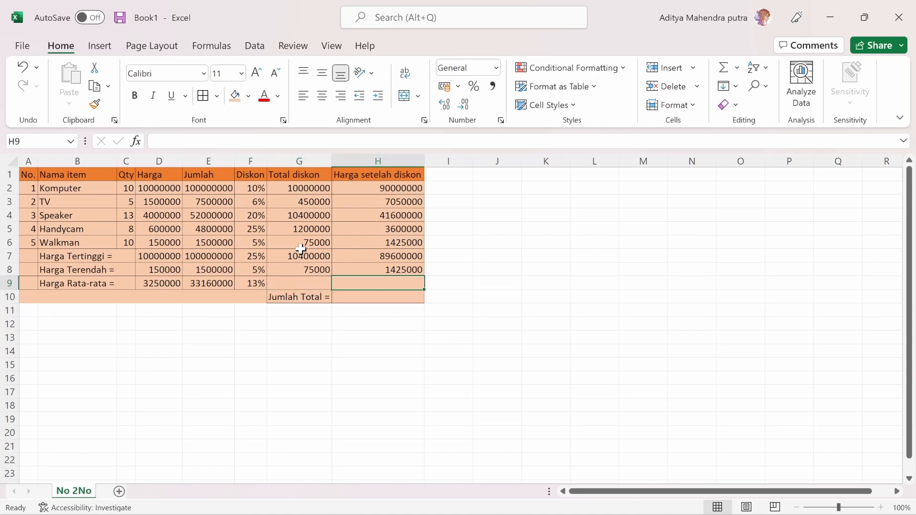
click(326, 281)
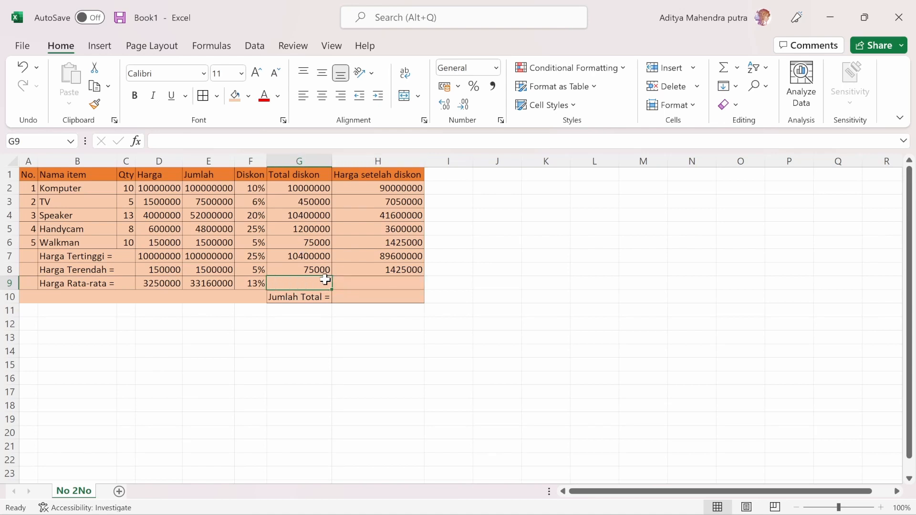
text(=ave)
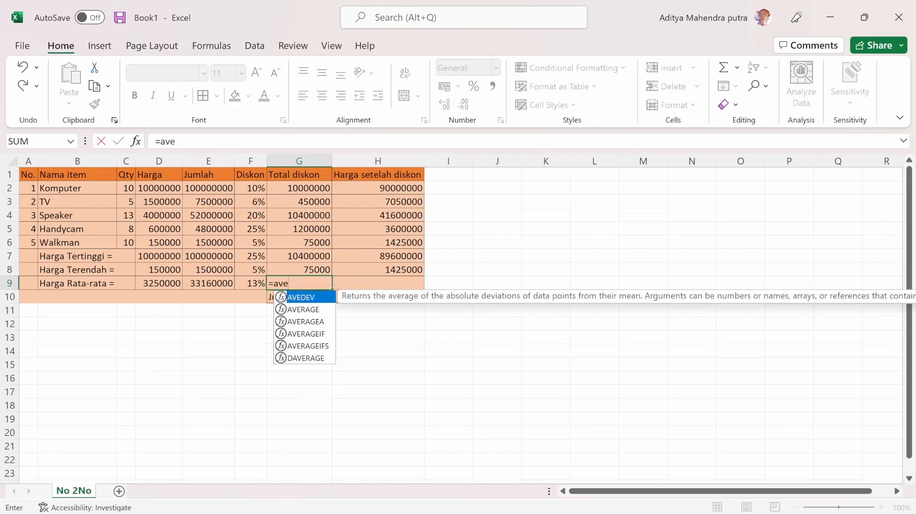
key(Tab)
key(BackSpace)
key(BackSpace)
key(BackSpace)
key(BackSpace)
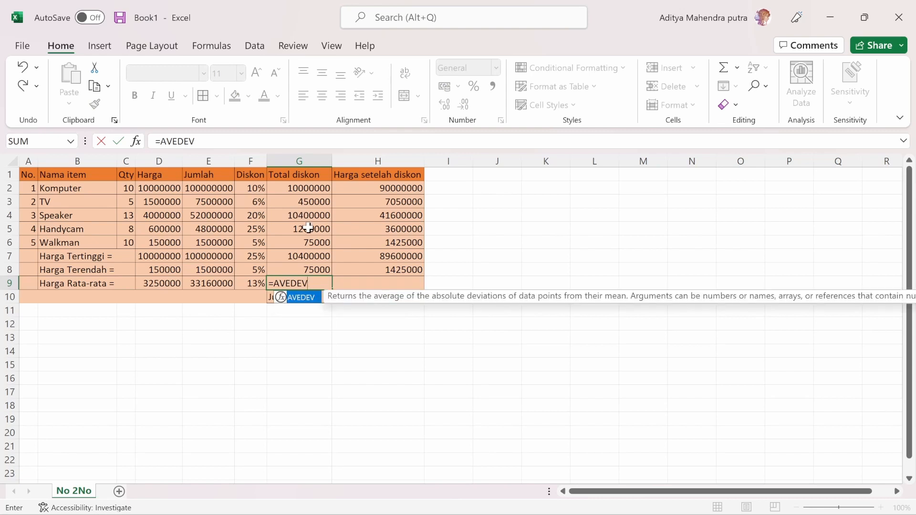
text(r)
key(Tab)
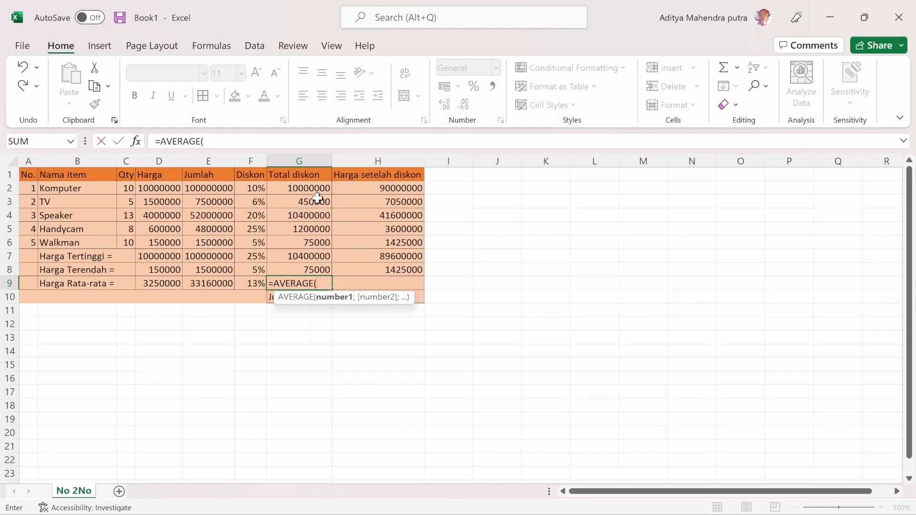
drag(317, 187, 318, 237)
key(Return)
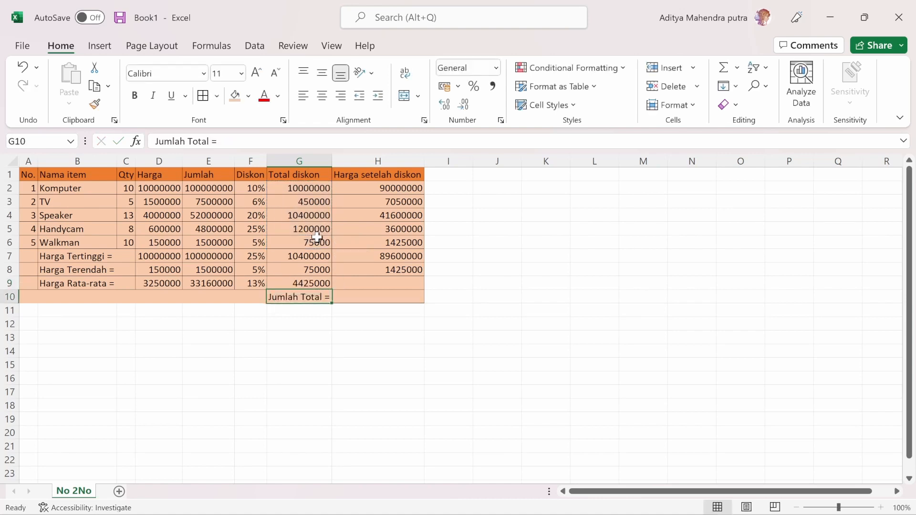
Fill the AVERAGE formula from G9 into H9 for the Harga setelah diskon column.
click(398, 284)
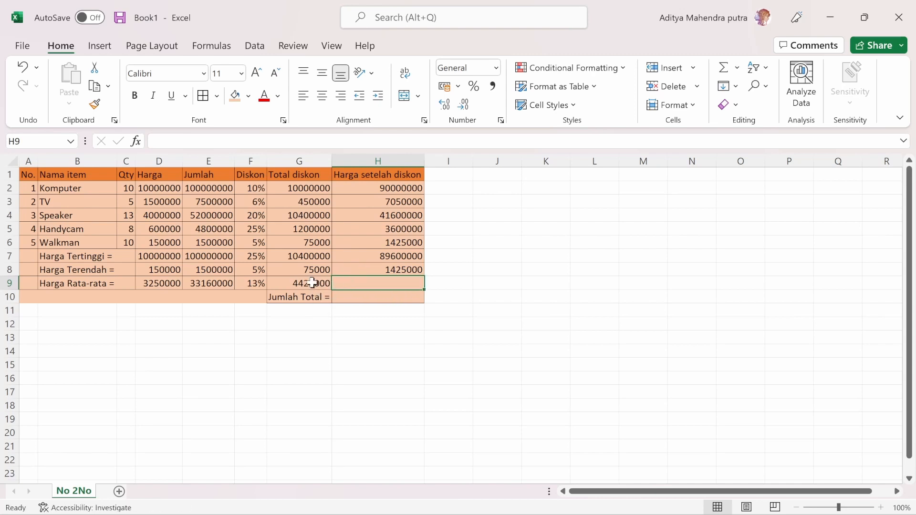
click(330, 283)
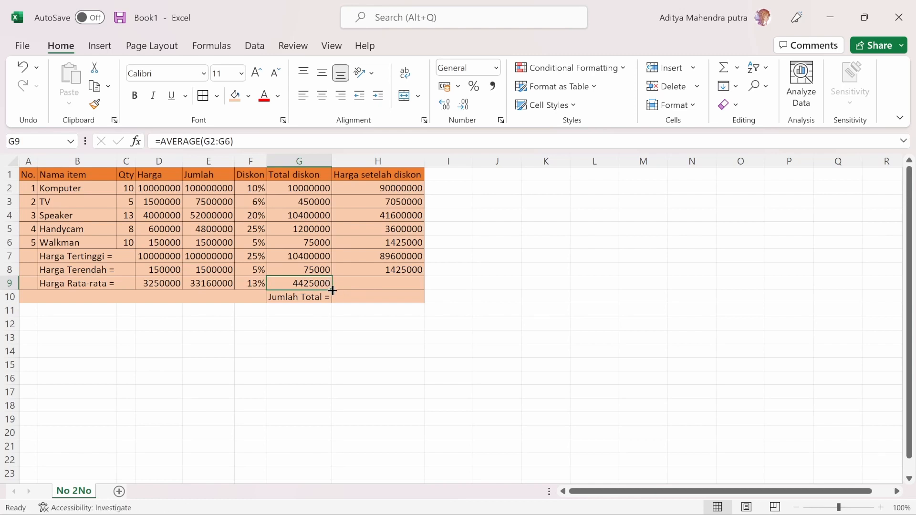
drag(333, 290, 412, 289)
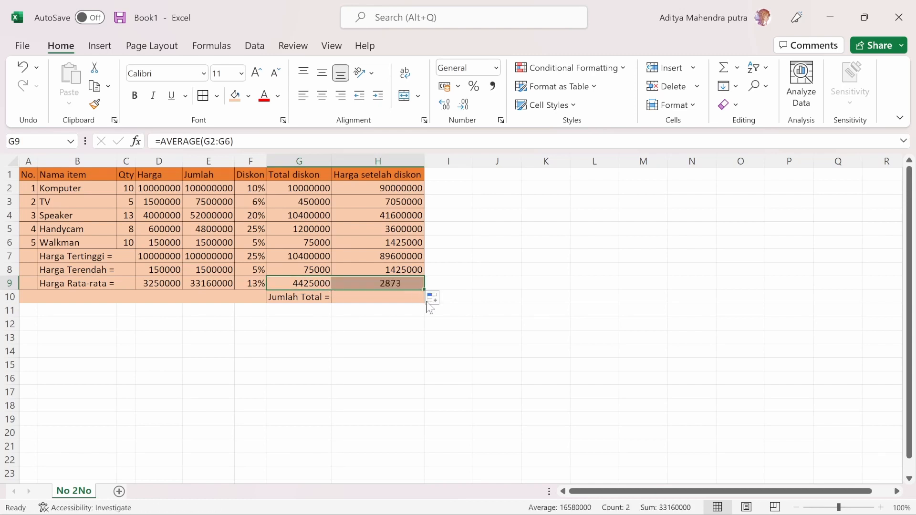
Calculate Jumlah Total in H10 with the SUM function over H2:H6.
click(391, 306)
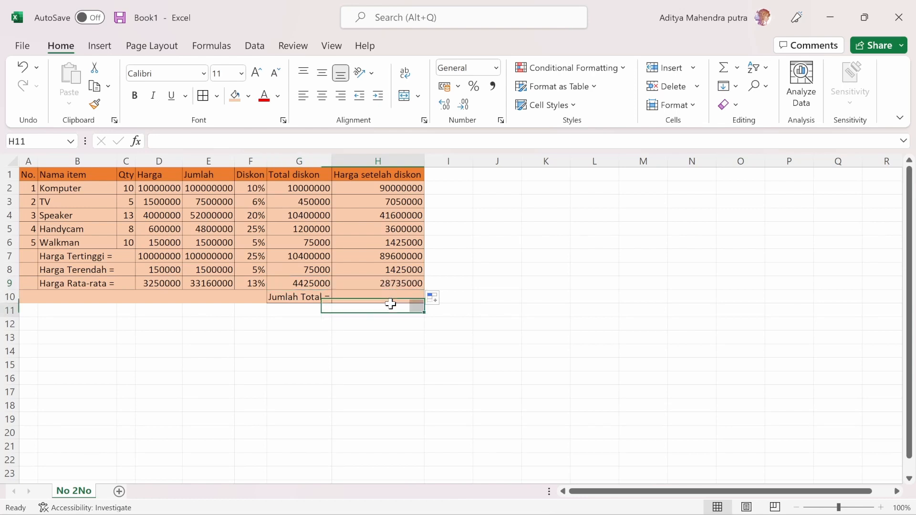
click(386, 295)
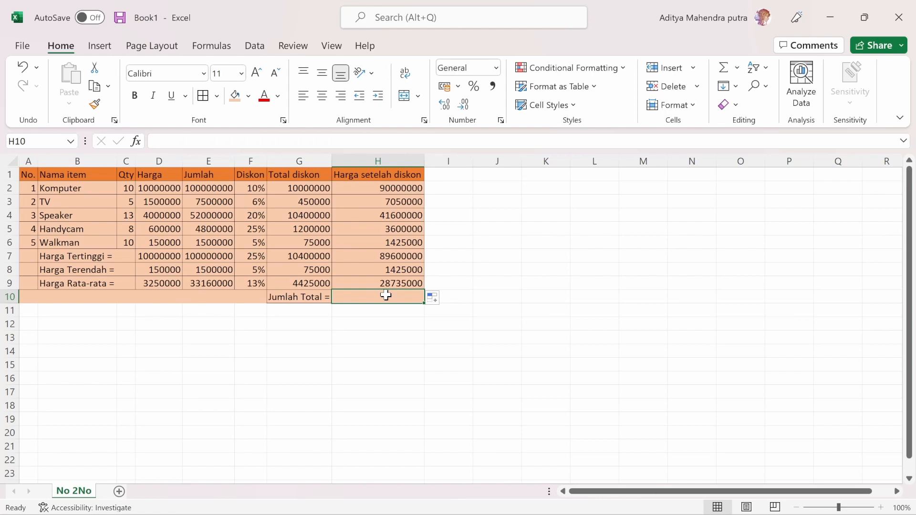
text(=sum)
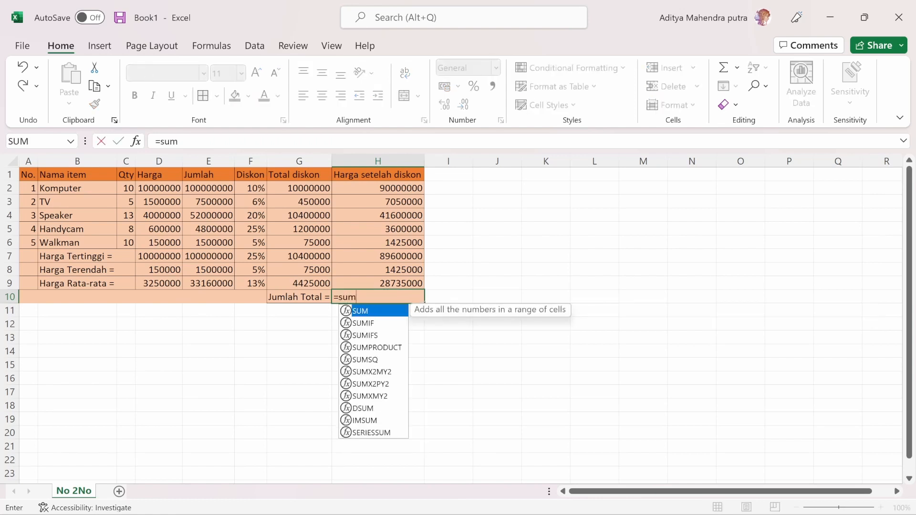
key(Tab)
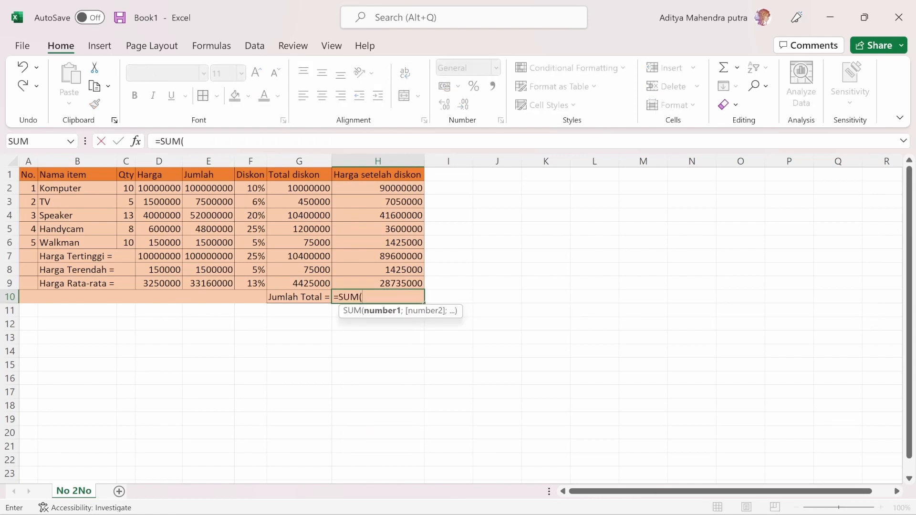
drag(383, 188, 382, 242)
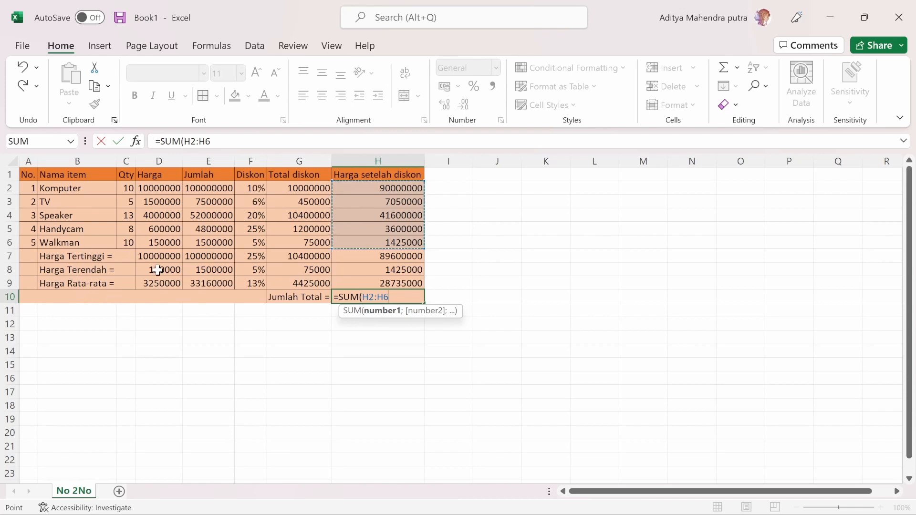
key(Return)
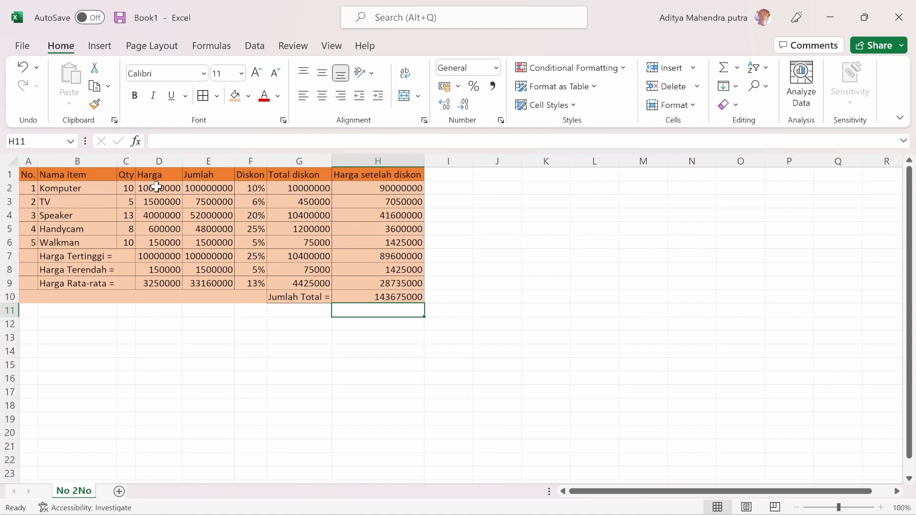
Format the Harga and Jumlah values in D2:E9 as Currency with the Rp symbol and 0 decimal places.
drag(157, 187, 208, 282)
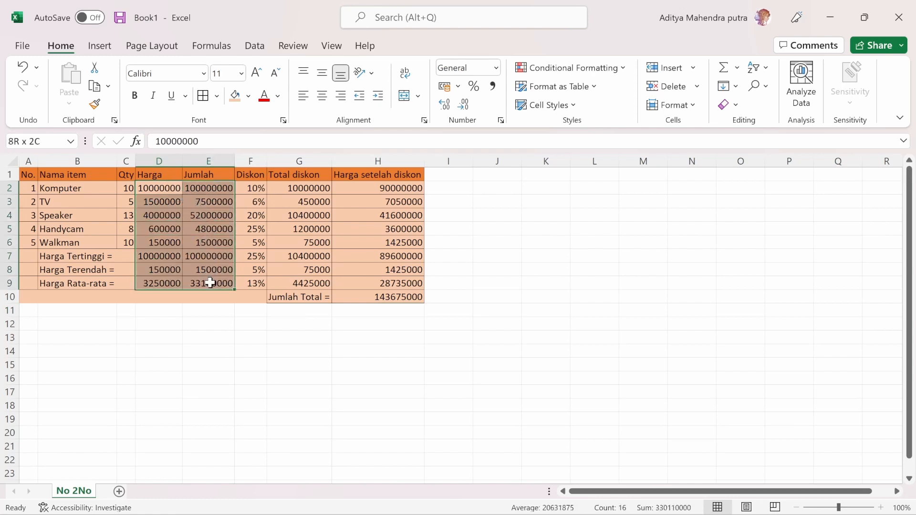
right_click(188, 210)
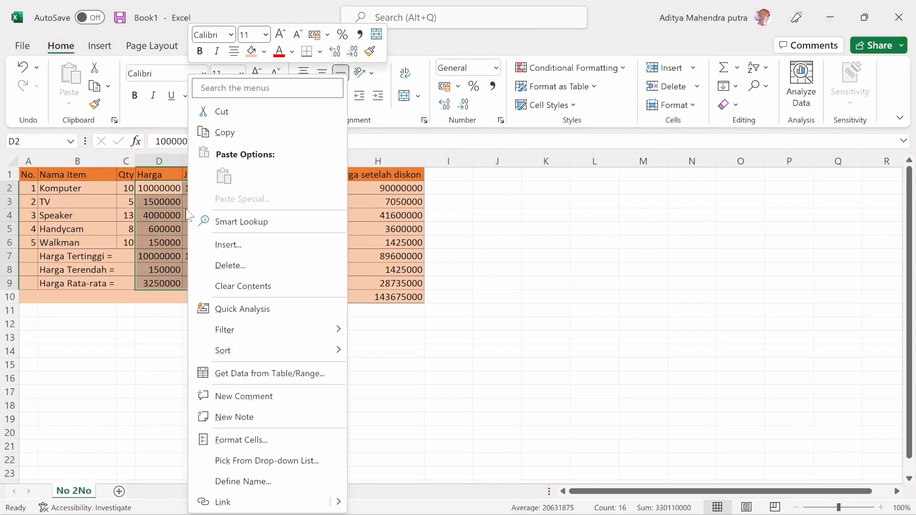
click(268, 440)
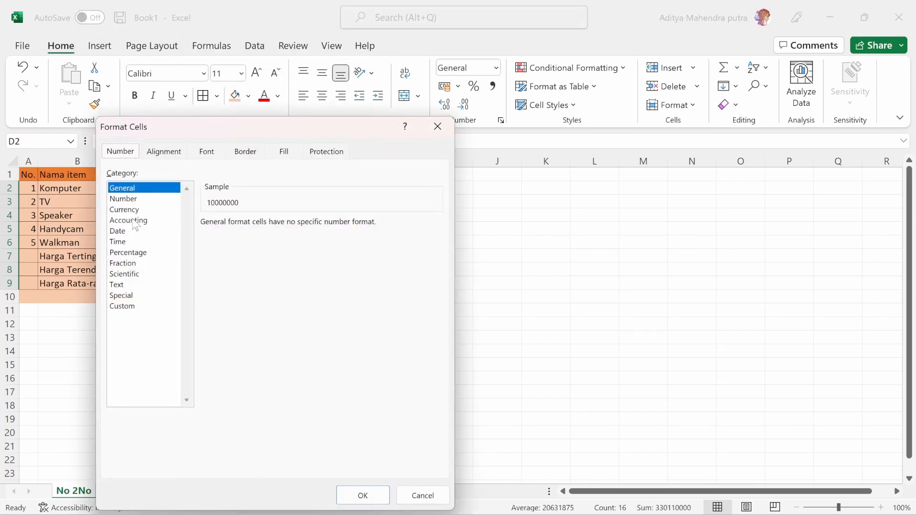
click(135, 211)
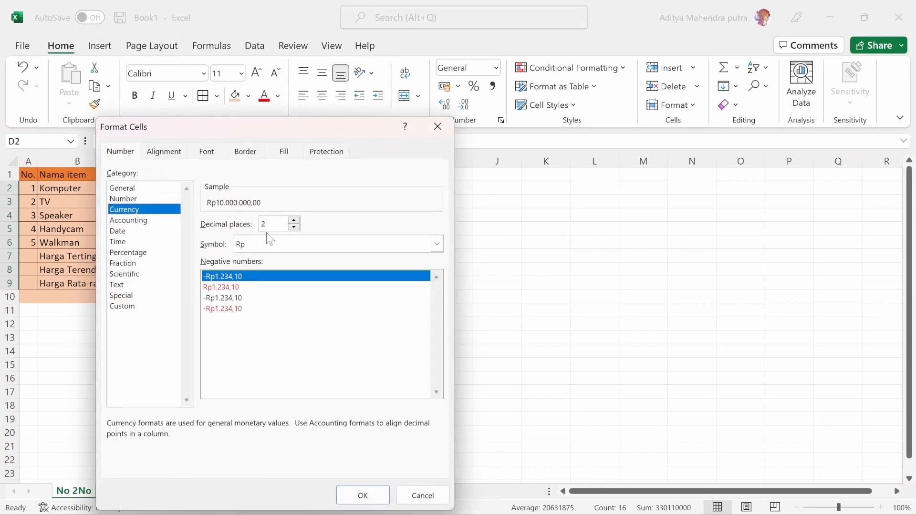
click(293, 227)
click(293, 227)
click(362, 495)
click(395, 364)
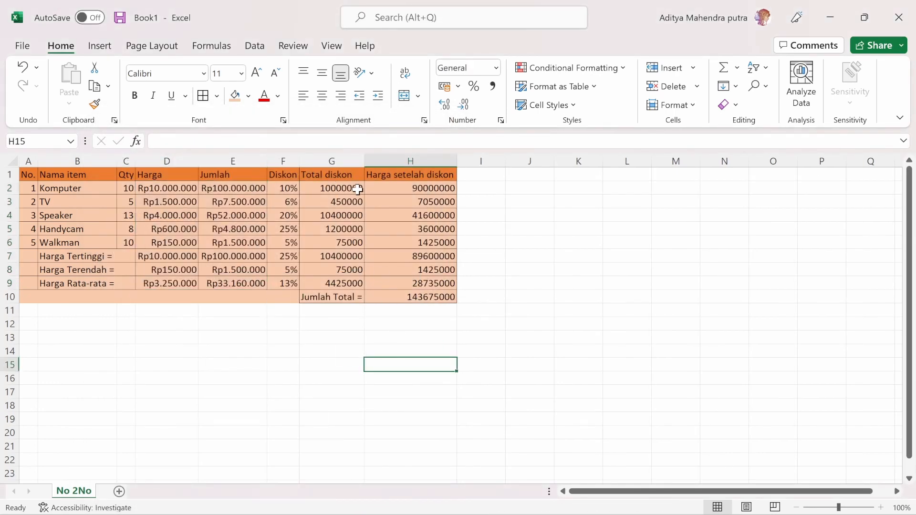
Format G2:H10, the Total diskon and Harga setelah diskon columns, as Accounting with the Rp symbol and 2 decimal places.
mouse_move(343, 191)
mouse_down()
mouse_move(376, 202)
mouse_move(432, 297)
mouse_up()
right_click(398, 235)
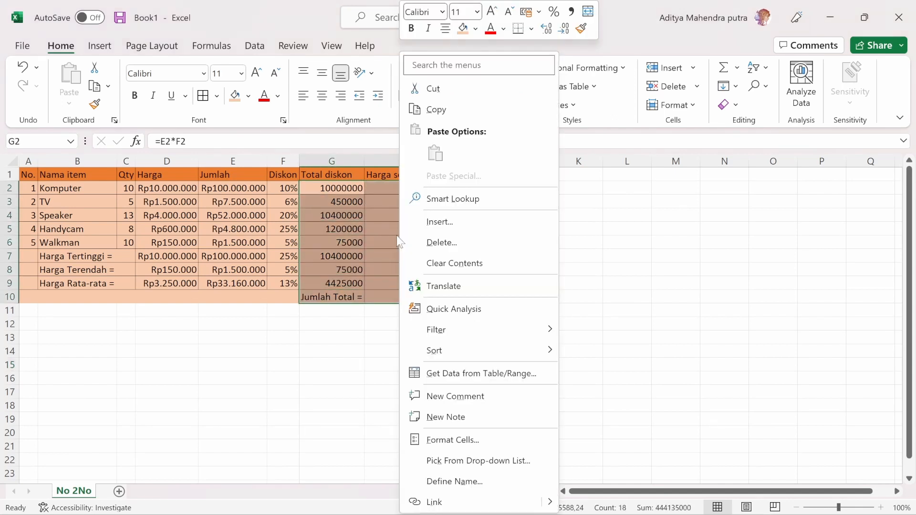
click(434, 439)
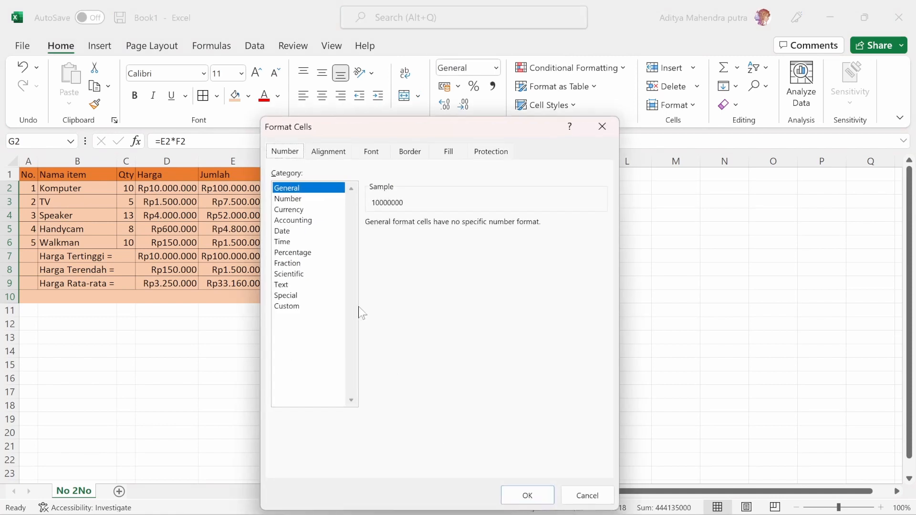
click(307, 221)
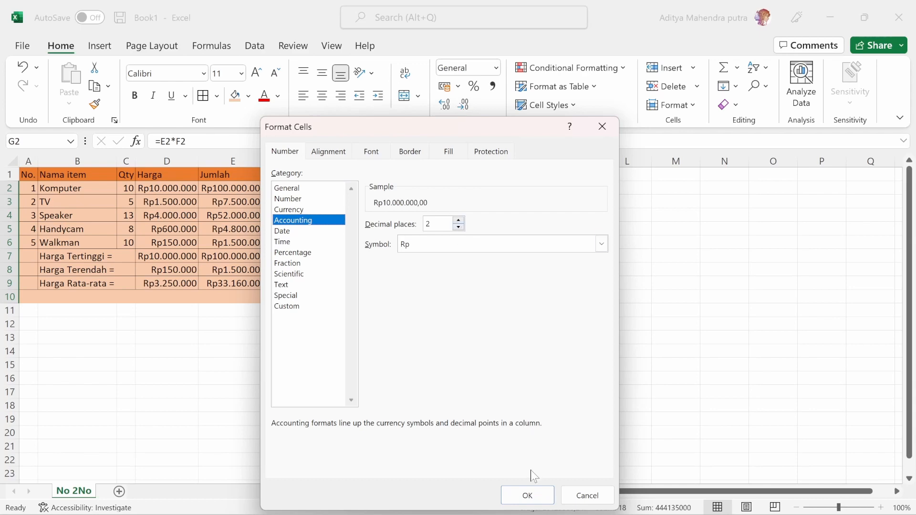
click(531, 489)
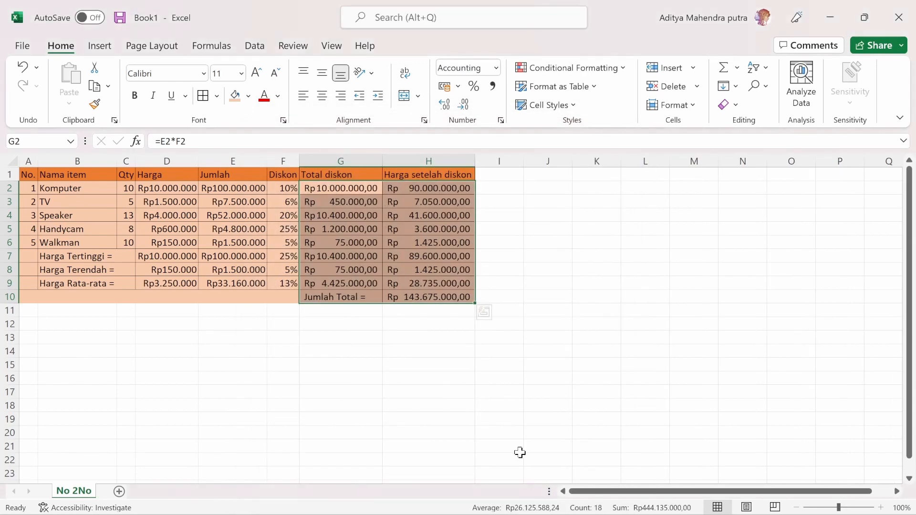
click(514, 364)
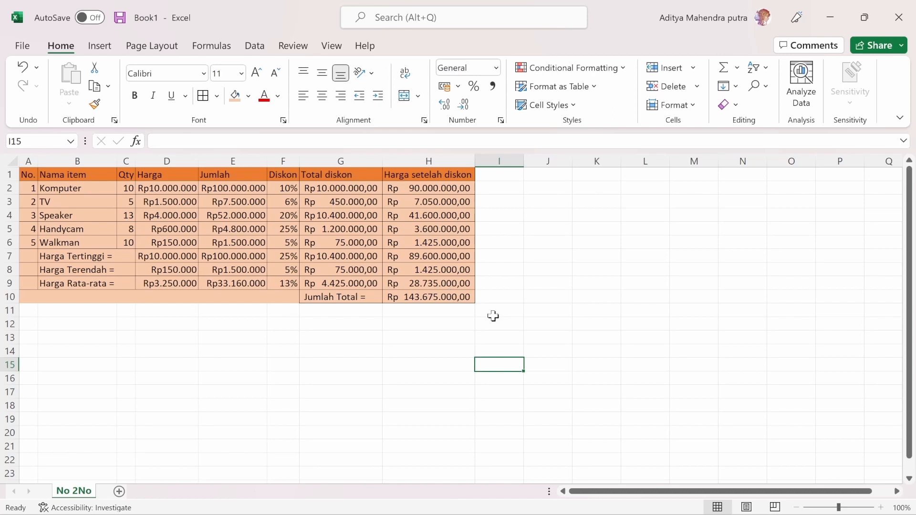
Switch from Excel to the assessment PDF open in the browser to read question 3.
click(830, 18)
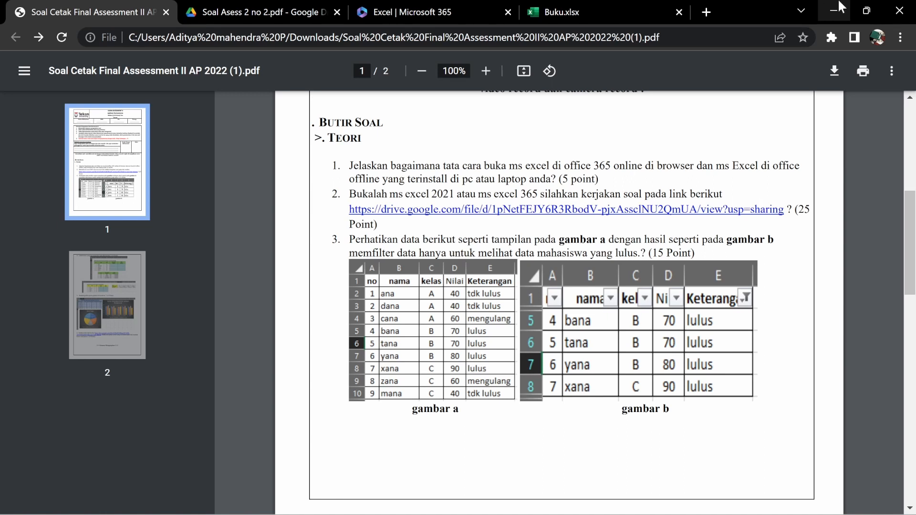
Switch from the assessment PDF back to the Excel workbook showing the No 3 sheet.
click(834, 10)
click(665, 498)
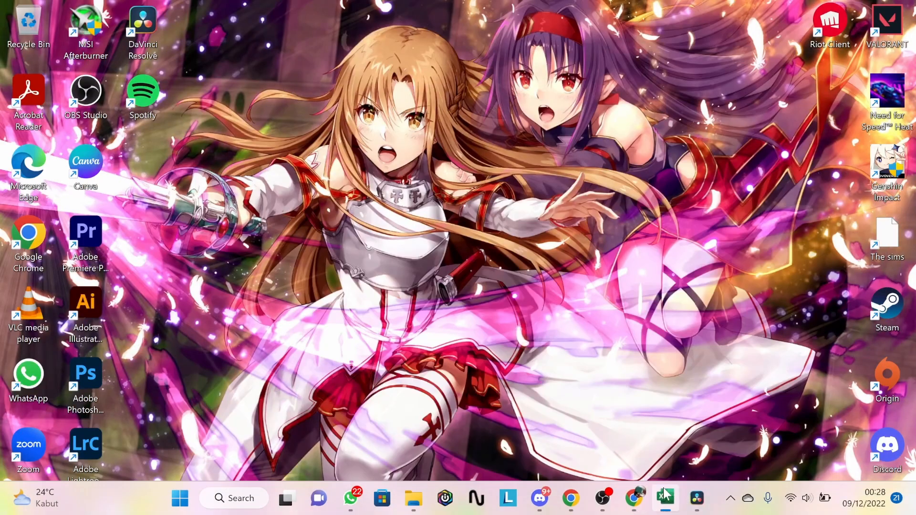
click(864, 18)
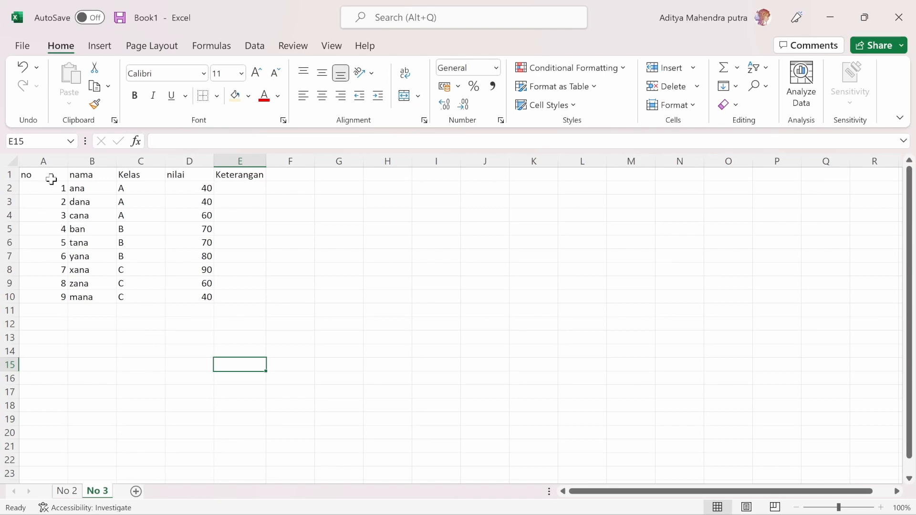
Apply All Borders to the student table A1:E10 and center its contents horizontally.
drag(45, 176, 234, 292)
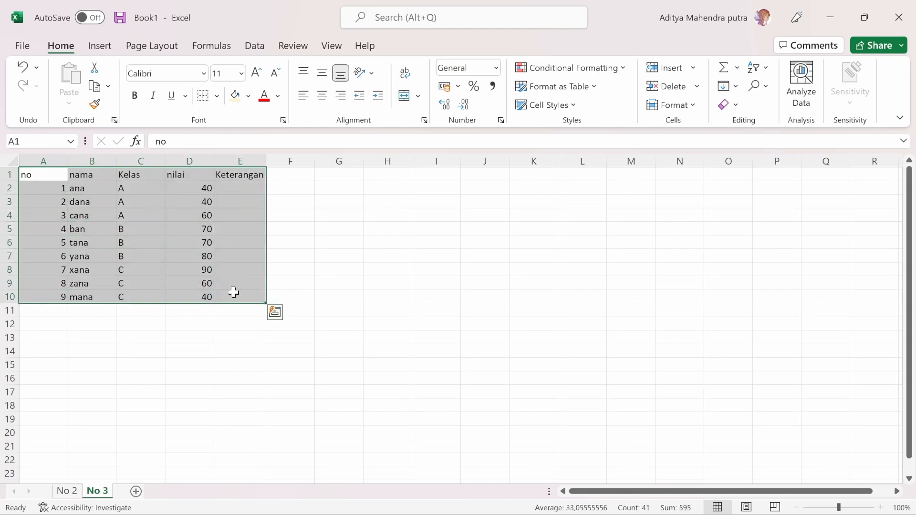
click(217, 97)
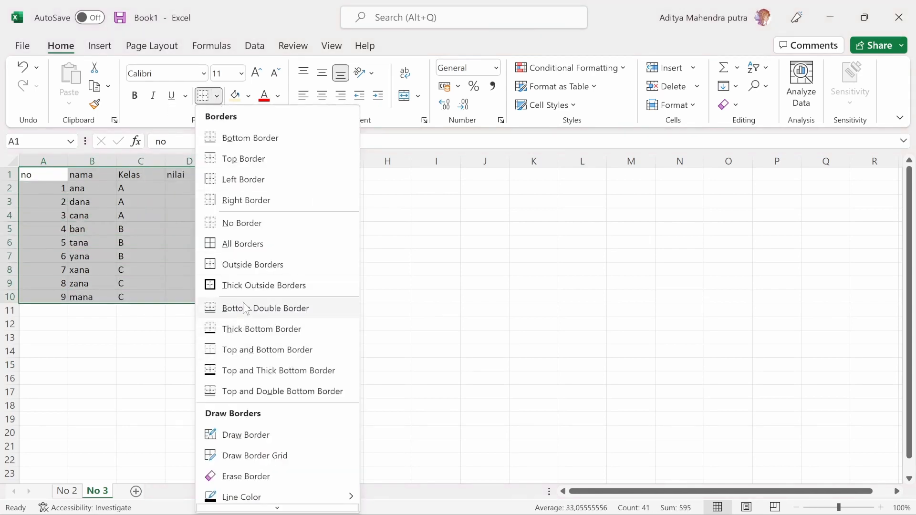
click(232, 241)
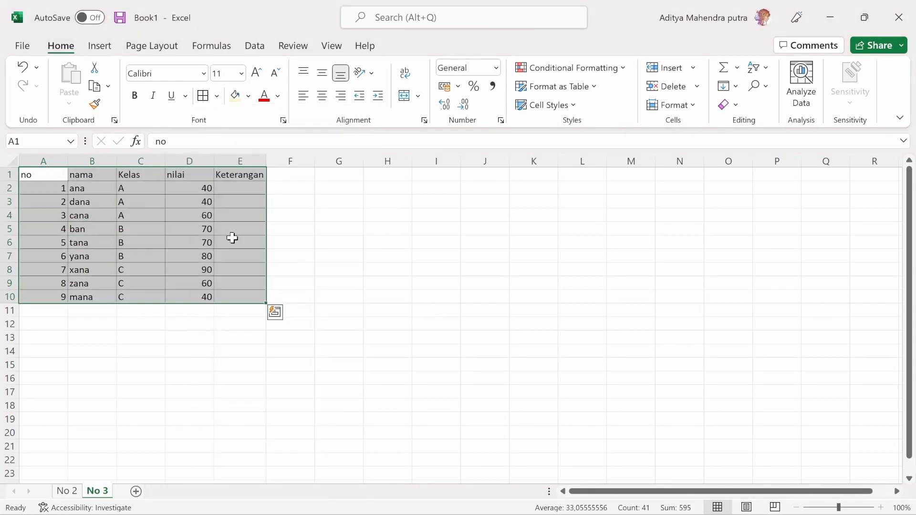
click(238, 284)
drag(250, 299, 53, 178)
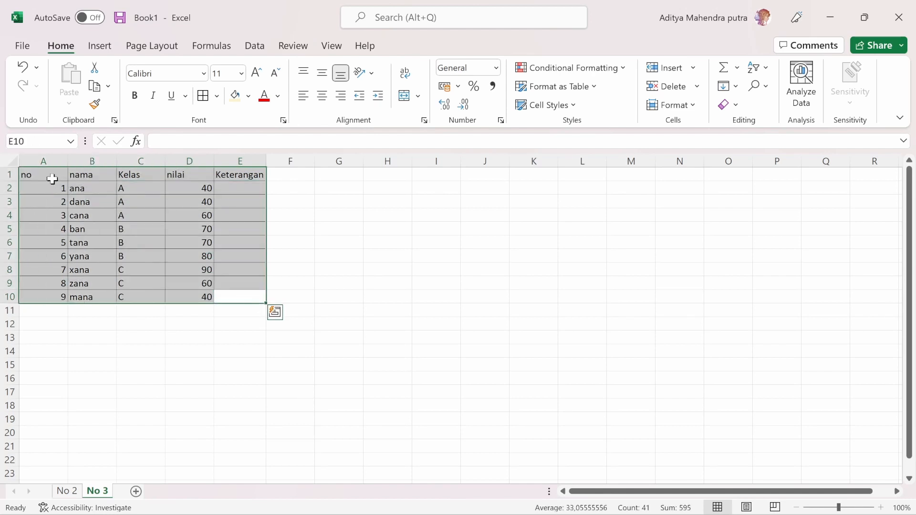
click(322, 96)
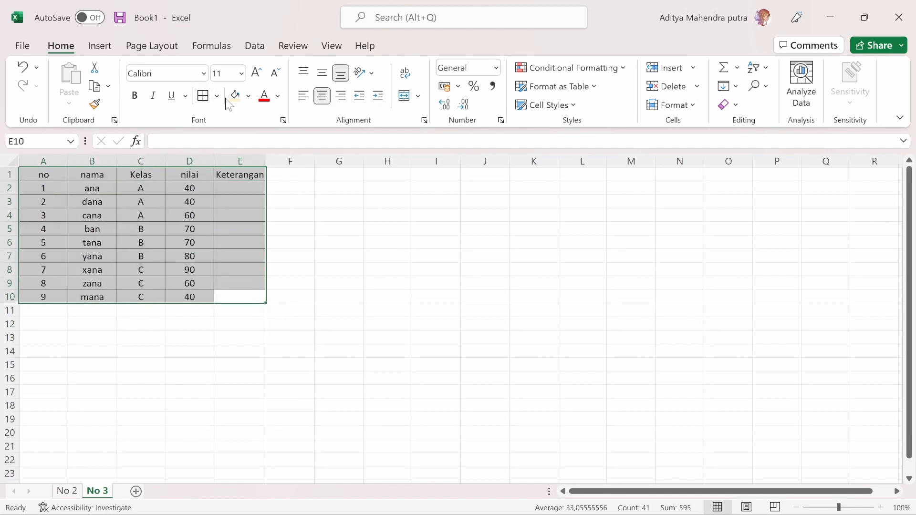
Fill the table's header row with the gold theme color and the data rows A2:E10 with its lightest gold tint.
click(247, 97)
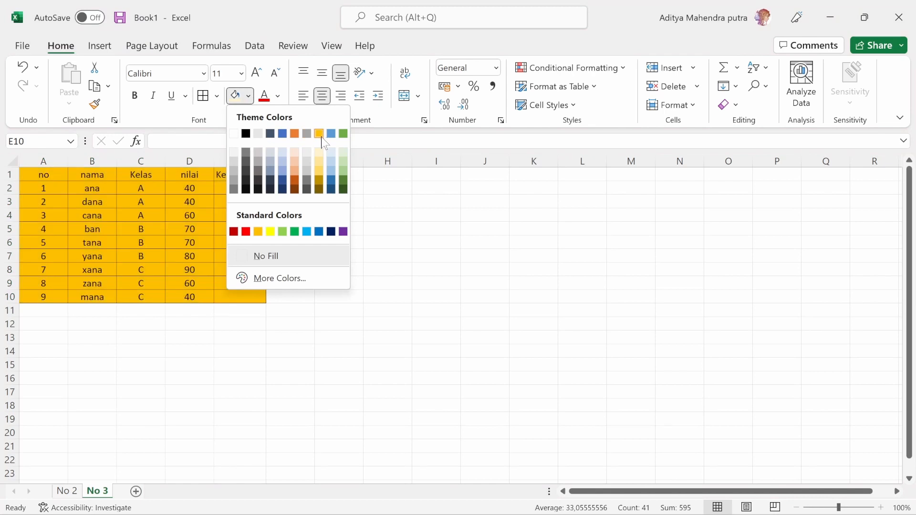
click(319, 133)
drag(56, 185, 250, 295)
click(247, 97)
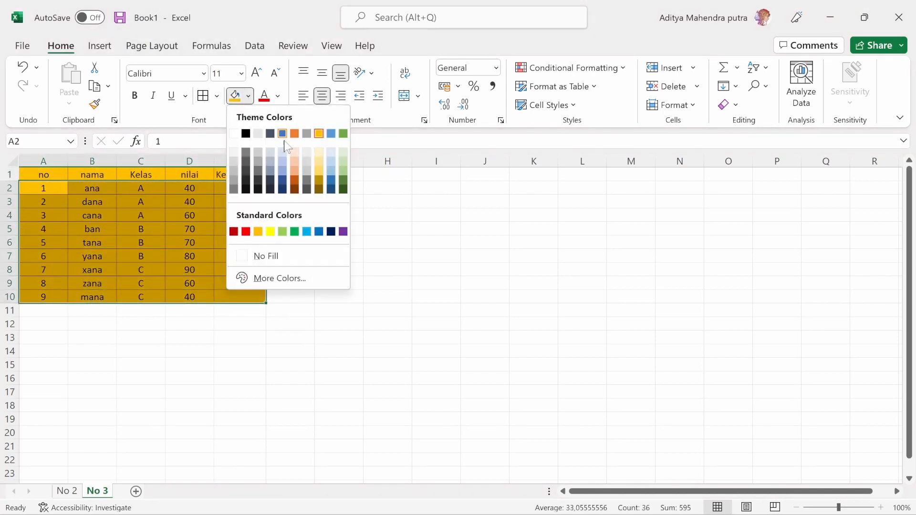
click(319, 154)
click(339, 244)
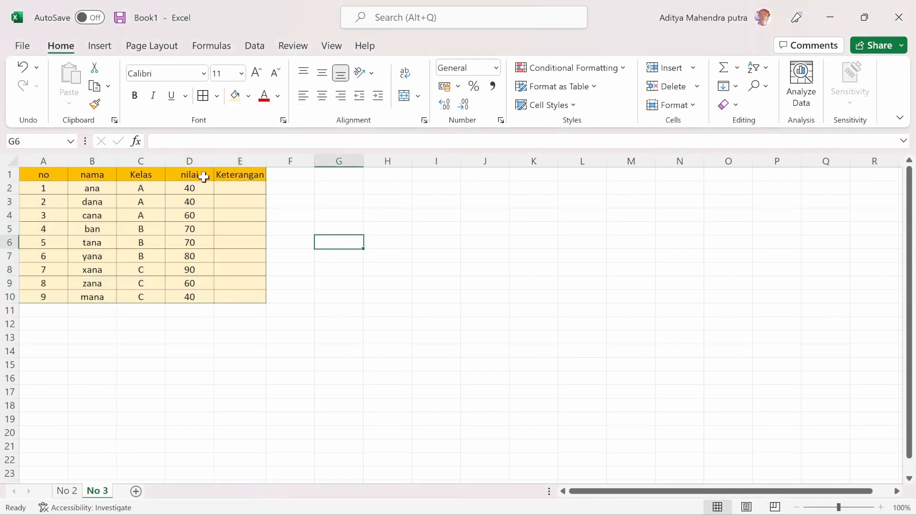
Start an IFS formula in E2 under Keterangan that refers to D2 and returns "tidak lulus".
click(240, 187)
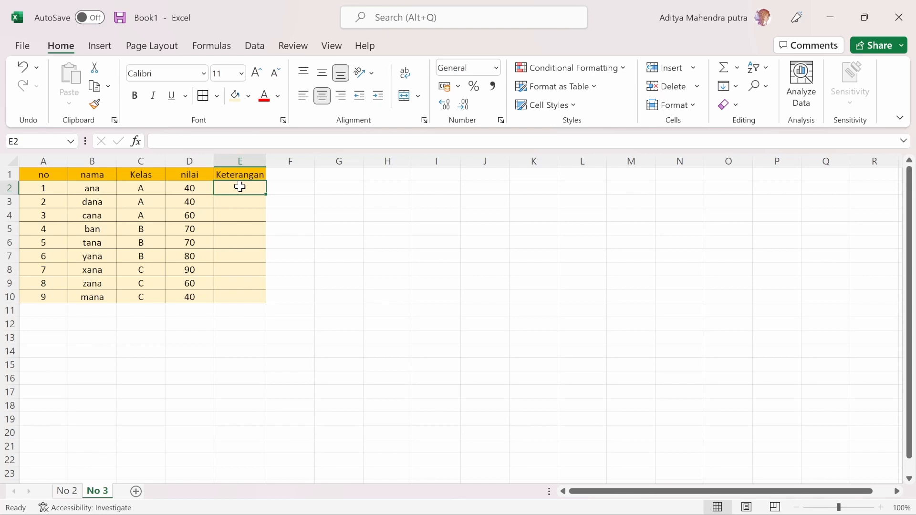
text(=if)
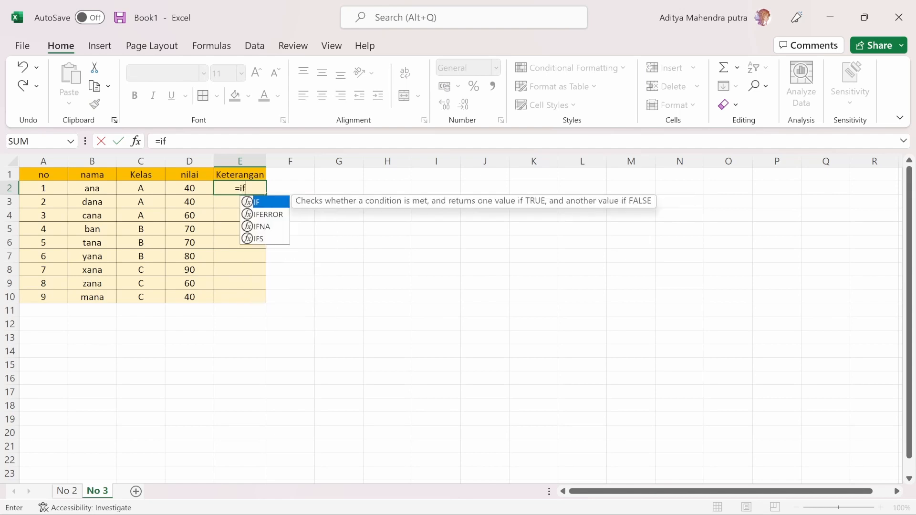
text(s)
key(Tab)
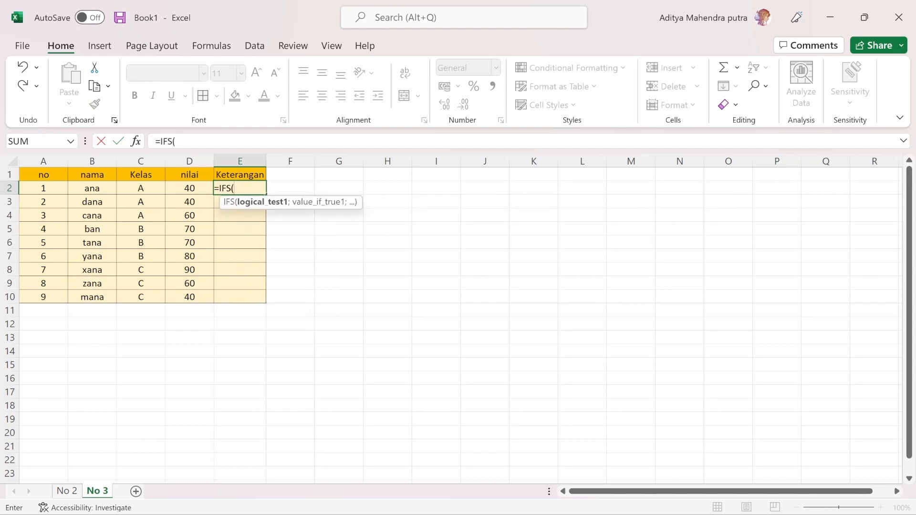
click(180, 189)
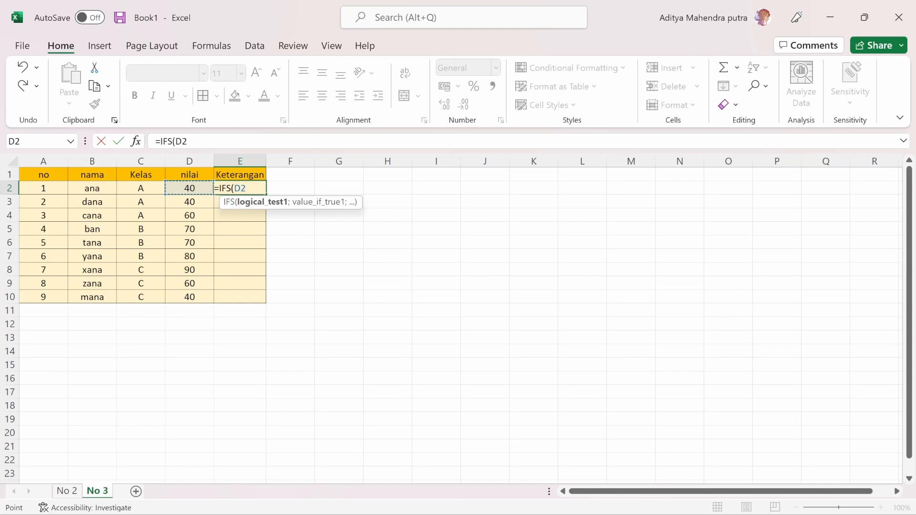
text(;)
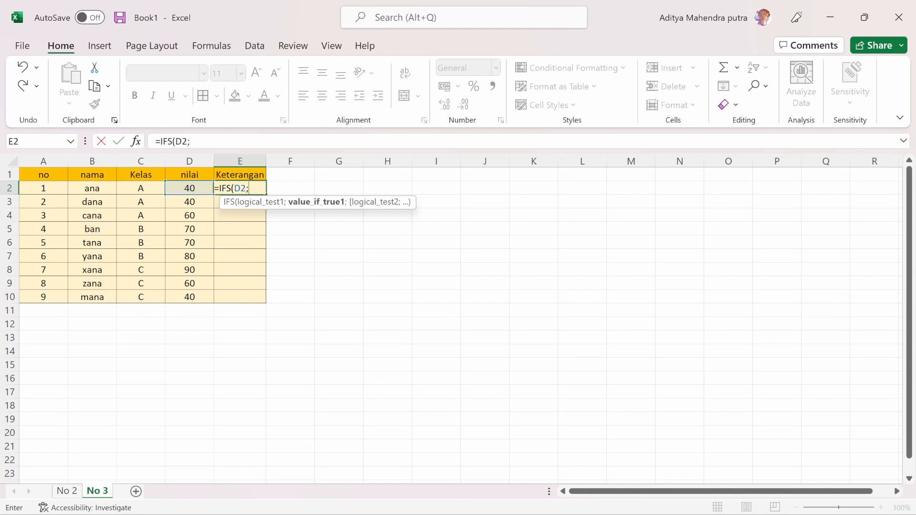
text("tidak)
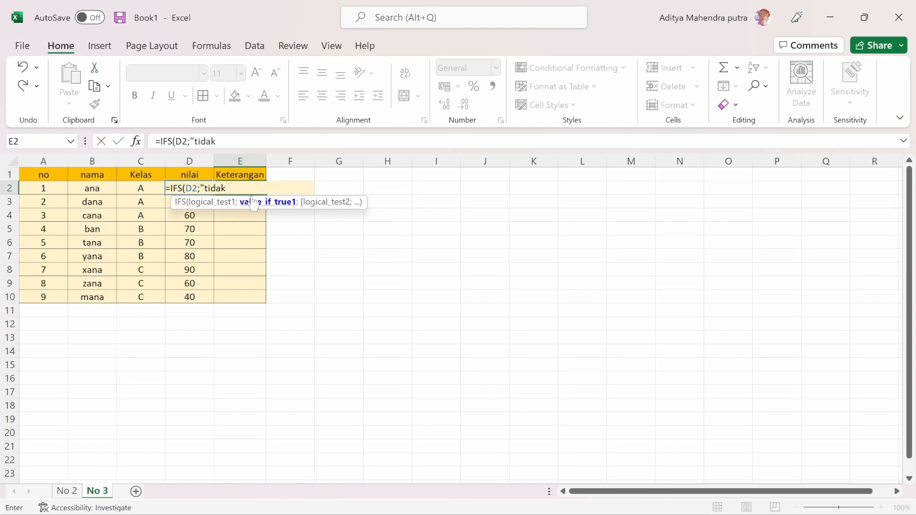
text( lulus)
Complete the first IFS condition in E2 as D2<41 and close its "tidak lulus" result.
click(197, 188)
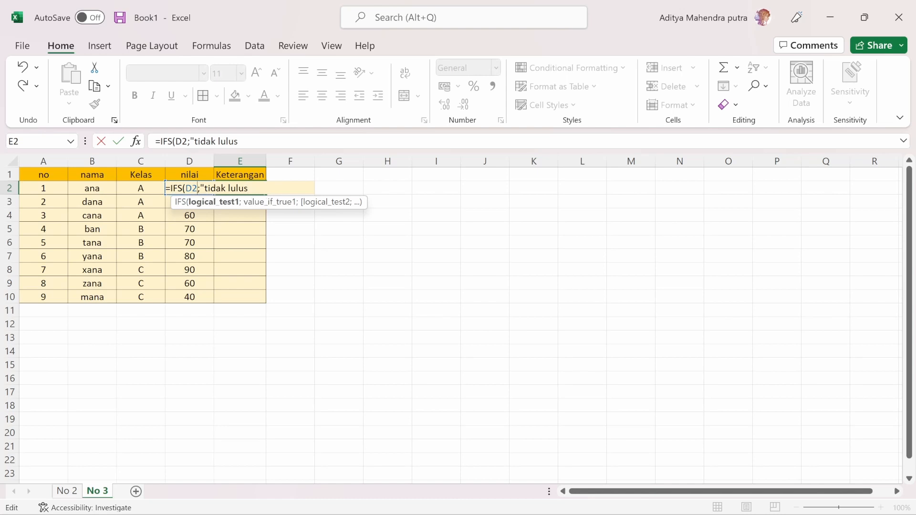
text(,)
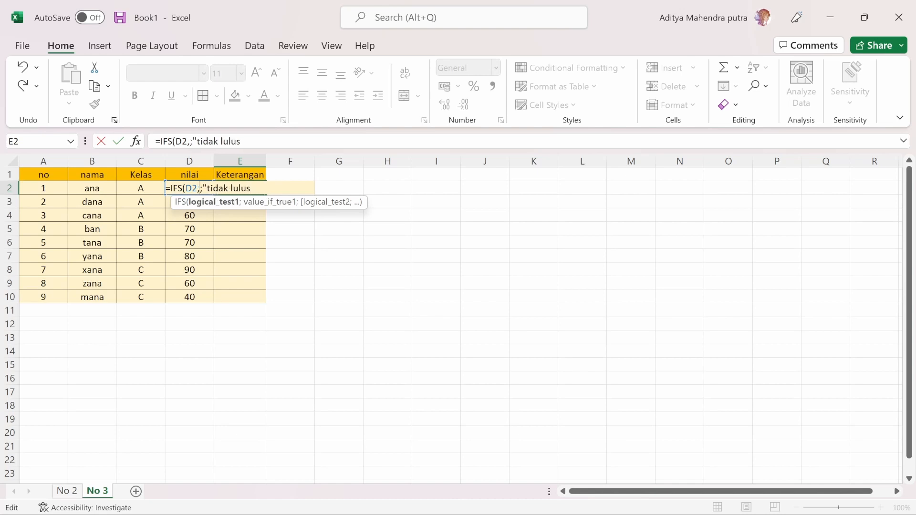
key(BackSpace)
text(<)
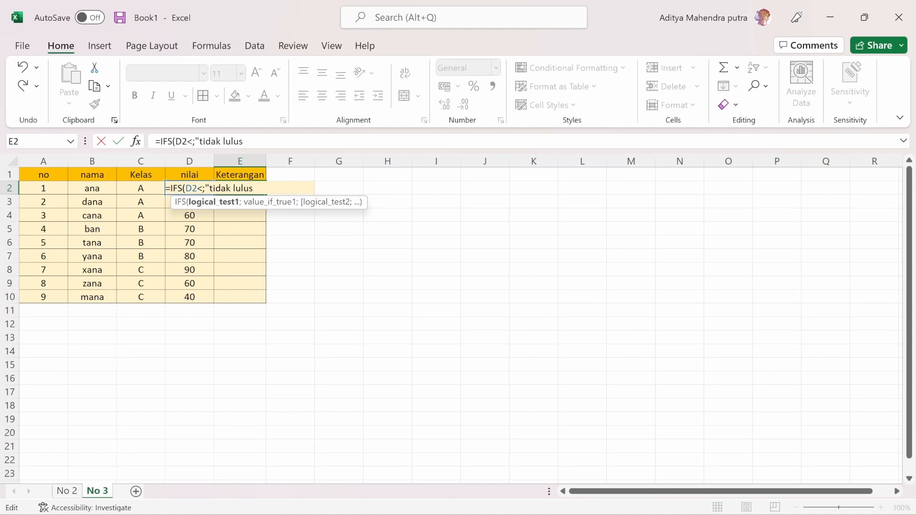
text(41)
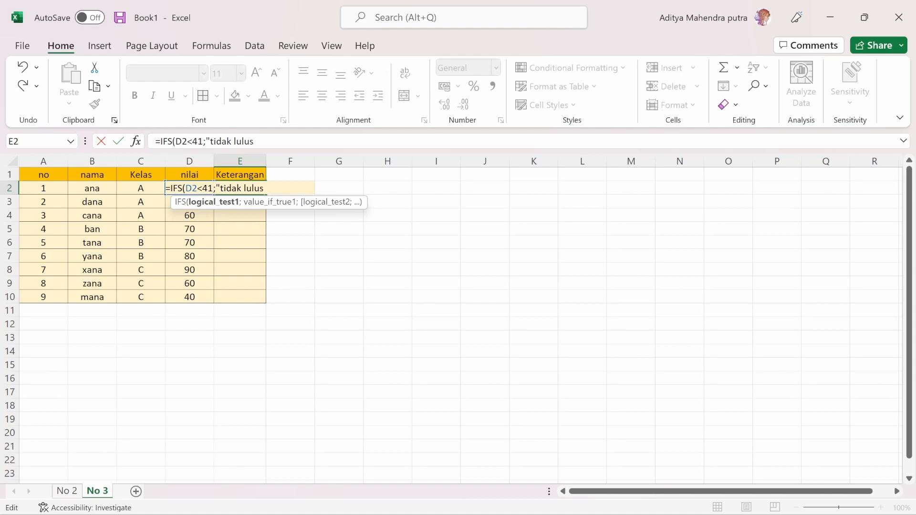
click(266, 189)
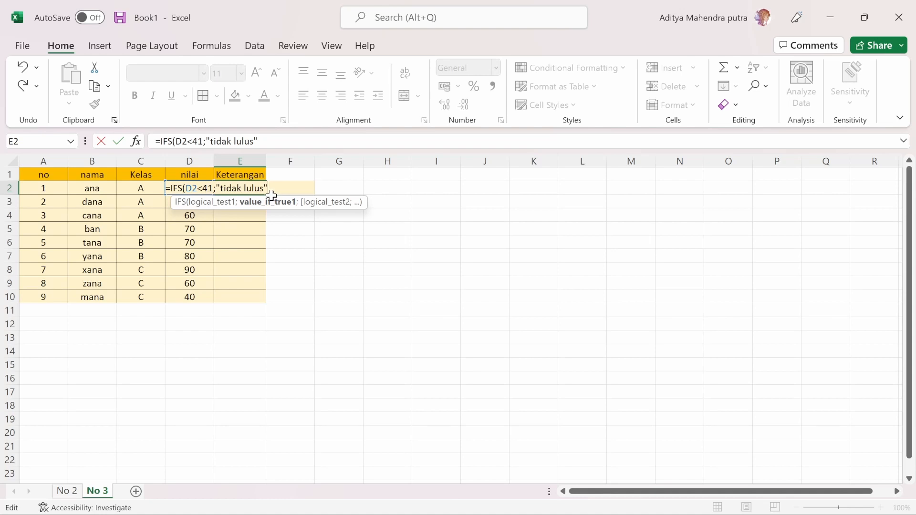
text(;)
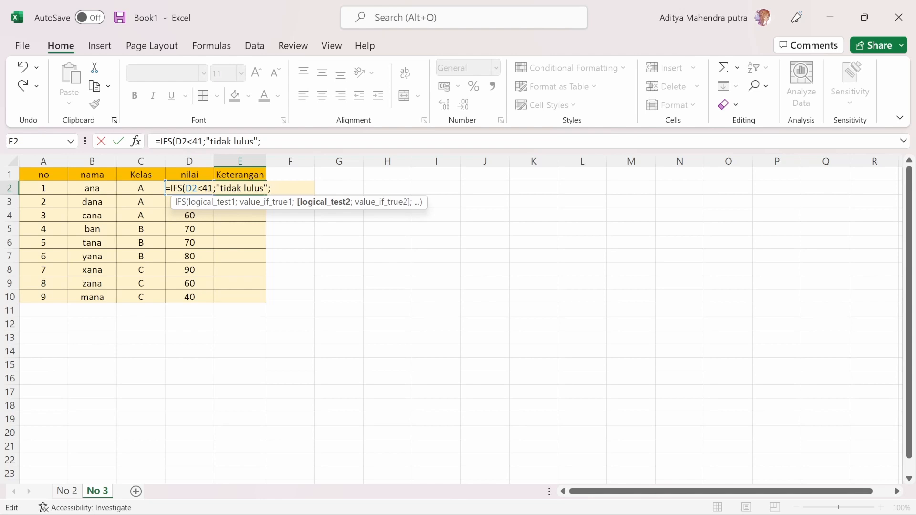
Add a second condition to the E2 formula, D2<61, with the result Mengulang.
key(Caps_Lock)
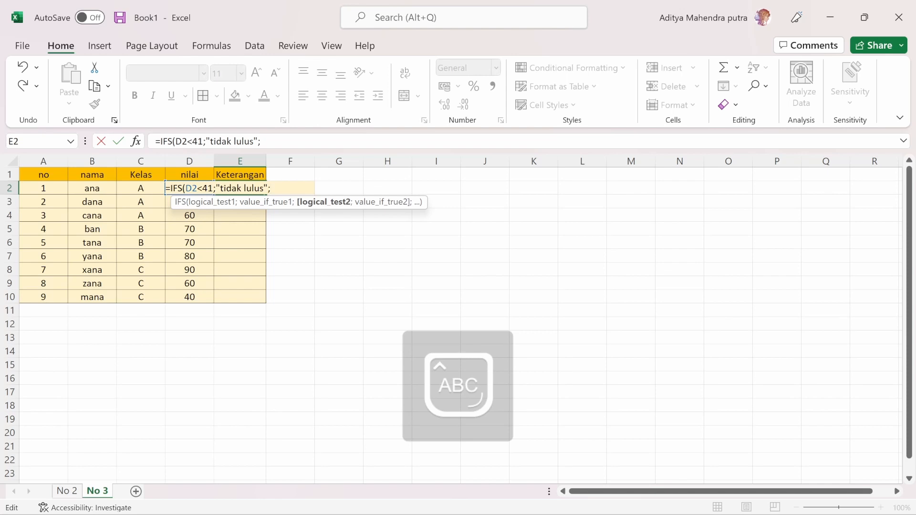
text(D2)
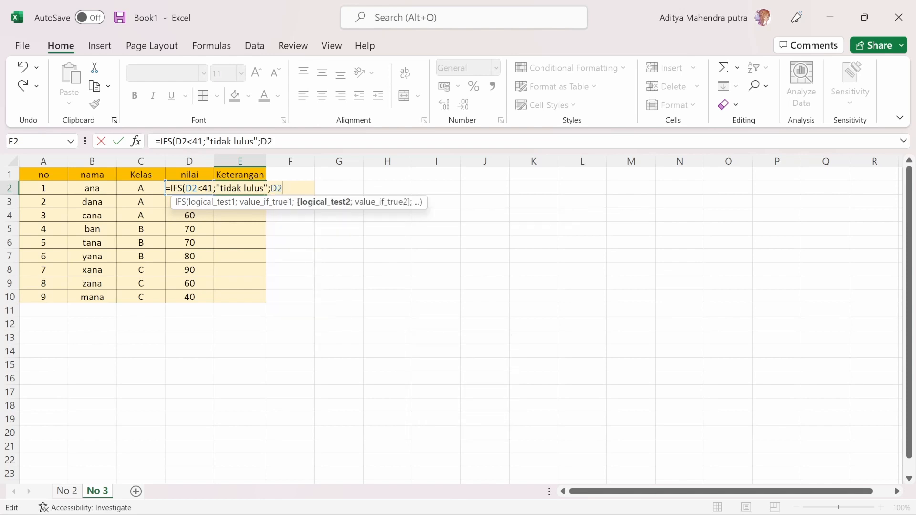
text(,)
key(BackSpace)
text(<61;)
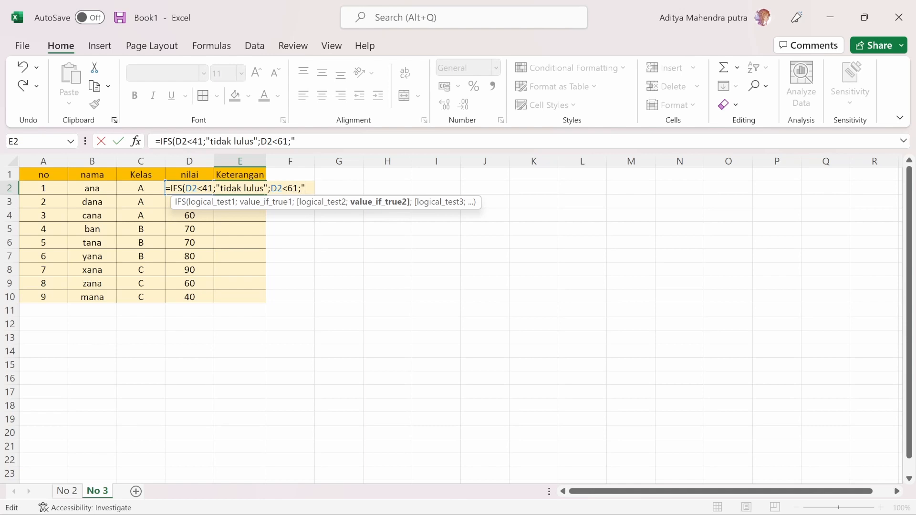
text("ME)
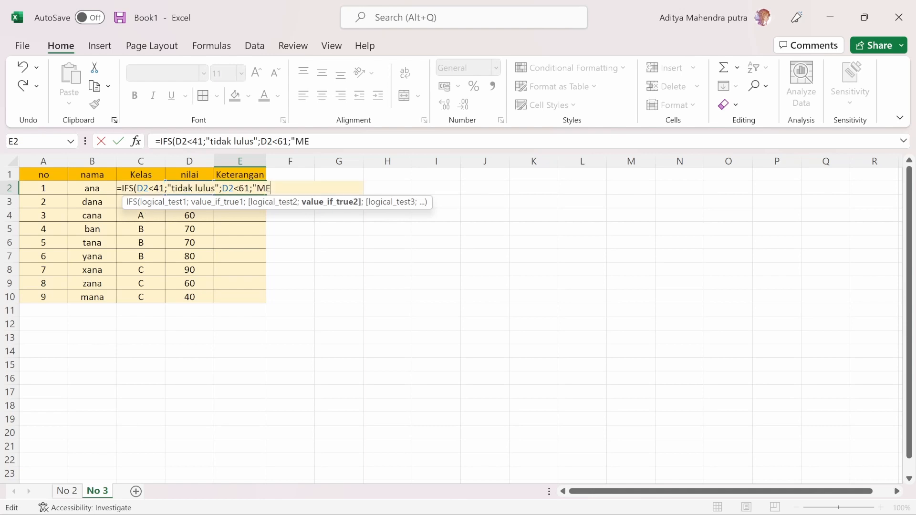
key(BackSpace)
key(Caps_Lock)
text(e)
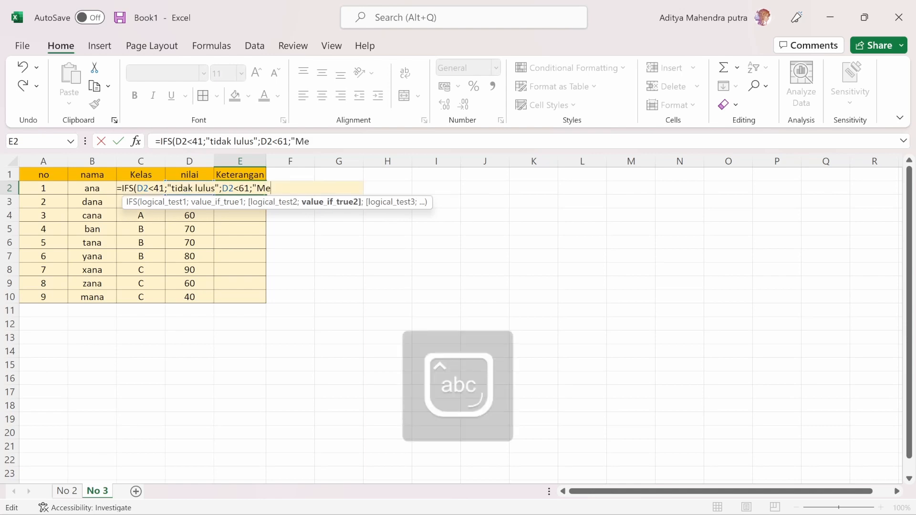
text(ngulang;)
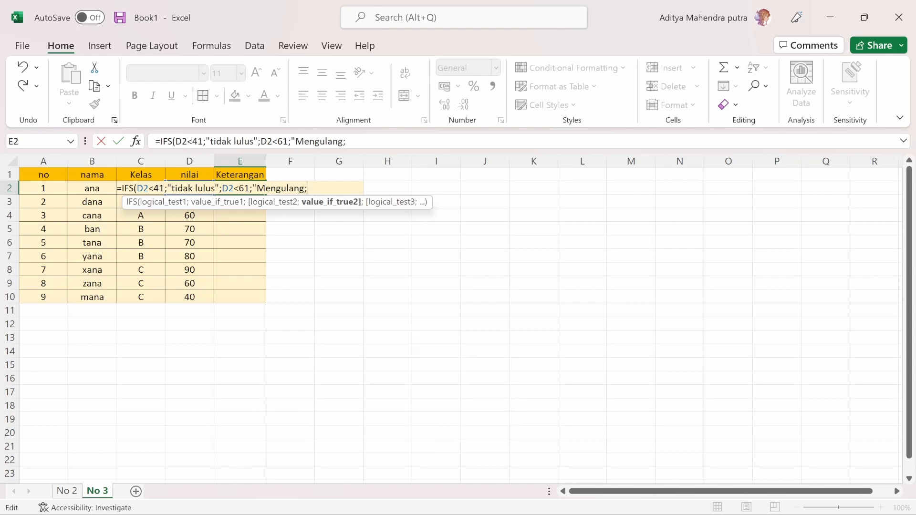
Begin a third condition in the E2 formula with D2> and add the missing closing quotation mark after Mengulang.
key(Caps_Lock)
text(D)
key(Caps_Lock)
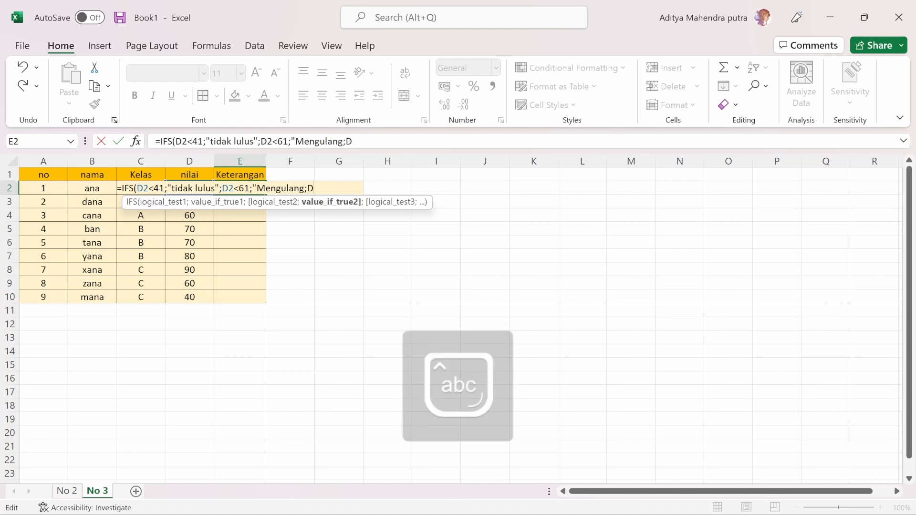
text(2.)
key(Num_Lock)
text(>)
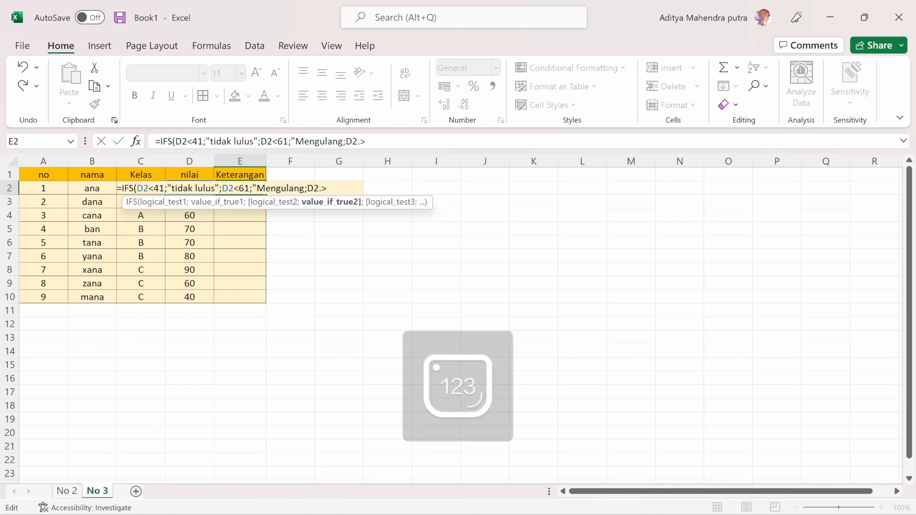
key(BackSpace)
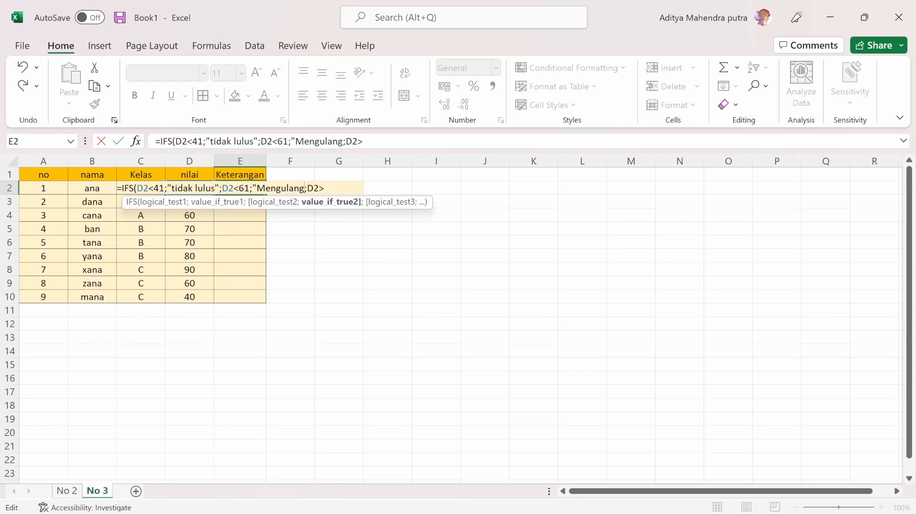
text(")
key(Right)
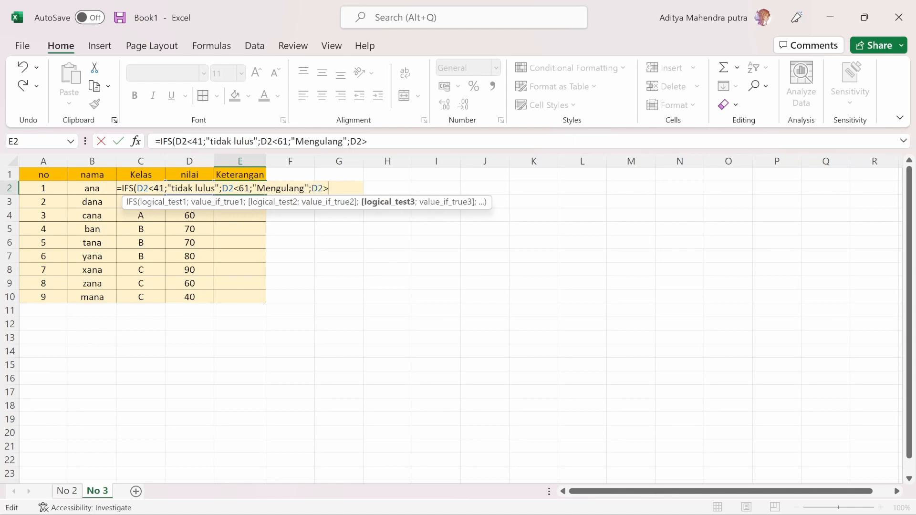
Finish the third condition as D2>69 with the result "lulus" and enter the completed IFS formula in E2.
text(D2>69)
text(,)
key(BackSpace)
text(;)
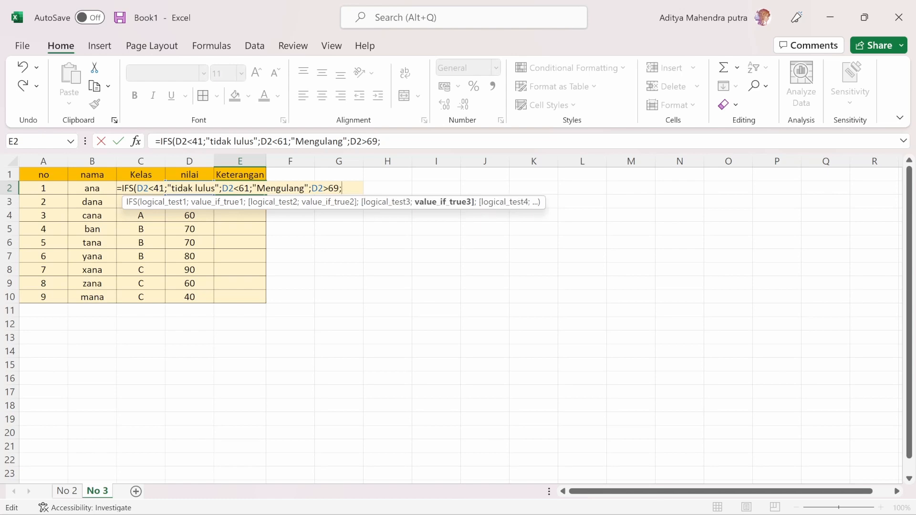
text("lulus)
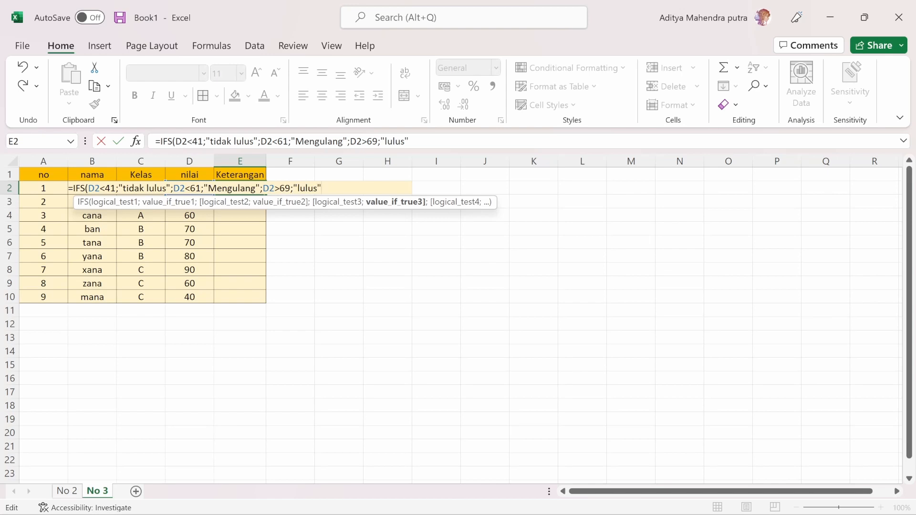
text("))
key(Return)
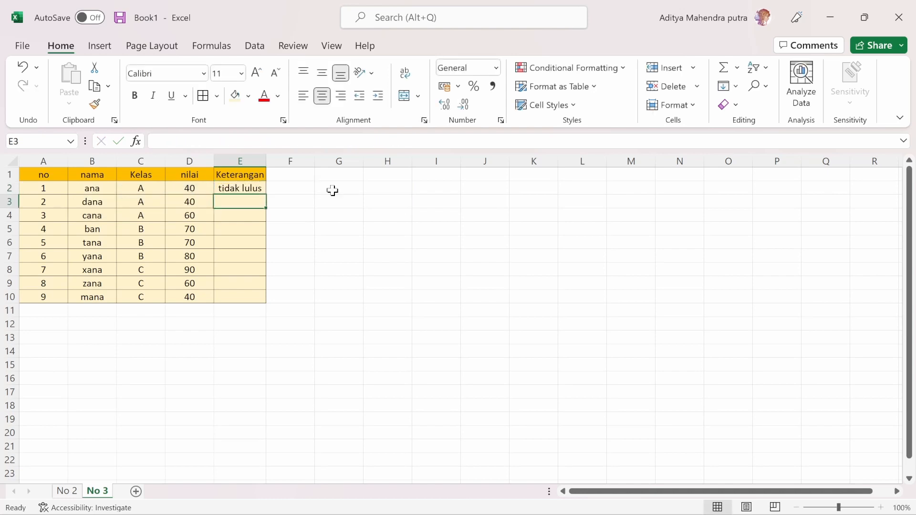
Copy the IFS formula from E2 down through E10 to fill the Keterangan column.
click(236, 187)
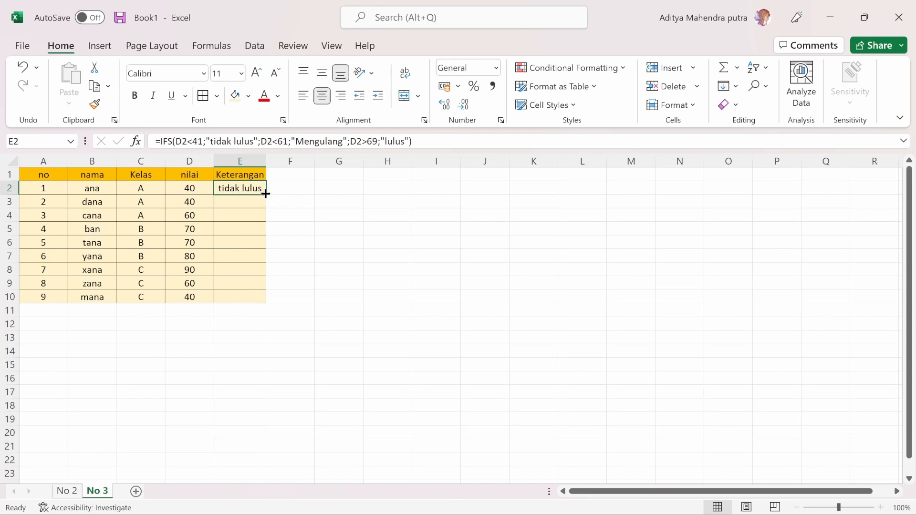
drag(266, 193, 265, 297)
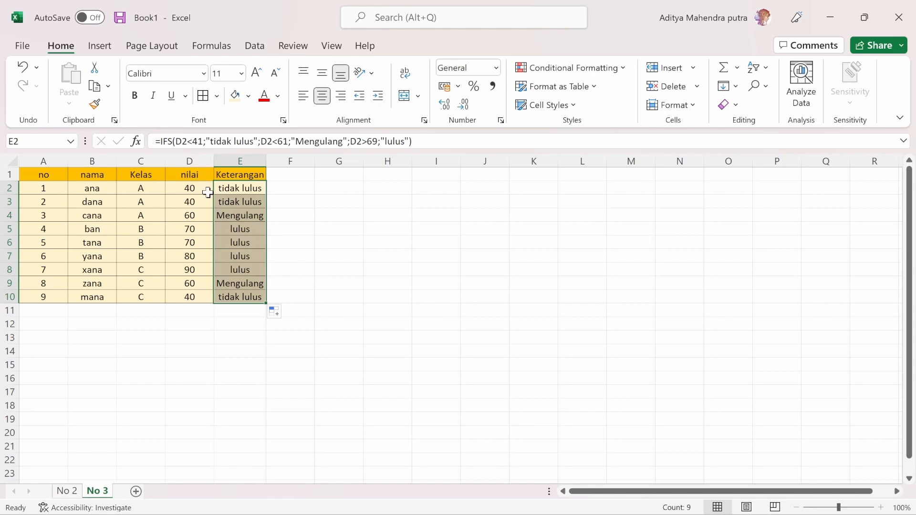
click(208, 191)
click(237, 189)
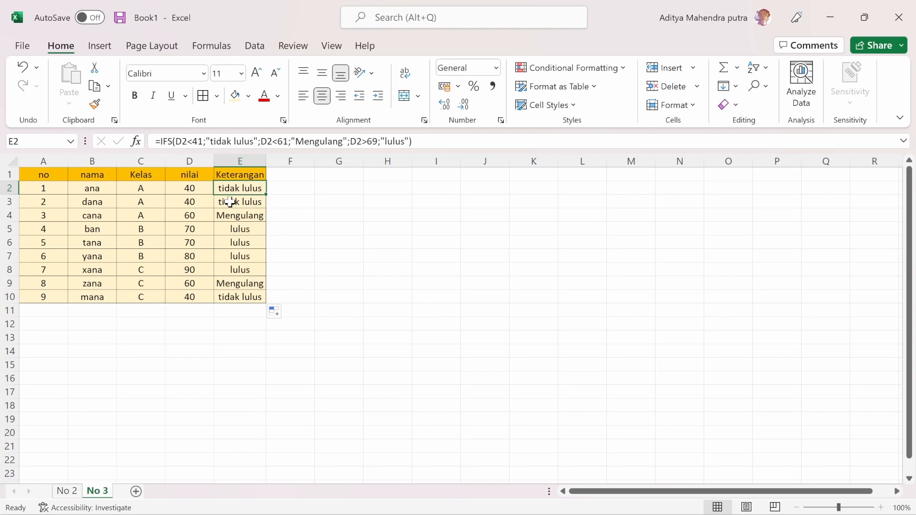
Turn on filtering for the student table's header row, starting from the no heading in A1.
click(54, 180)
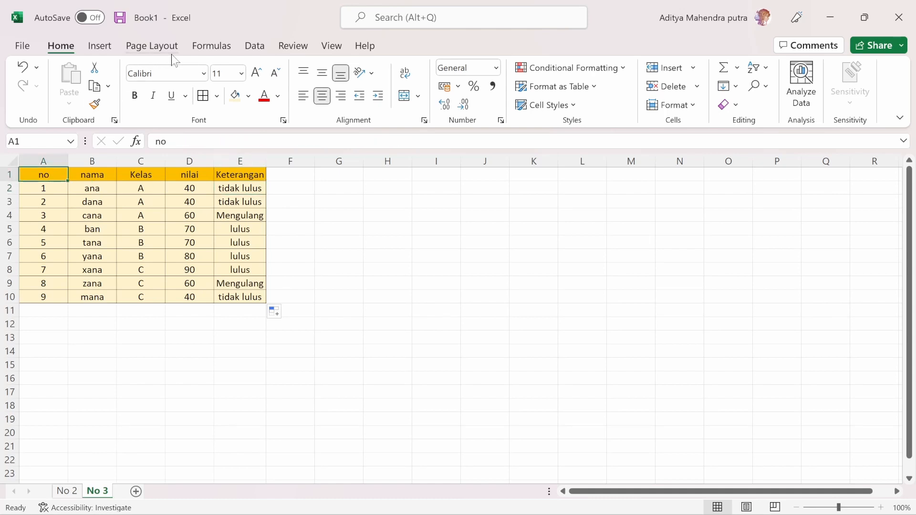
click(113, 43)
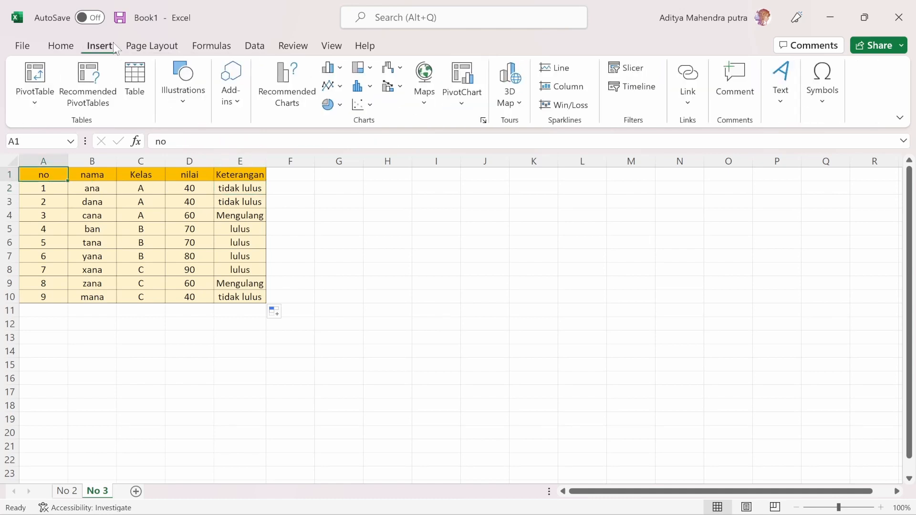
click(151, 44)
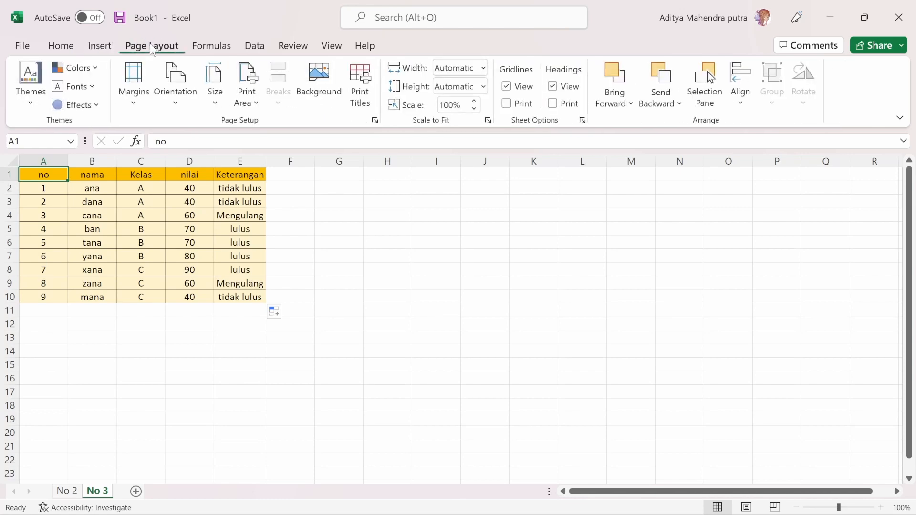
click(210, 46)
click(250, 47)
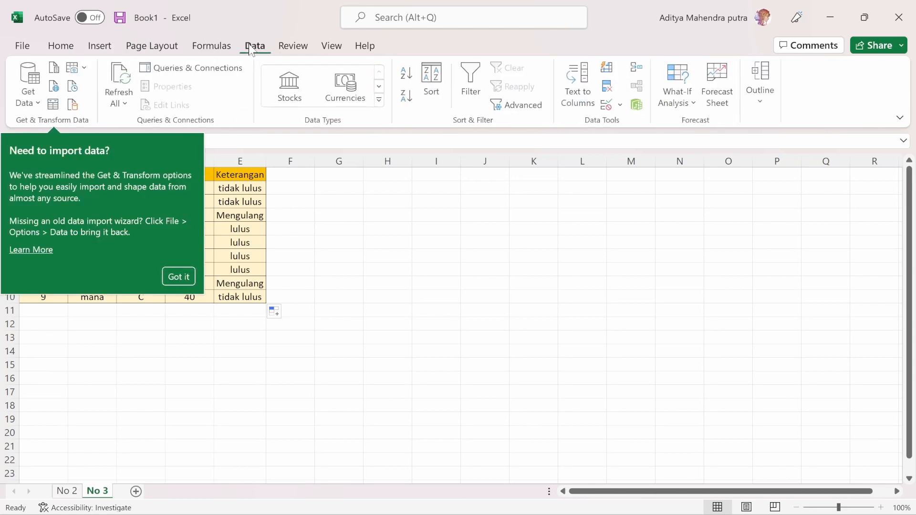
click(177, 275)
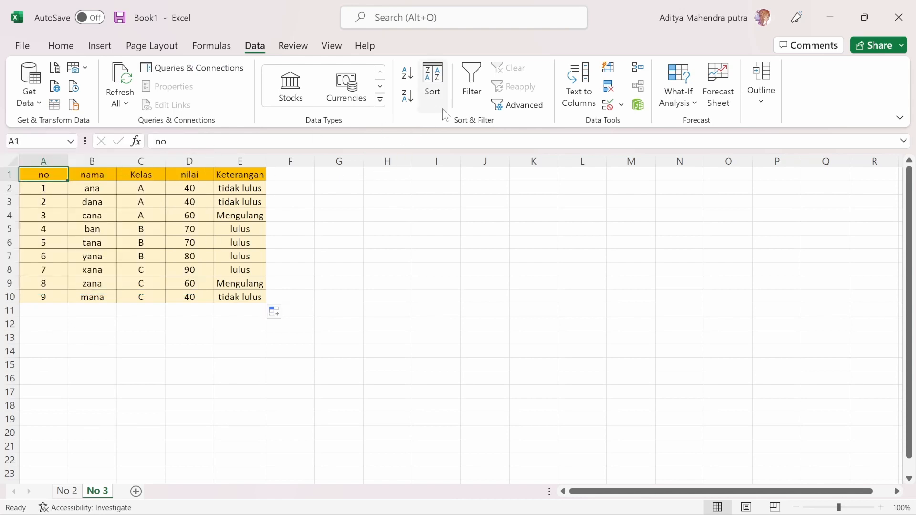
click(472, 88)
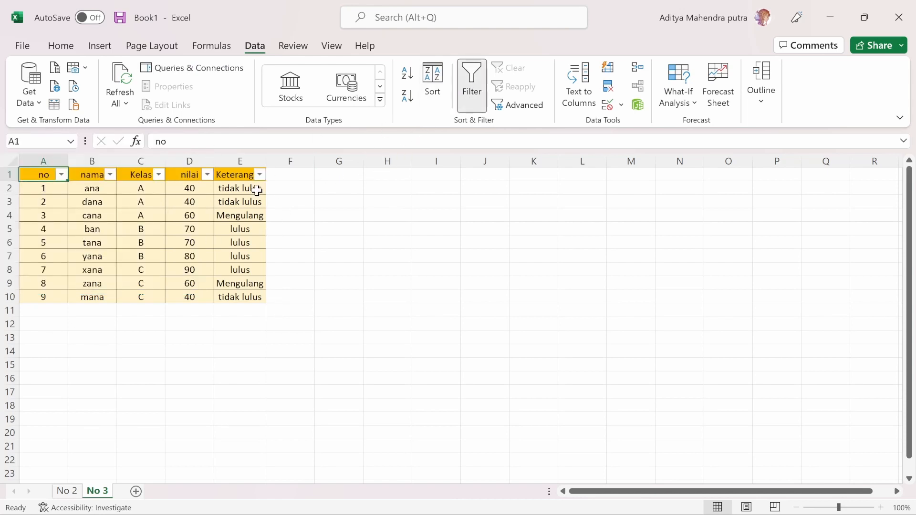
click(61, 174)
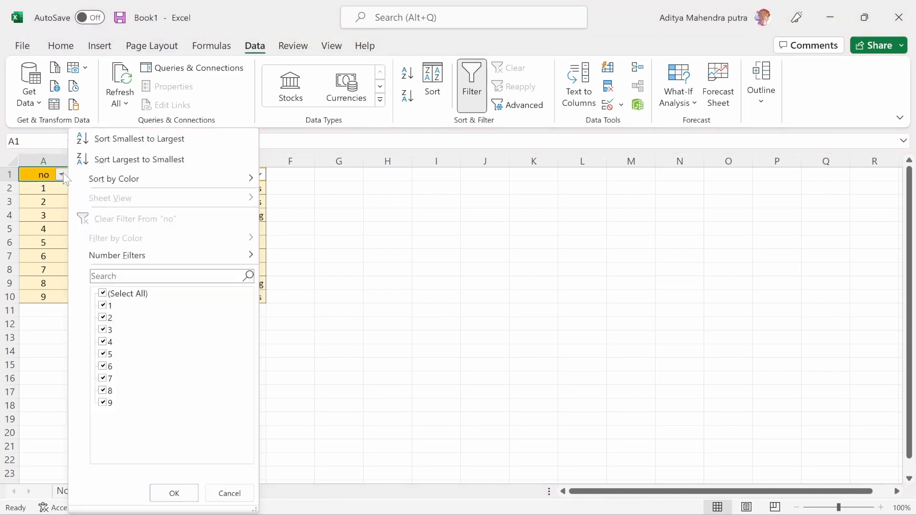
key(Escape)
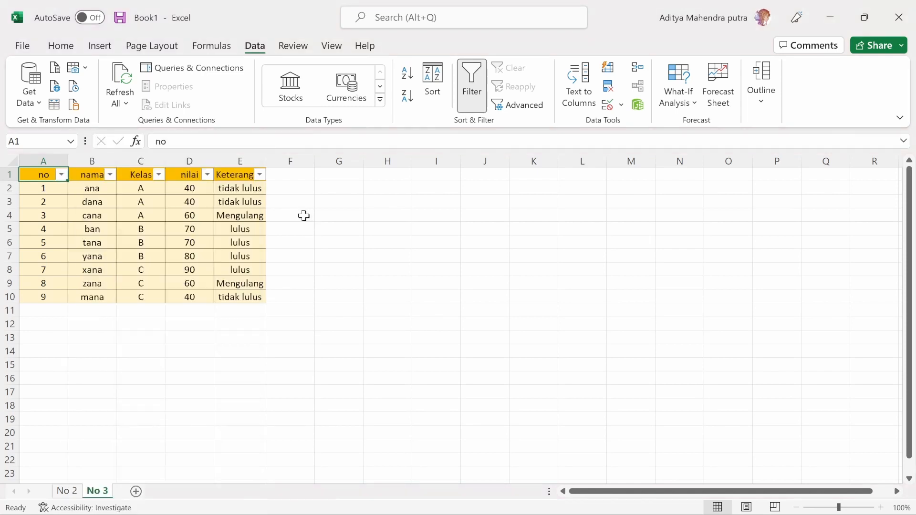
Filter the Keterangan column so that only the value lulus is selected.
click(261, 177)
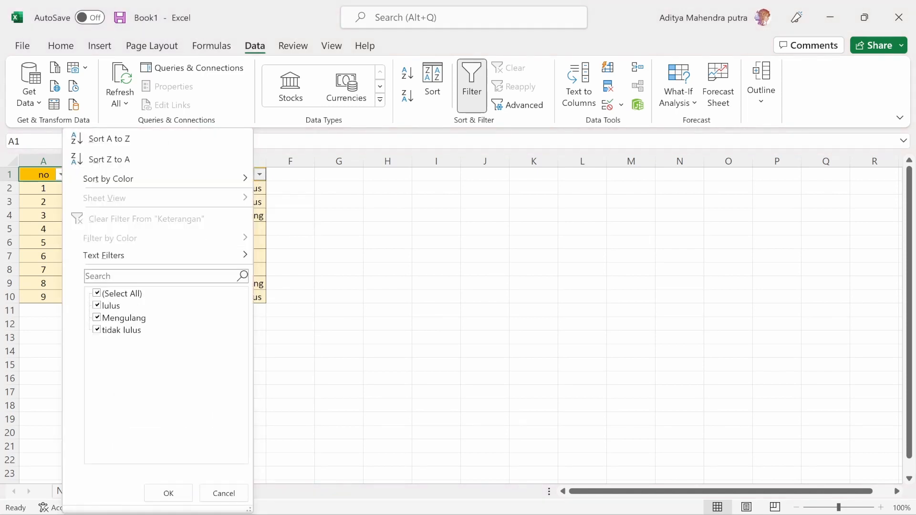
click(97, 293)
click(98, 305)
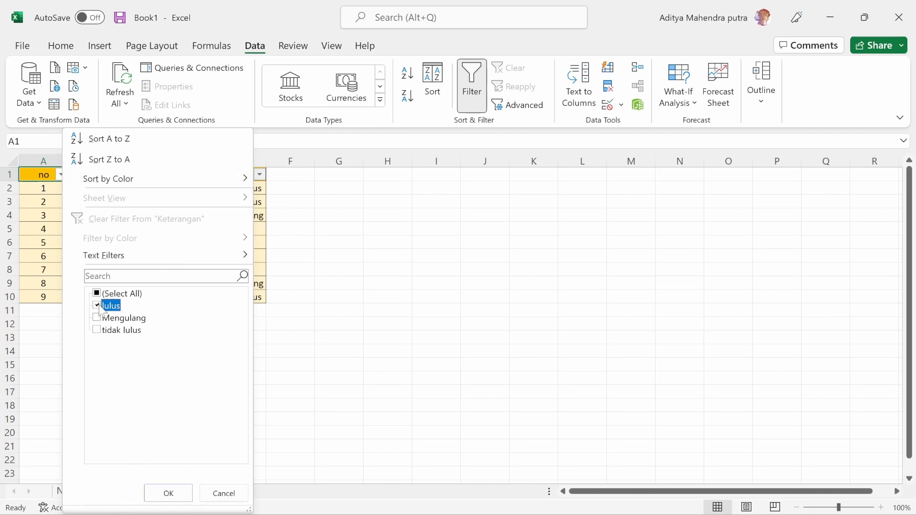
click(171, 493)
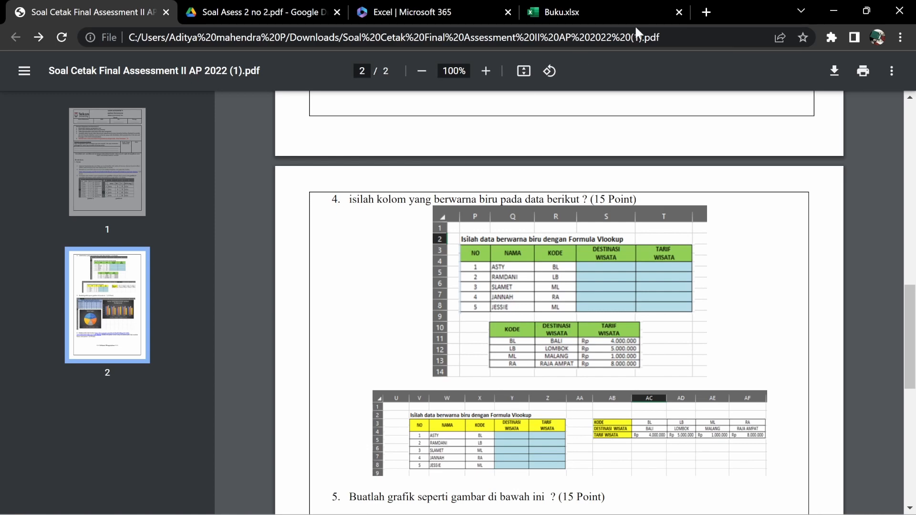
Switch from the question PDF back to Excel and start a VLOOKUP formula in E3 with D3 as the lookup value.
click(833, 11)
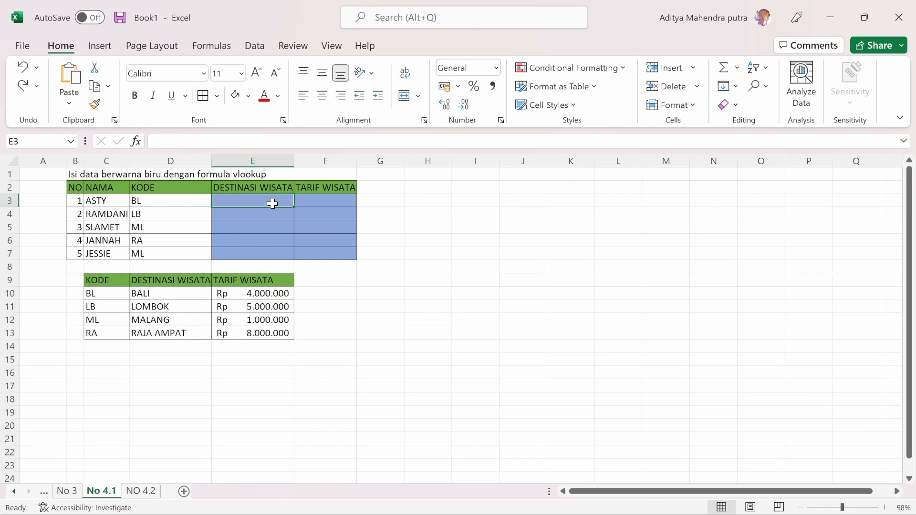
text(=)
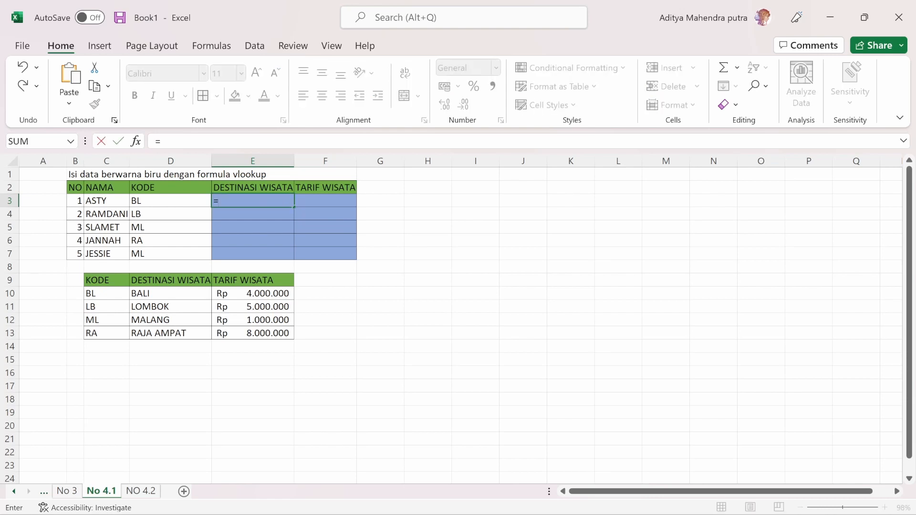
text(v)
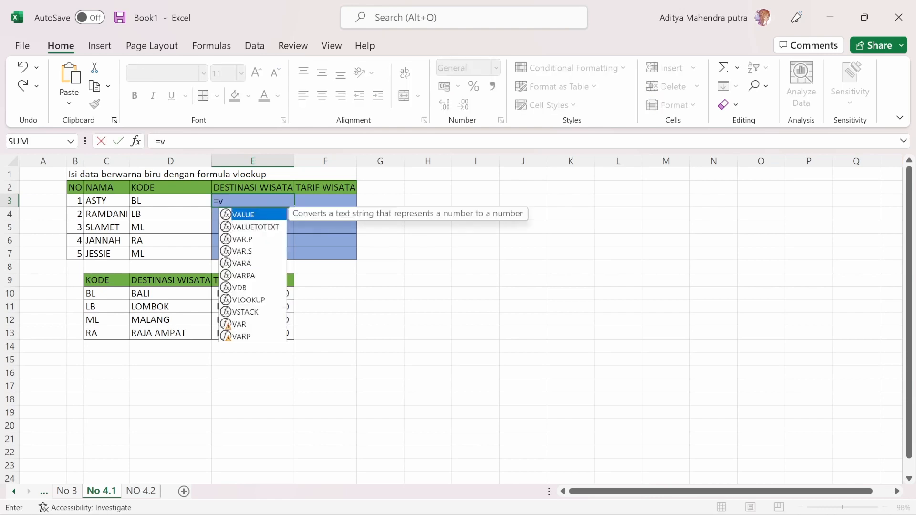
text(lo)
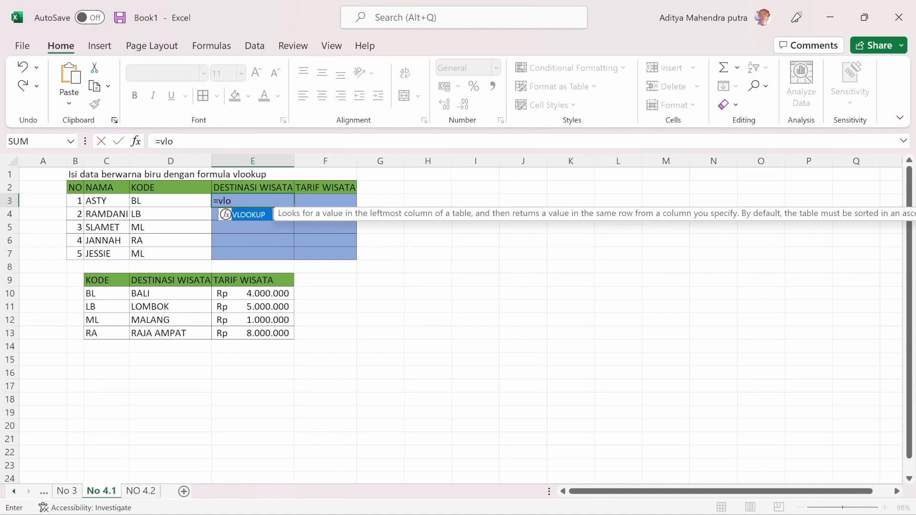
key(Tab)
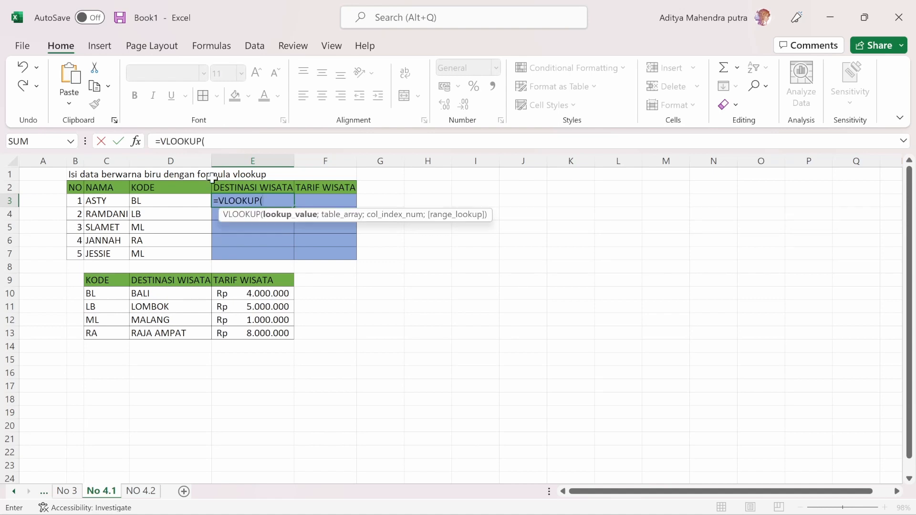
click(173, 197)
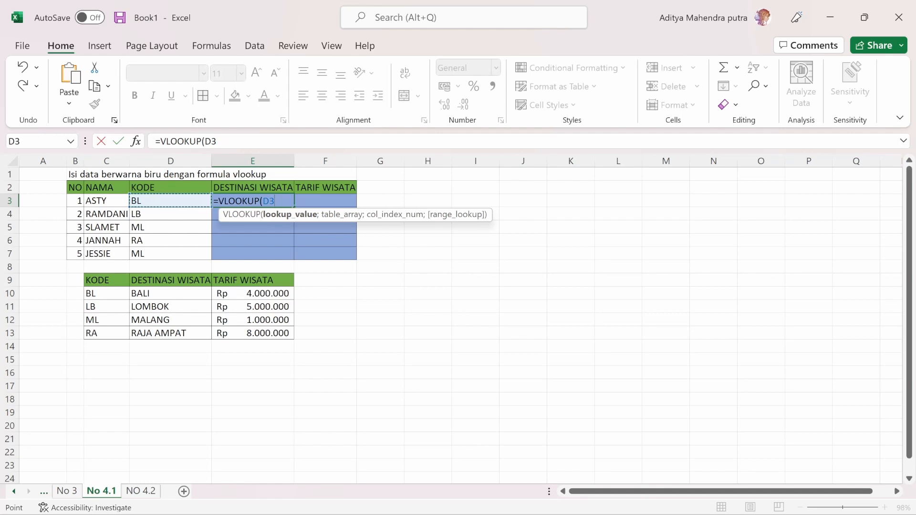
text(;)
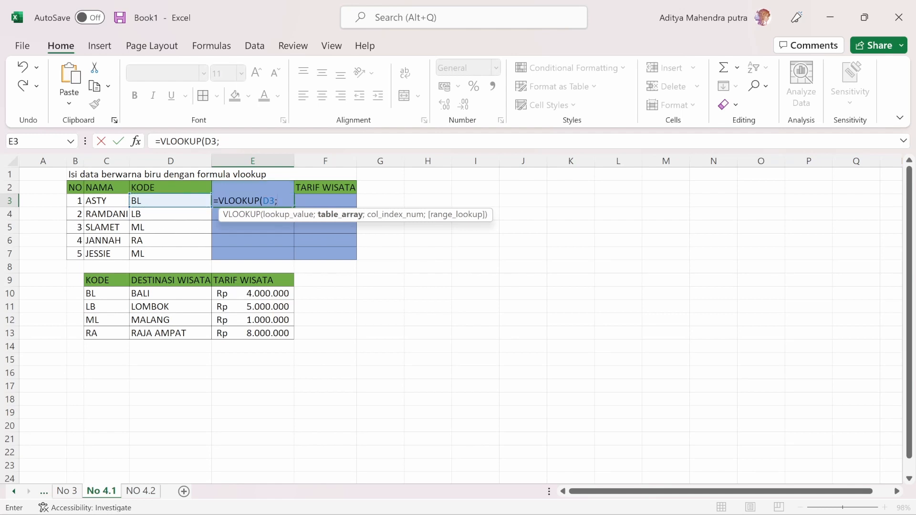
Complete the E3 VLOOKUP with table range C9:E13, column index 2 and FALSE for an exact match, and enter it.
drag(111, 281, 254, 333)
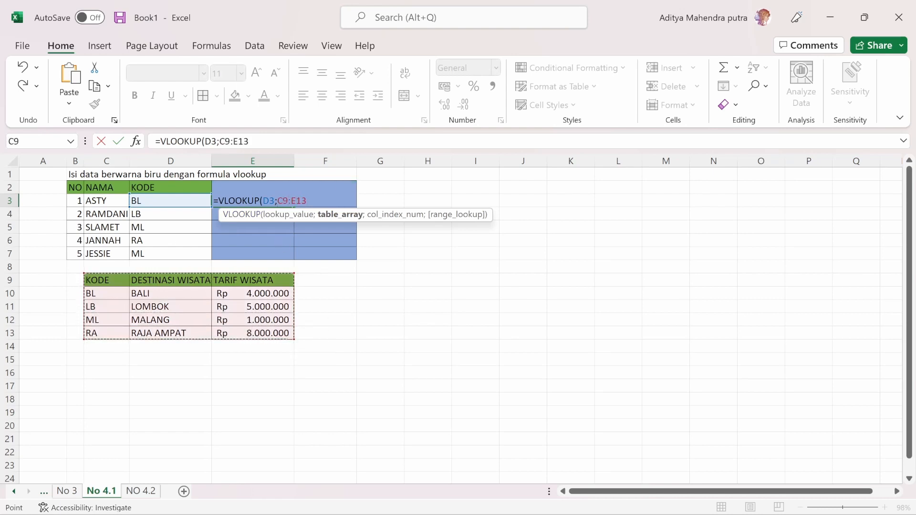
text(;)
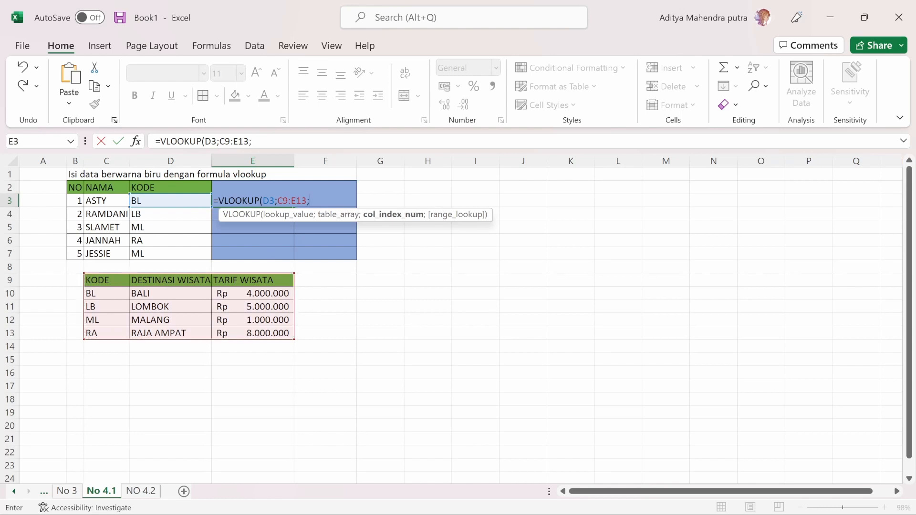
text(2)
text(;)
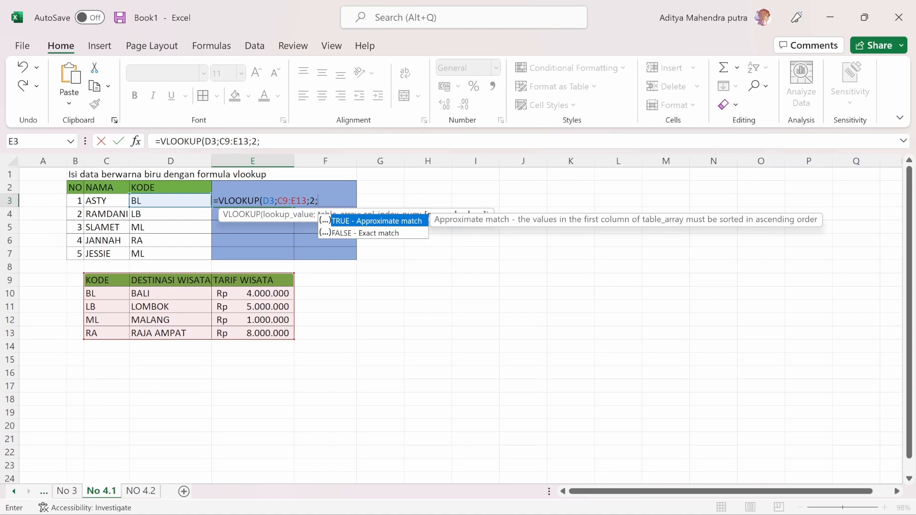
click(358, 232)
double_click(358, 232)
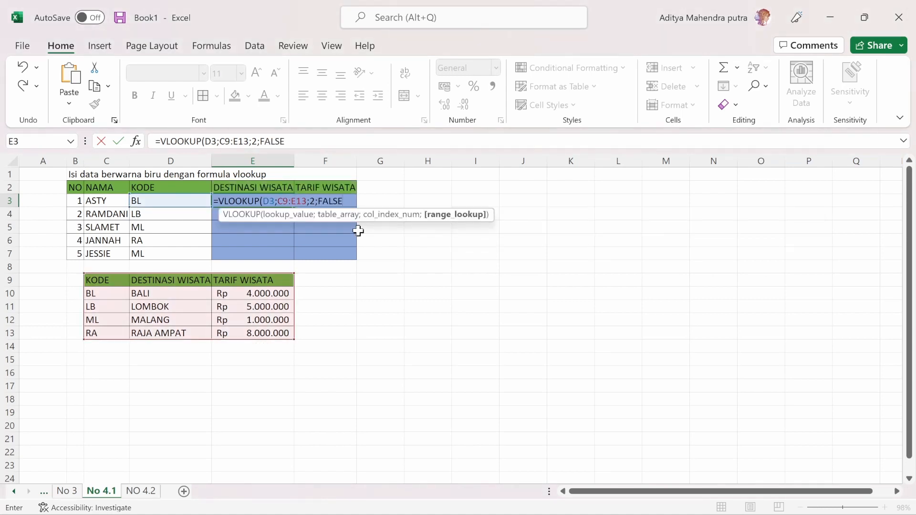
text())
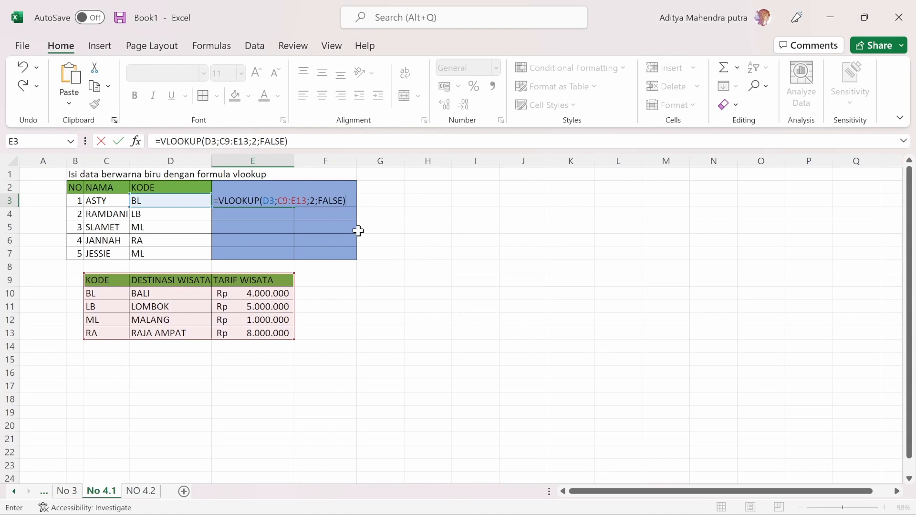
key(Return)
Copy the E3 formula down through E7 and move the table range in E7's formula up to C9:E13.
click(266, 203)
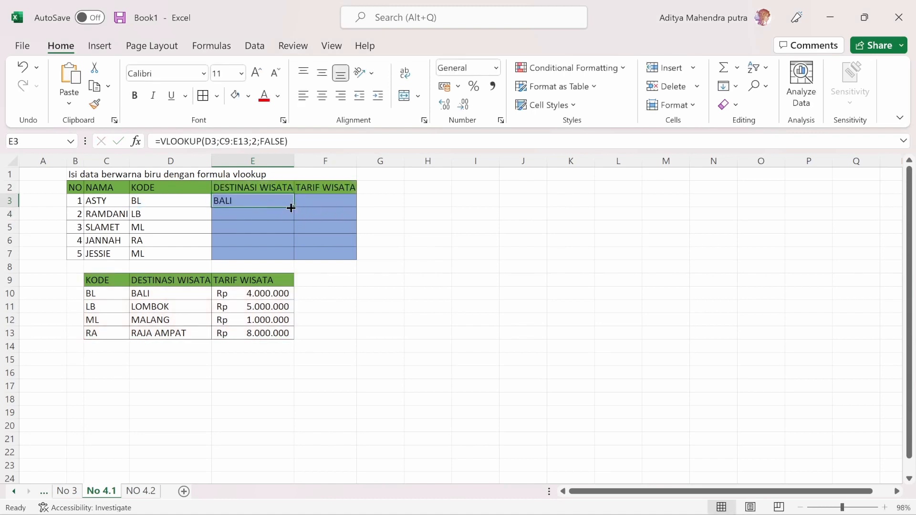
drag(293, 207, 288, 254)
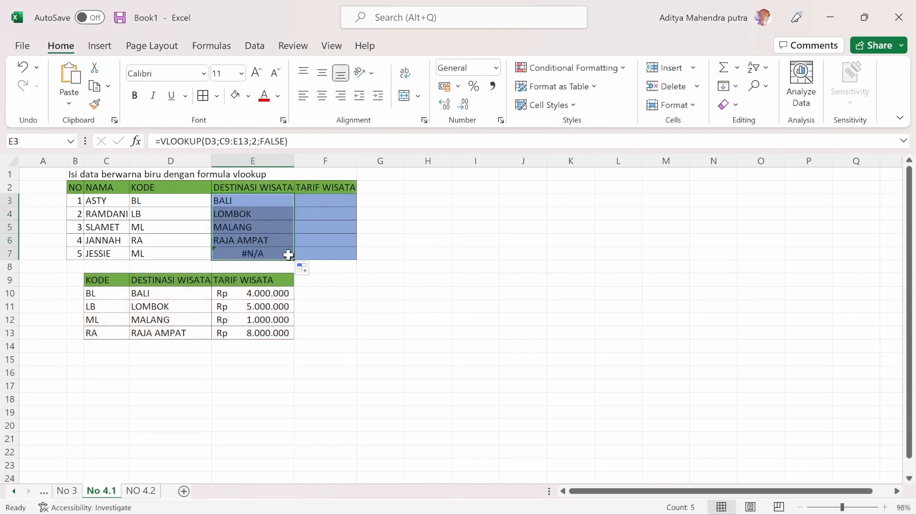
click(288, 255)
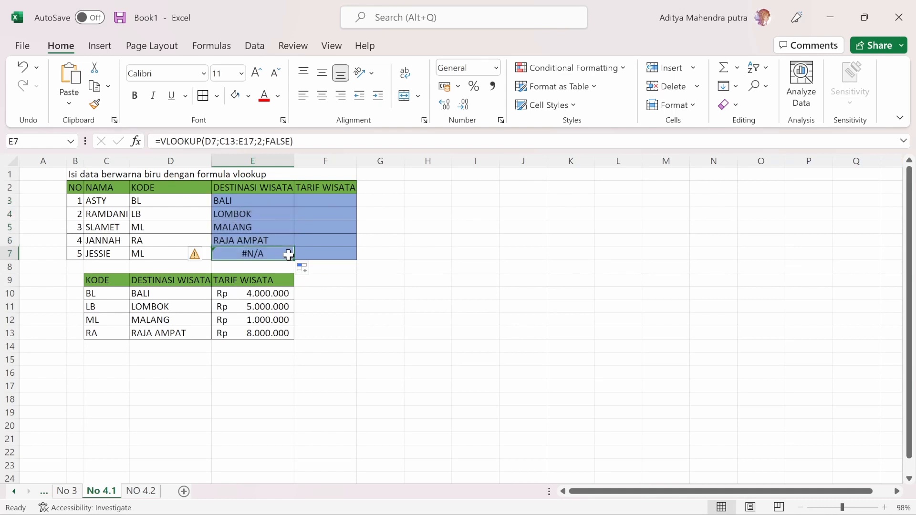
click(276, 143)
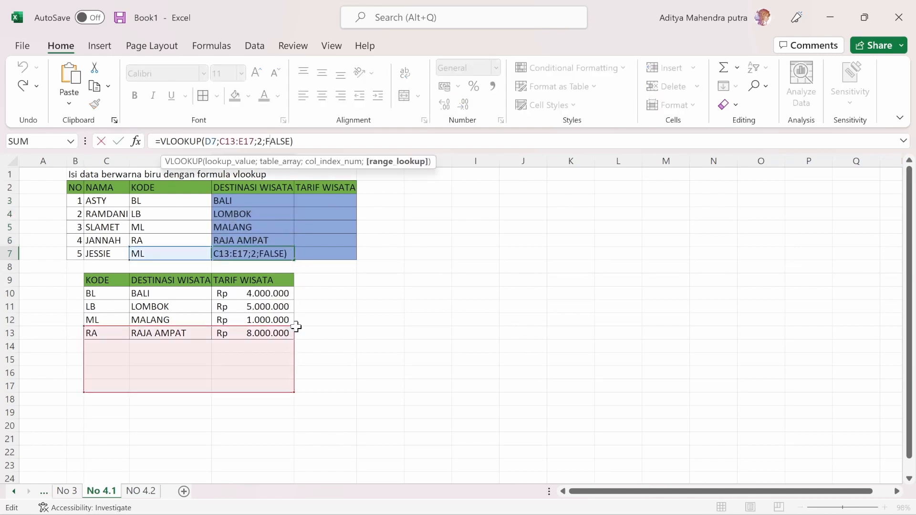
drag(290, 327, 293, 275)
key(Return)
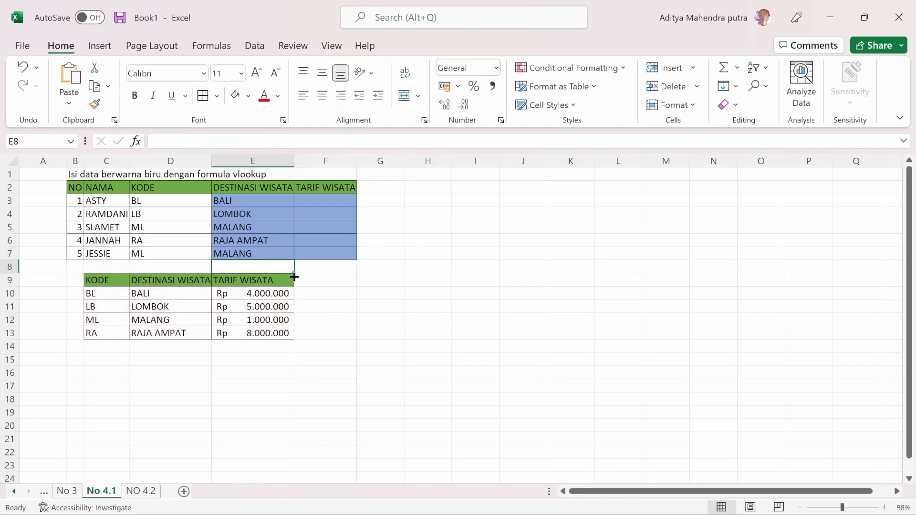
Copy the full text of the VLOOKUP formula in E3.
click(315, 202)
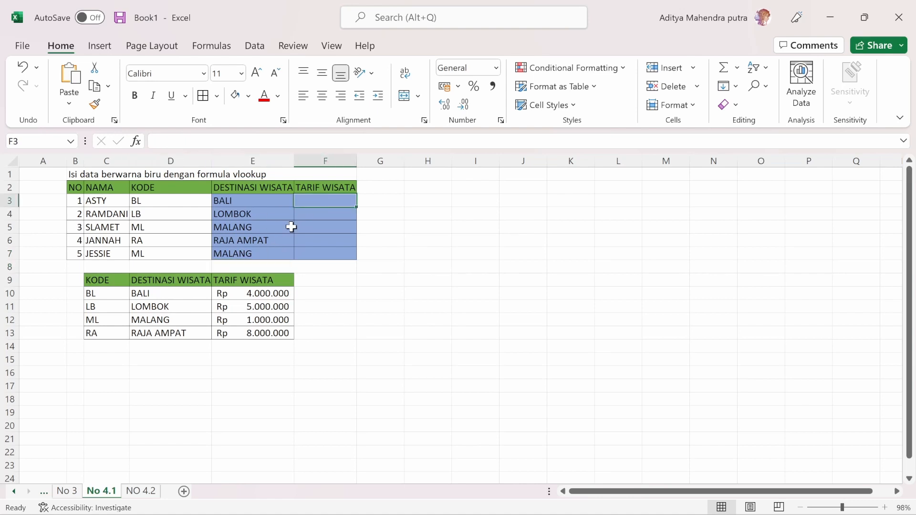
key(F2)
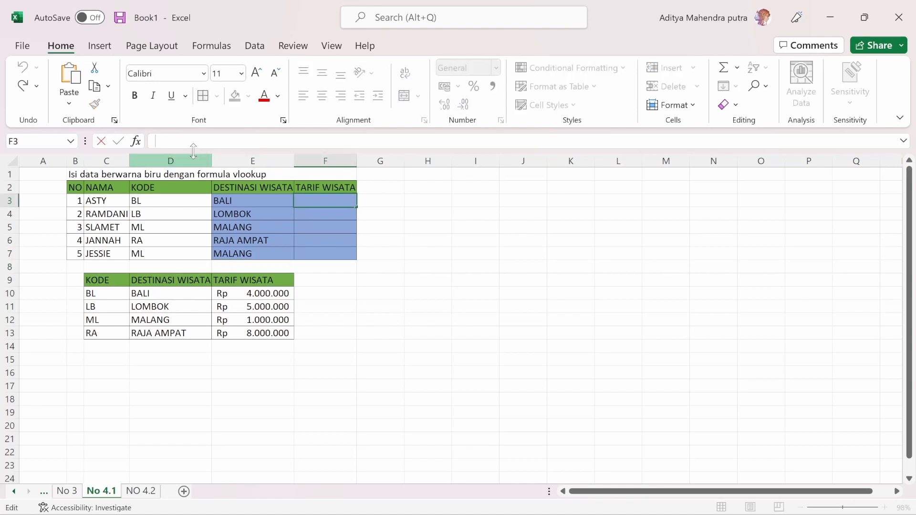
click(239, 201)
drag(156, 141, 289, 141)
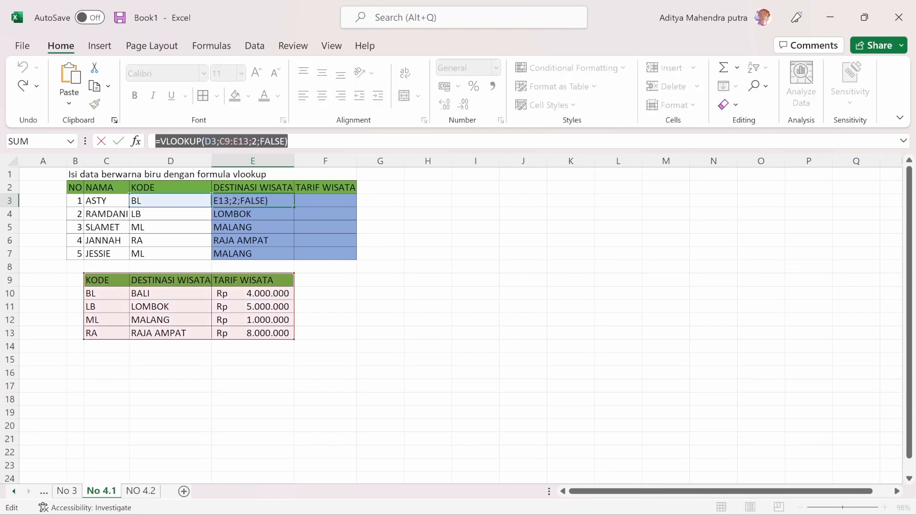
text(=)
click(317, 200)
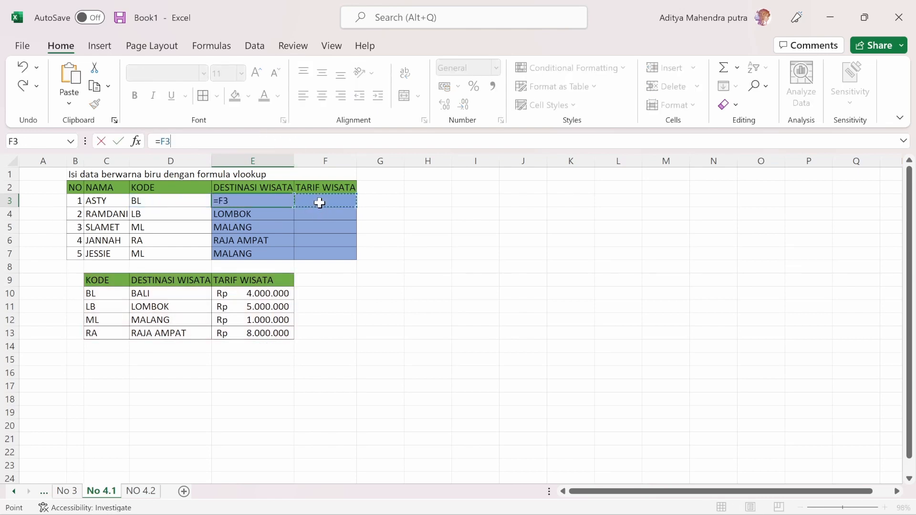
click(312, 219)
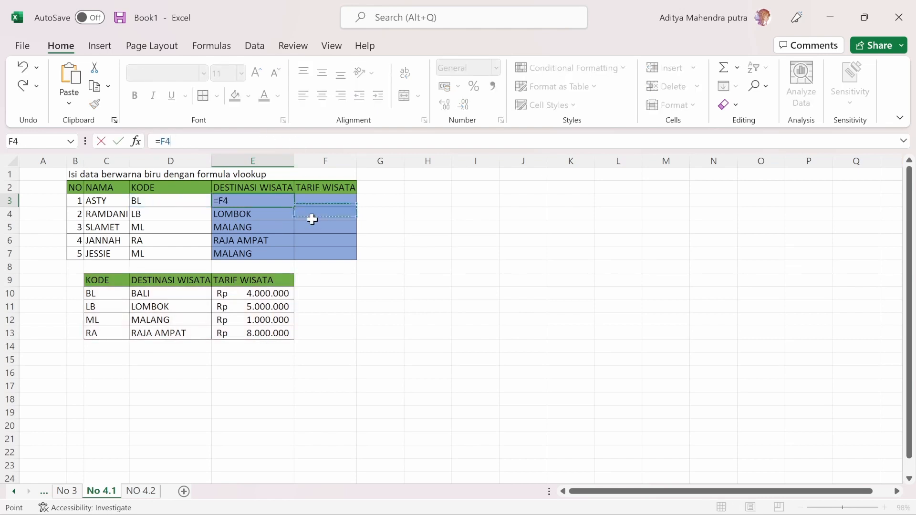
click(118, 141)
key(ctrl+z)
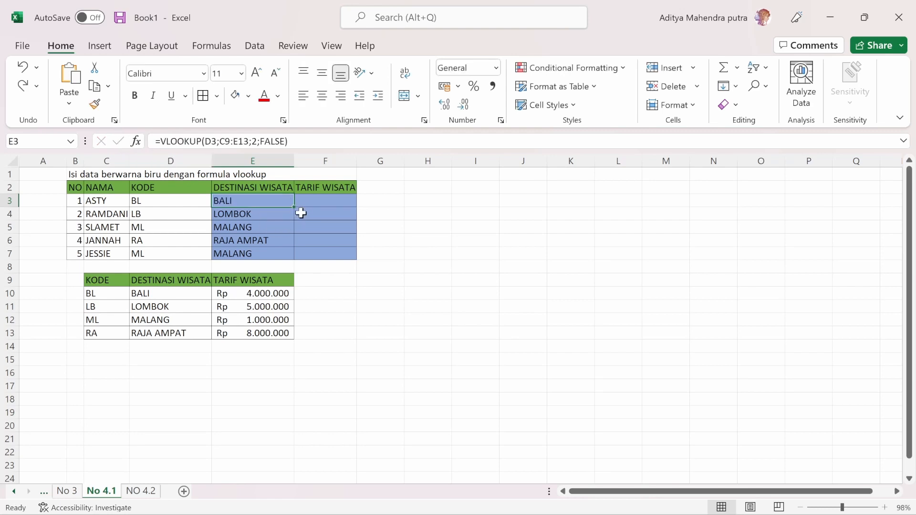
Paste the copied VLOOKUP formula into F3, change its column index to 3 and enter it.
click(325, 200)
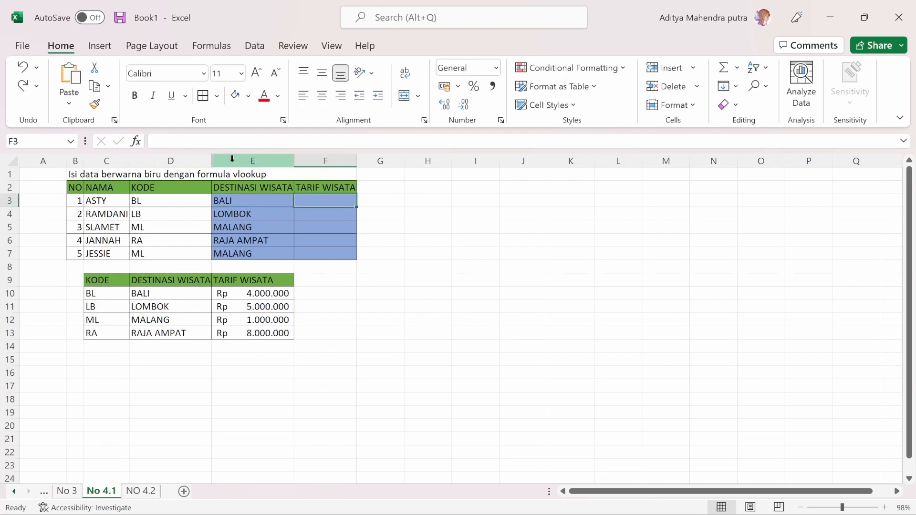
key(F2)
key(ctrl+v)
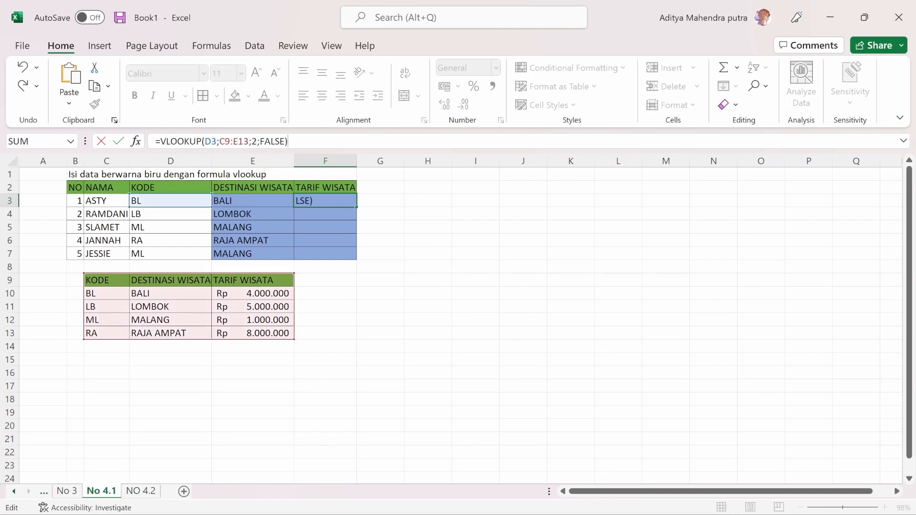
click(257, 141)
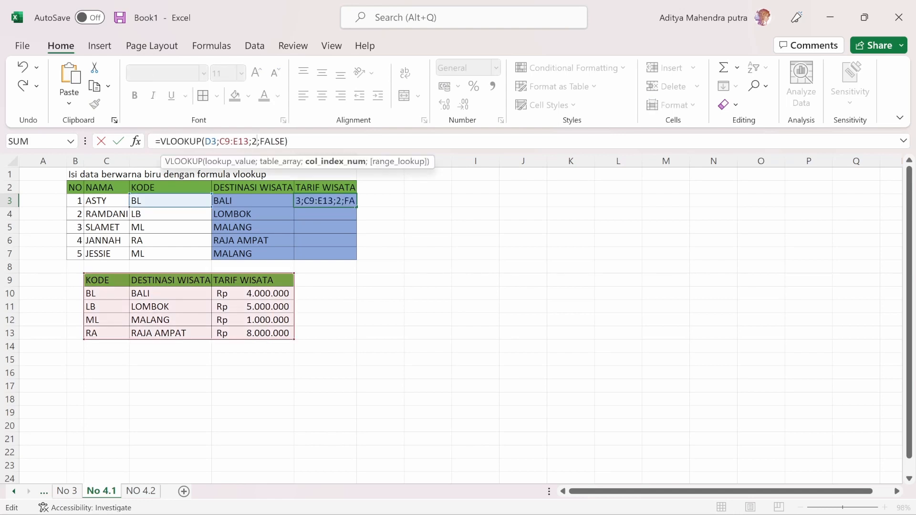
key(BackSpace)
text(3)
key(Return)
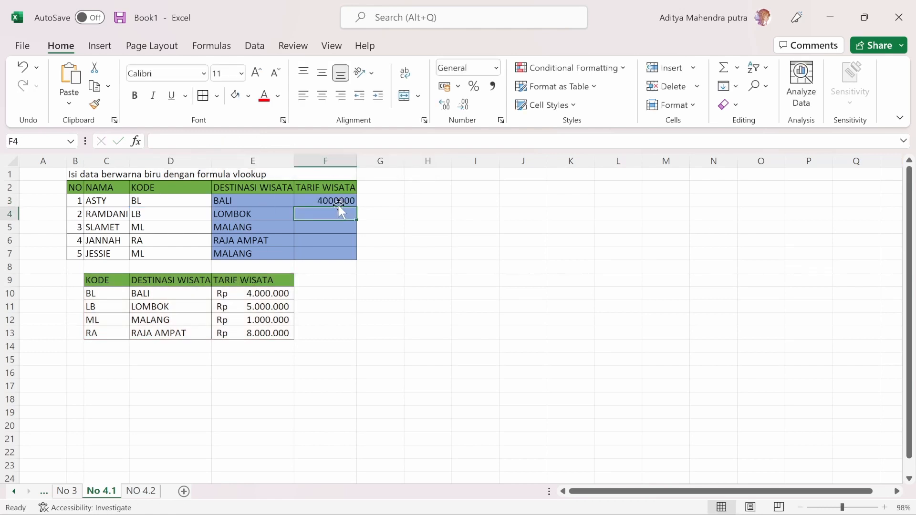
Copy the F3 formula down through F7 and extend the table range in F7's formula to C9:E17.
click(338, 203)
drag(356, 207, 347, 256)
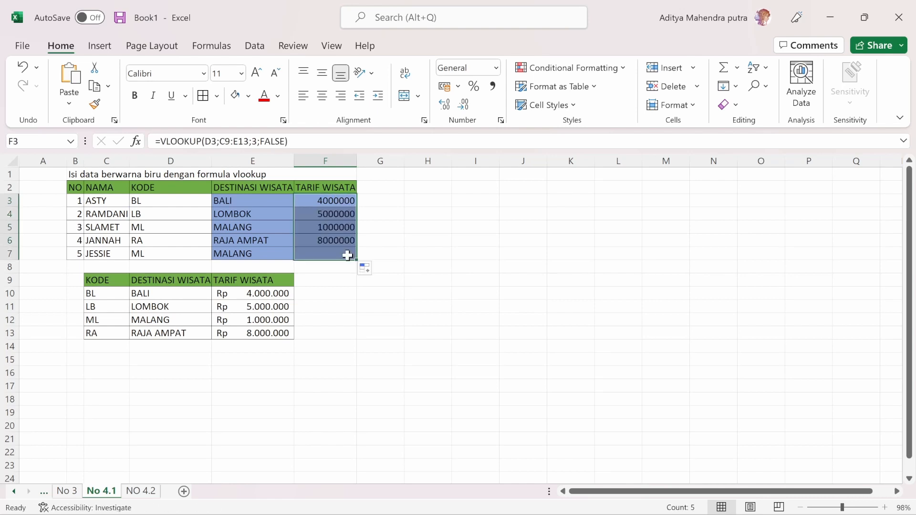
click(318, 252)
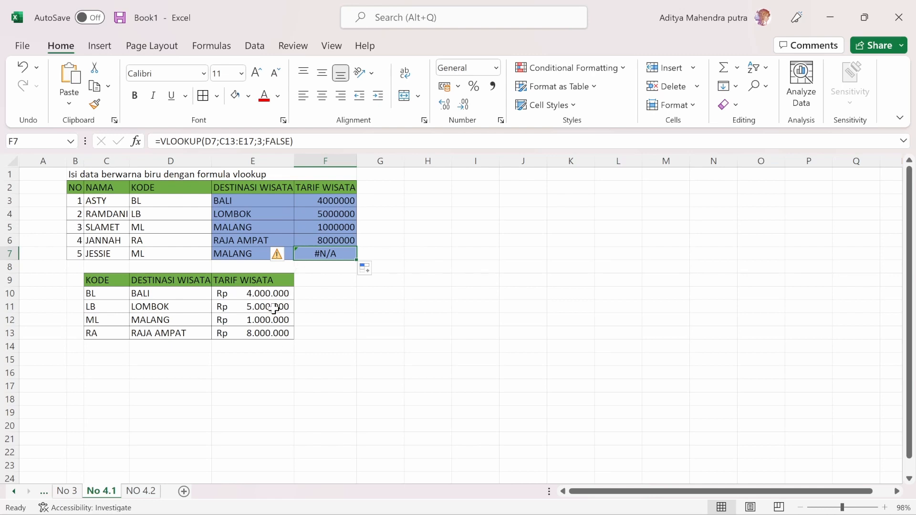
key(F2)
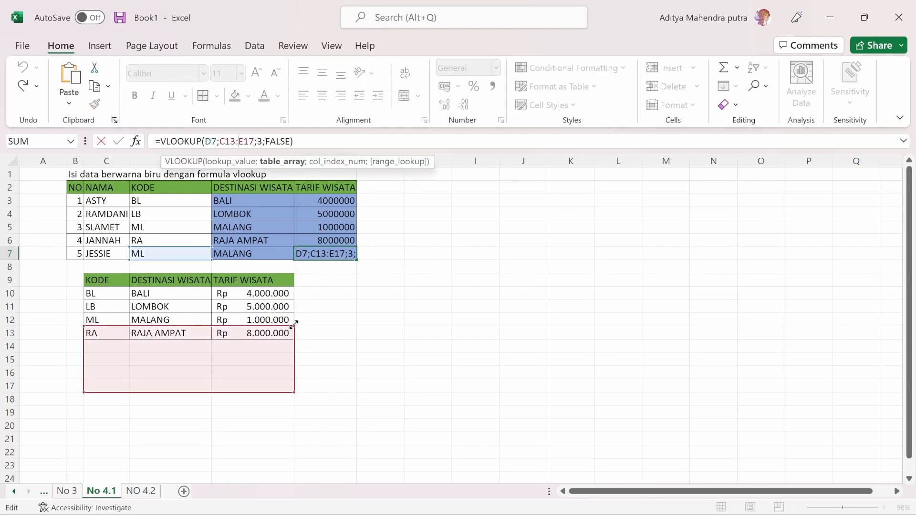
drag(294, 324, 288, 280)
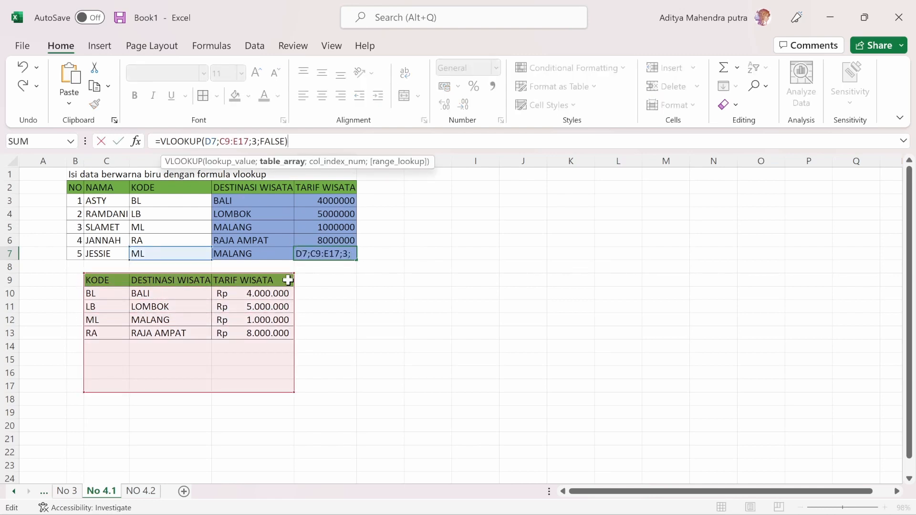
key(Return)
Format the tariffs in F3:F7 as Accounting with the Rp symbol and 0 decimal places.
click(305, 203)
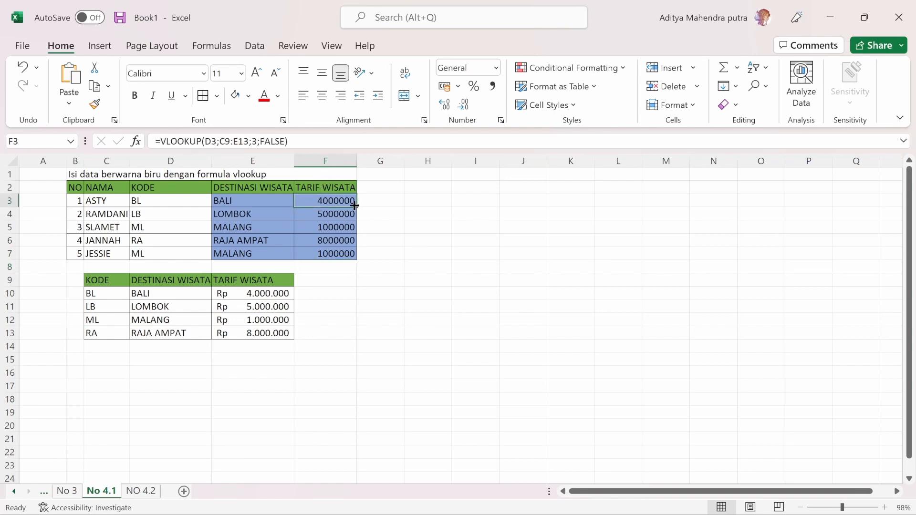
drag(354, 205, 353, 254)
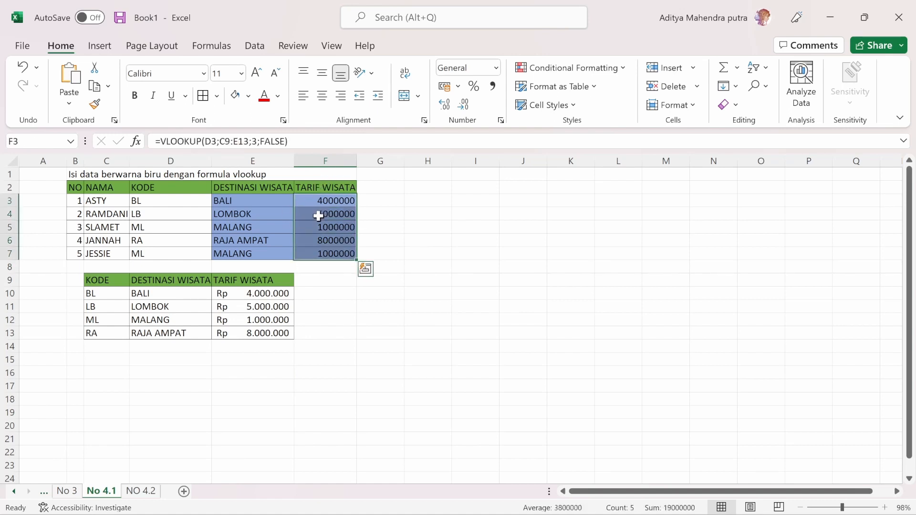
right_click(323, 221)
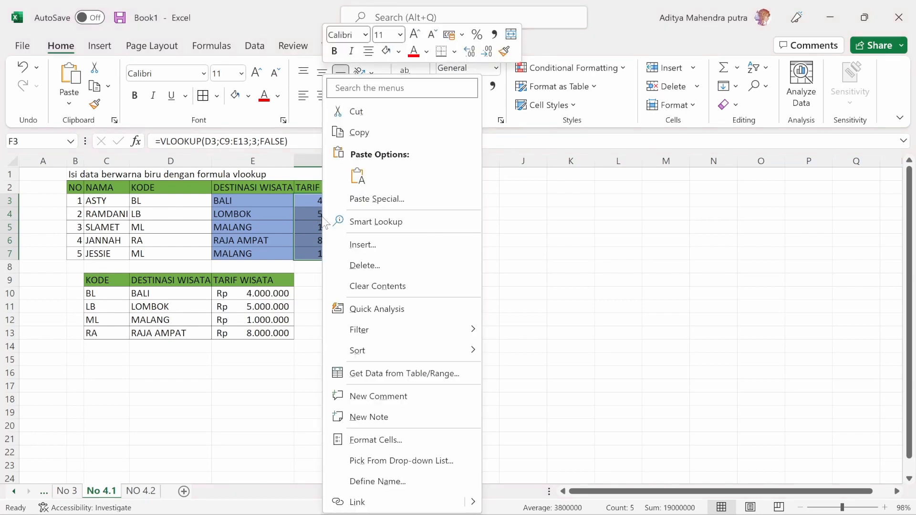
mouse_move(391, 350)
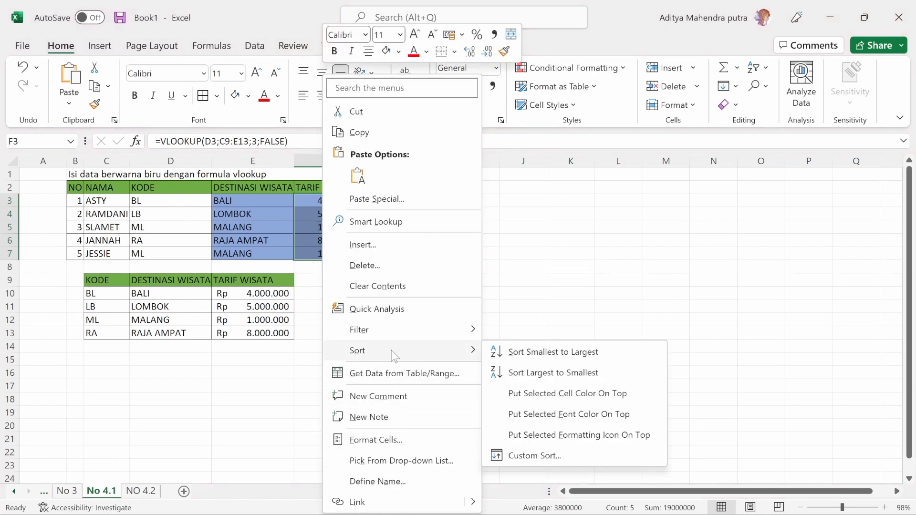
click(388, 439)
click(258, 220)
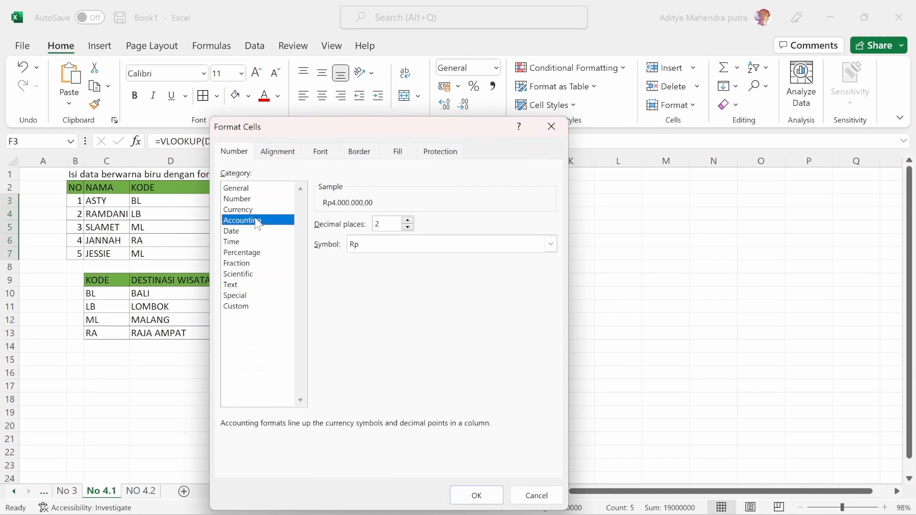
click(408, 227)
click(407, 228)
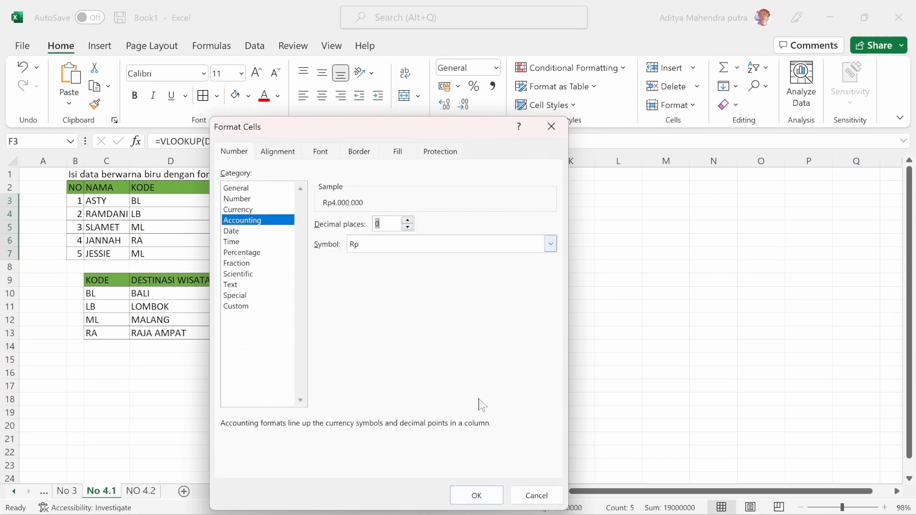
click(477, 496)
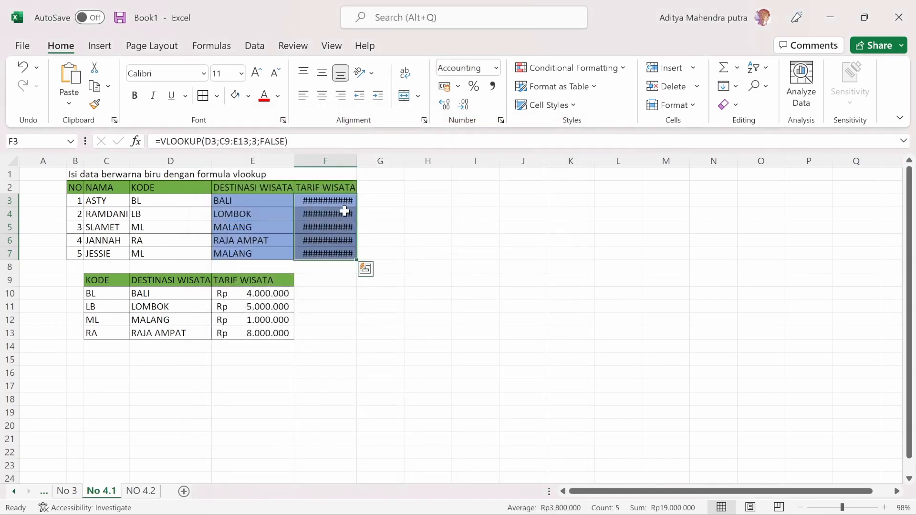
Auto-fit the width of column F to its tariff values.
right_click(332, 203)
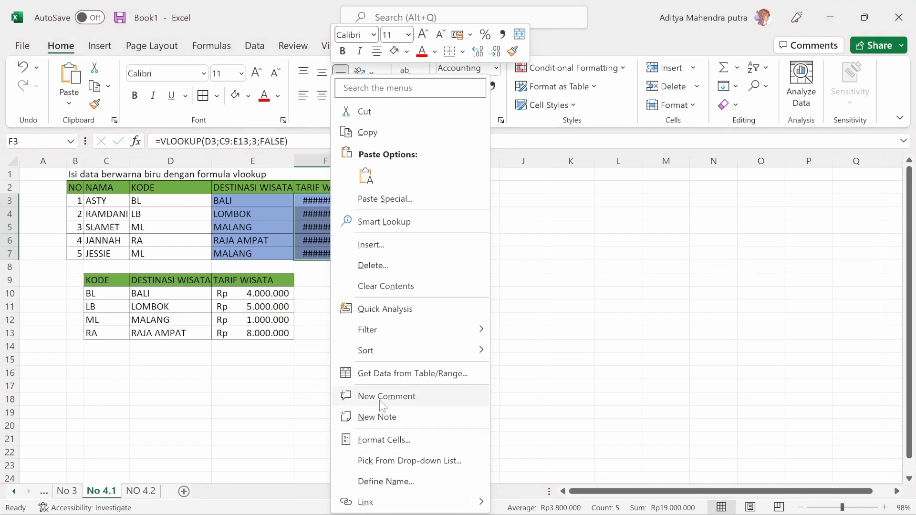
click(302, 311)
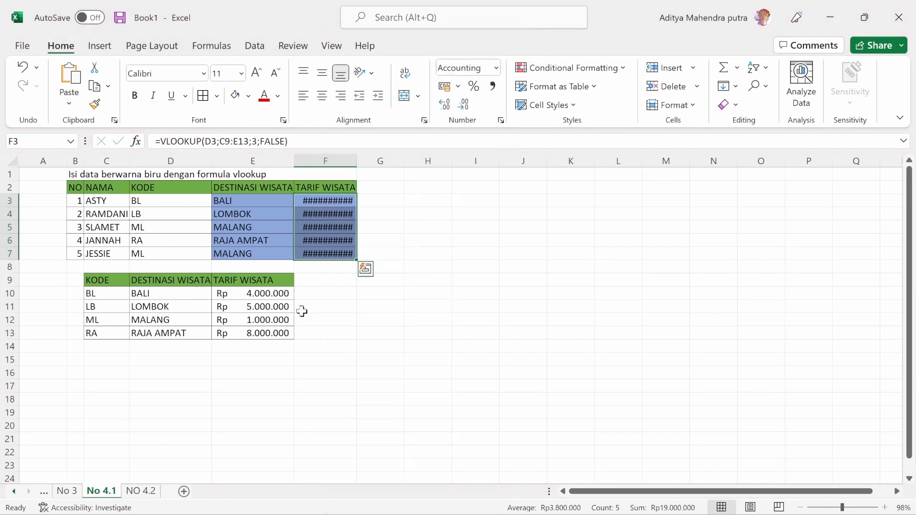
double_click(357, 161)
click(356, 358)
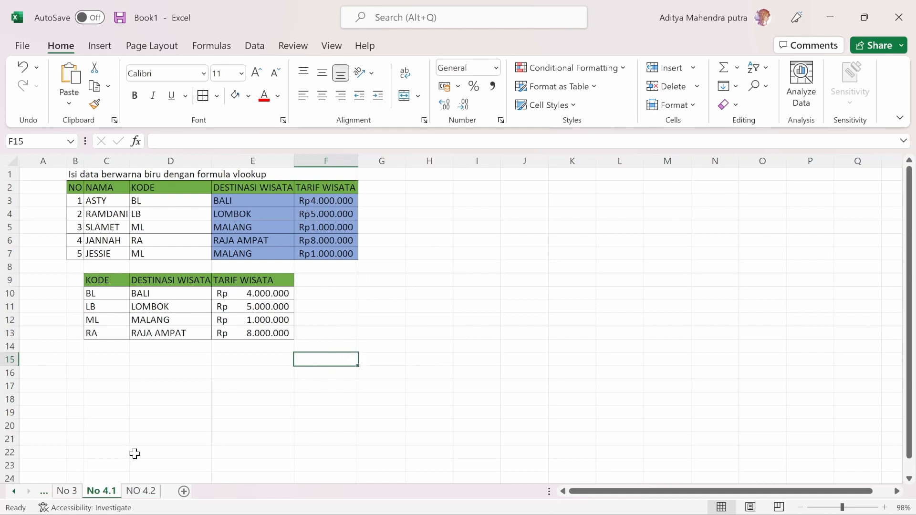
Open the NO 4.2 sheet and start an HLOOKUP formula in E3 with D3 as the lookup value.
click(153, 494)
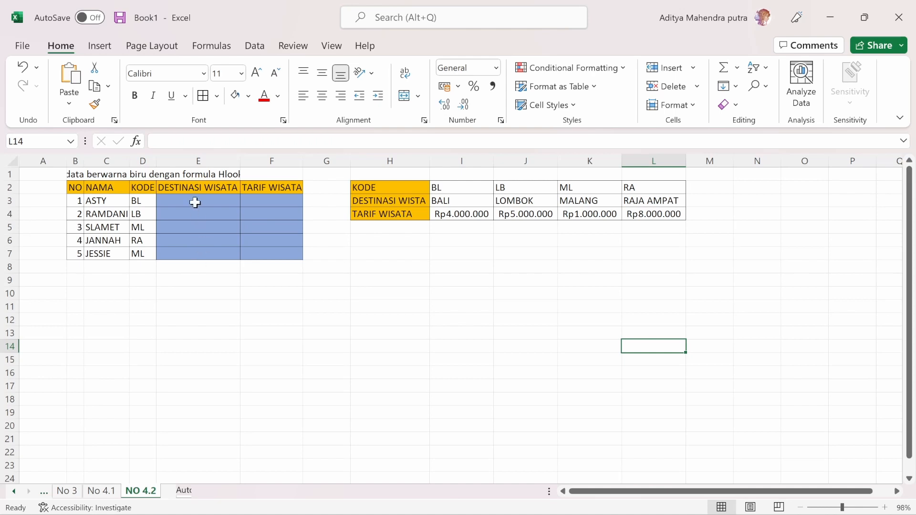
click(195, 203)
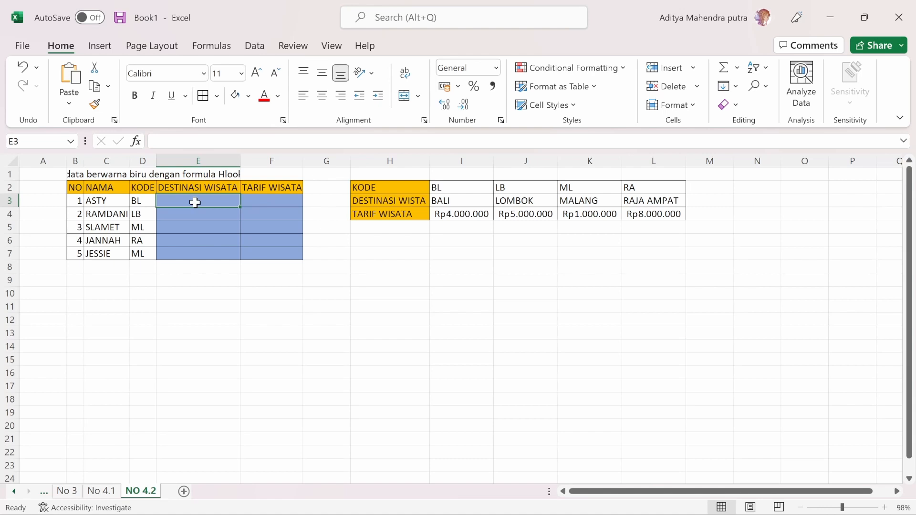
text(=)
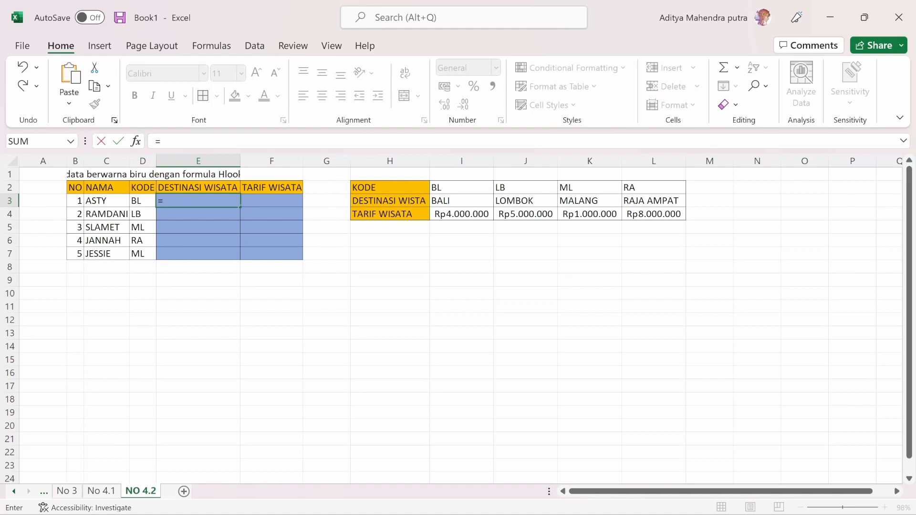
text(h)
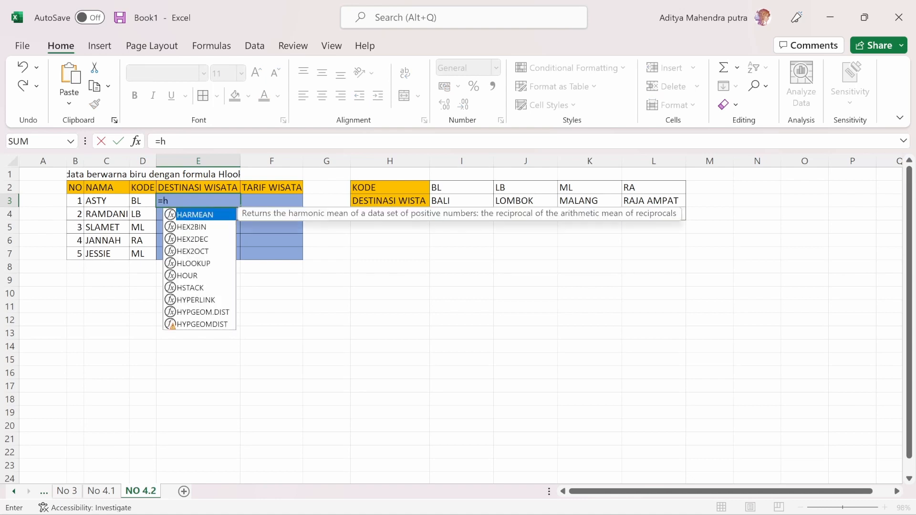
text(look)
key(Tab)
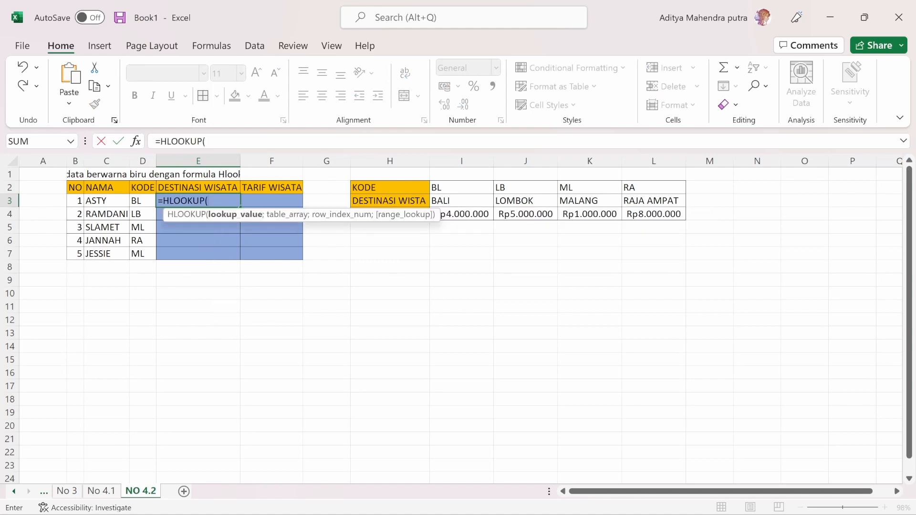
click(136, 200)
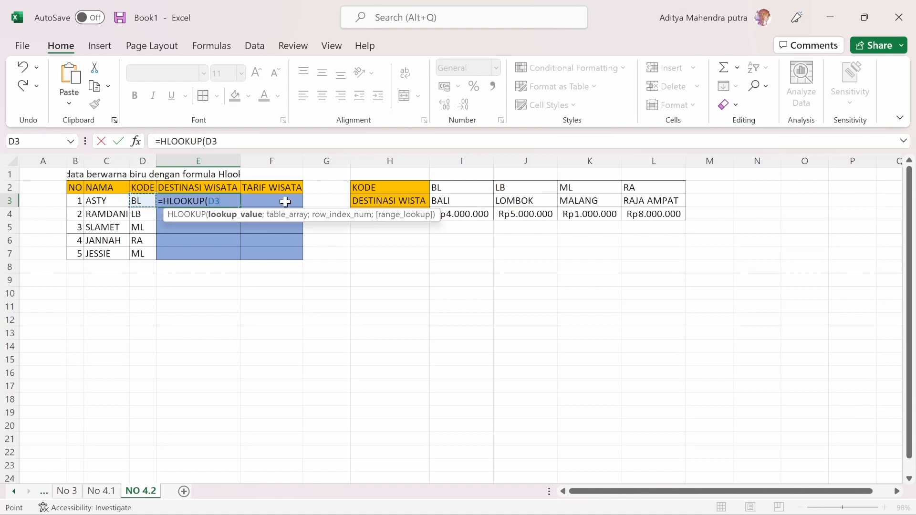
Complete the HLOOKUP formula in E3 with table range H2:L4, row index 2 and exact match FALSE.
text(;)
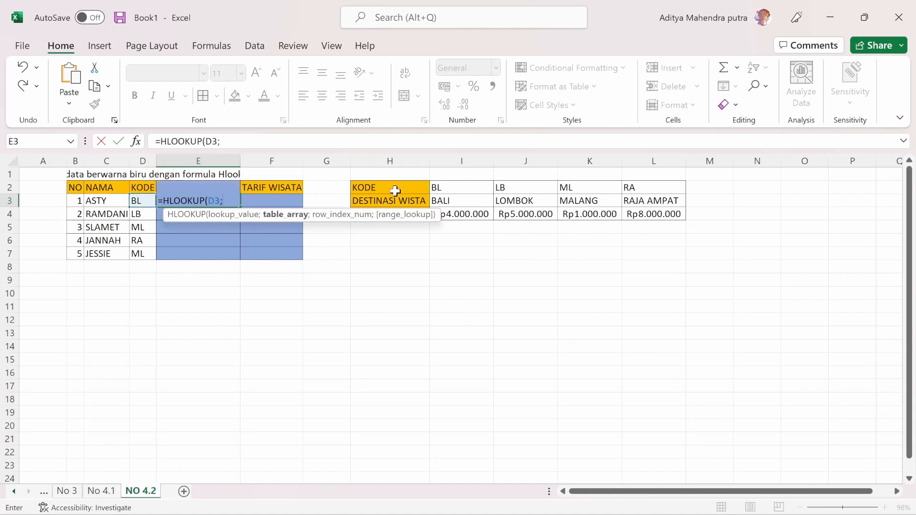
drag(372, 187, 644, 210)
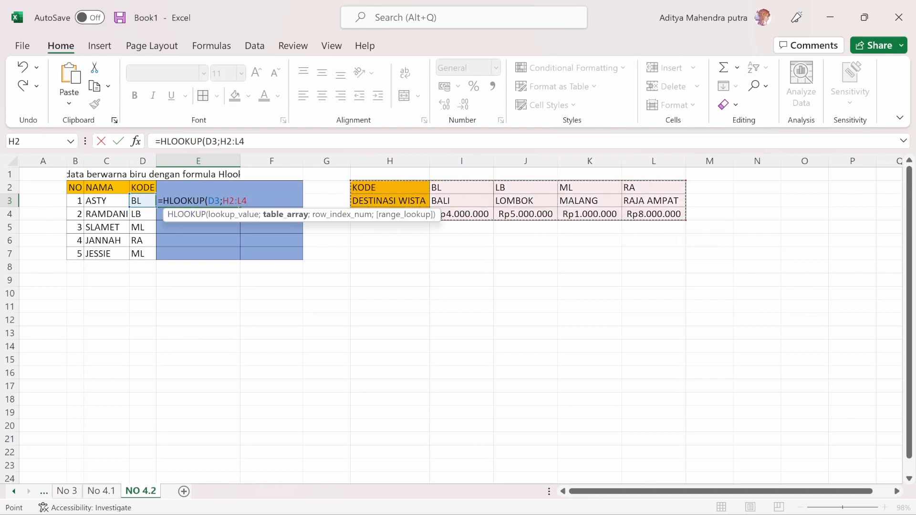
text(;2)
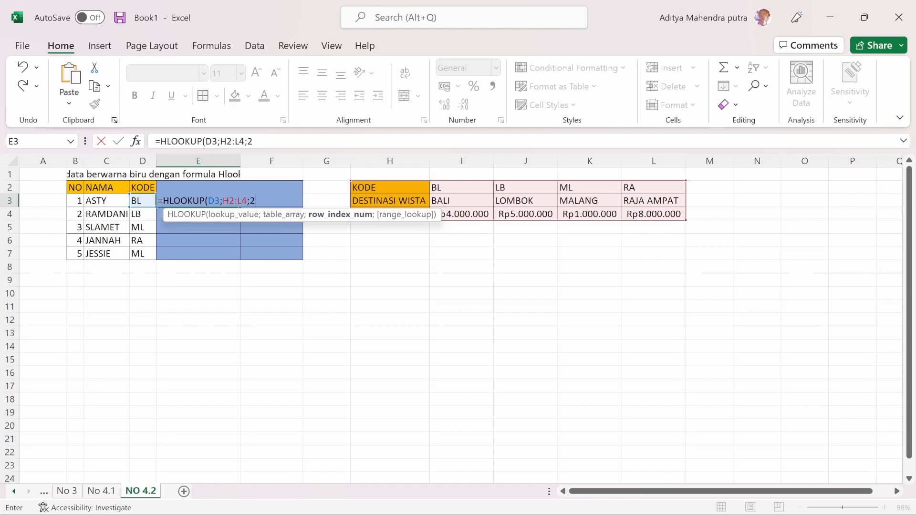
text(;)
double_click(291, 232)
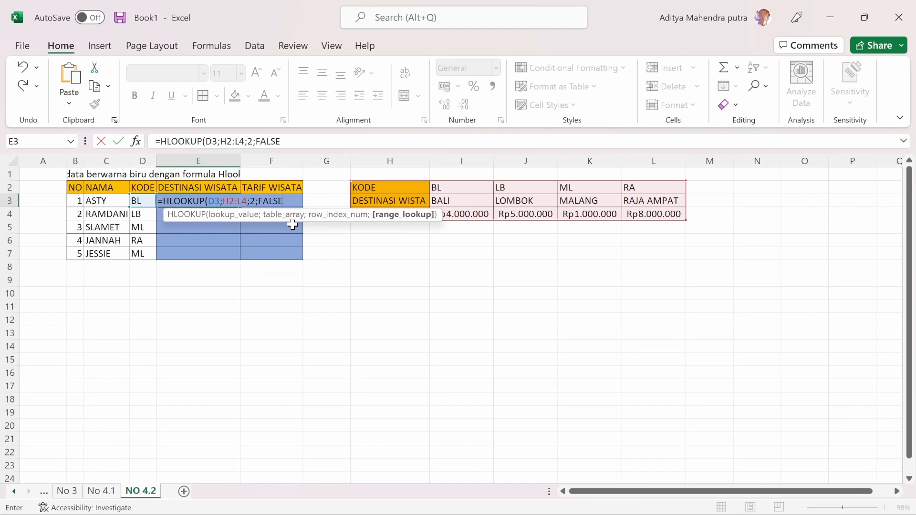
text(0)
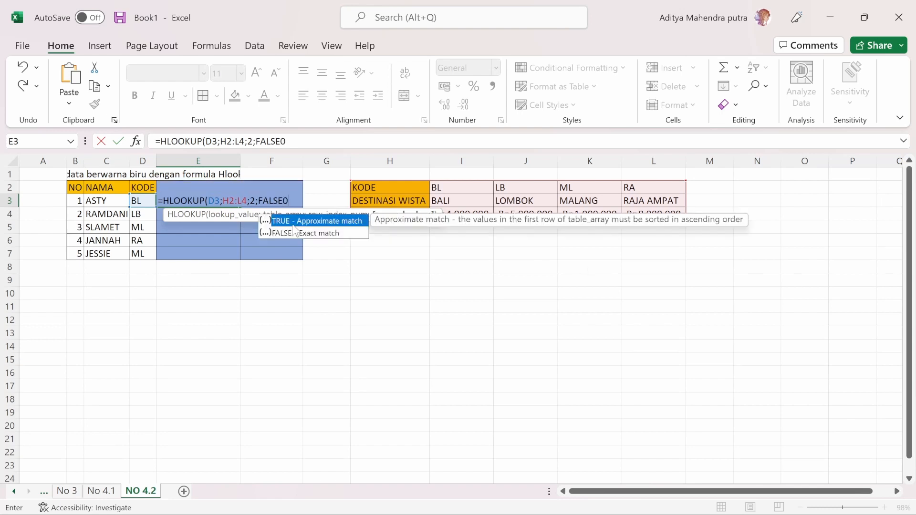
key(BackSpace)
key(Caps_Lock)
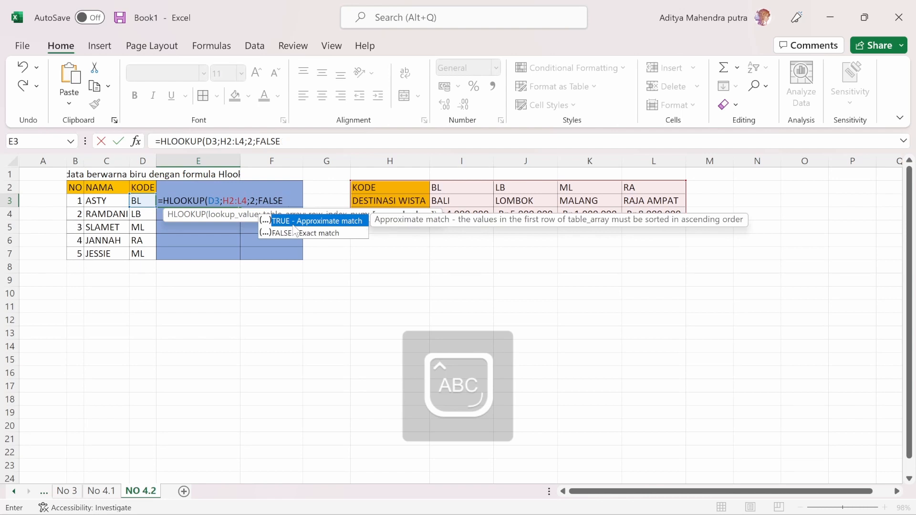
text())
key(Return)
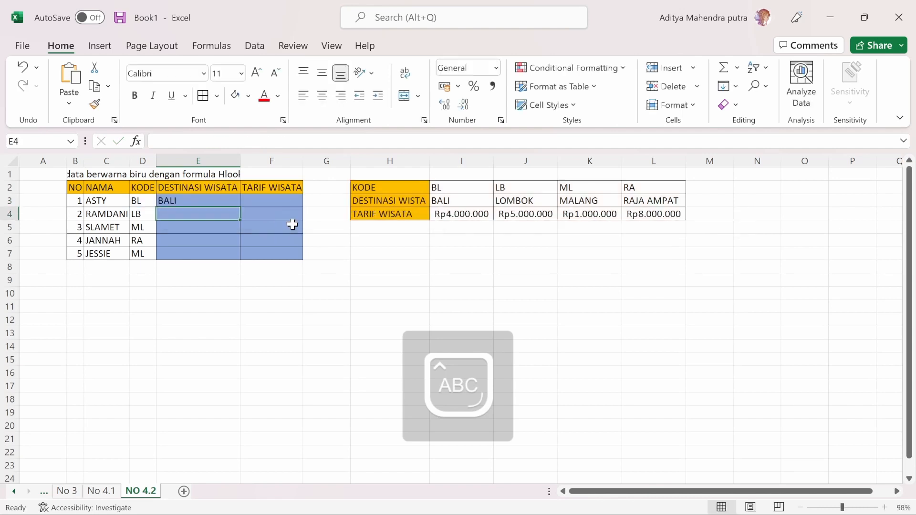
Copy the E3 formula down through E7 and correct the table range in E4's formula to H2:L4.
click(219, 198)
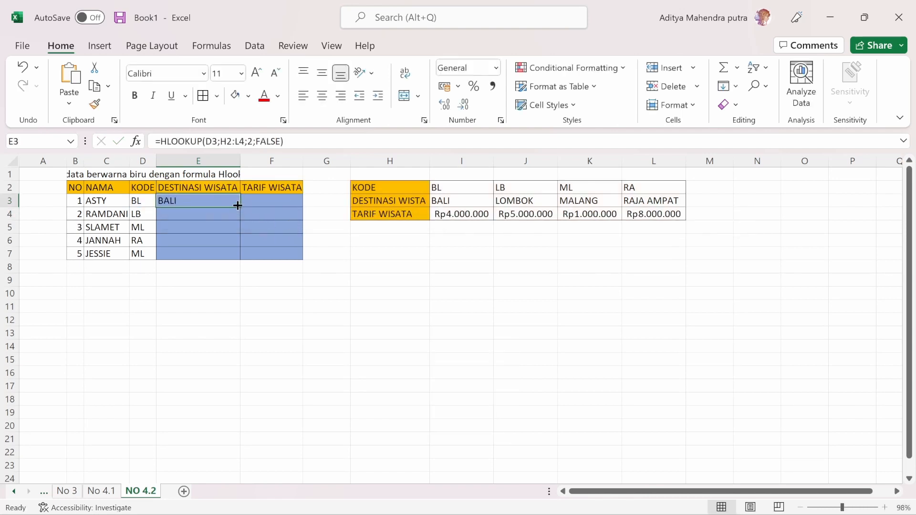
drag(240, 207, 239, 258)
click(173, 216)
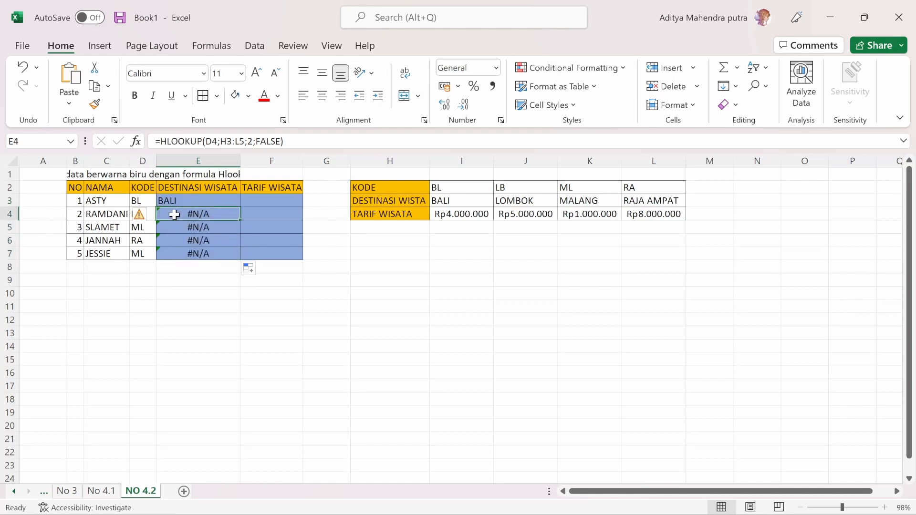
double_click(173, 216)
click(261, 305)
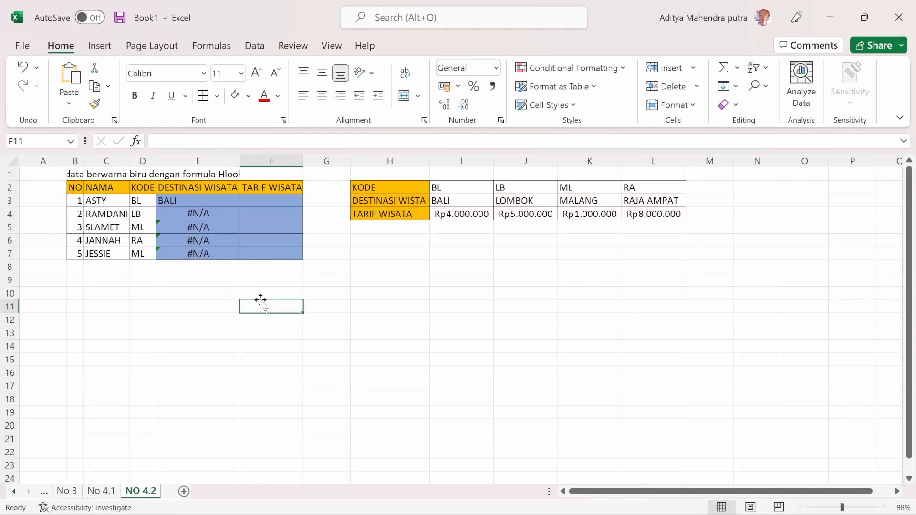
click(216, 213)
click(290, 142)
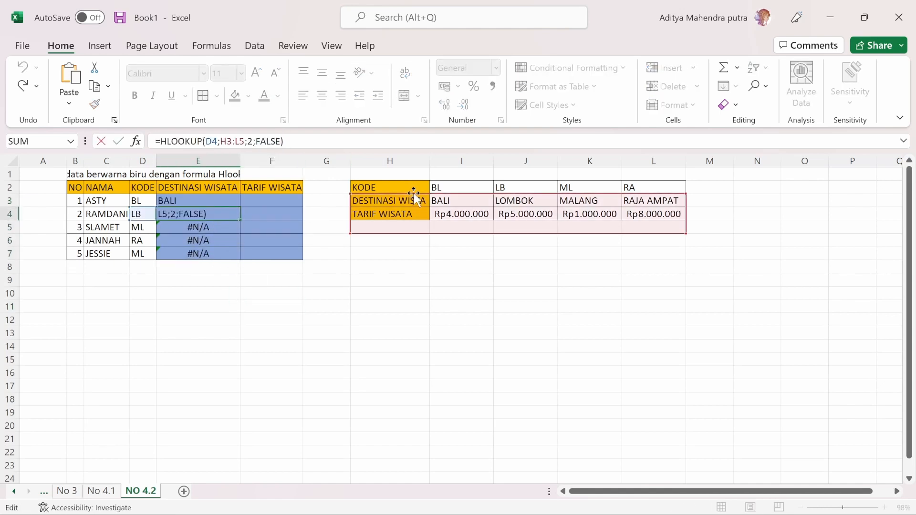
drag(412, 189, 405, 185)
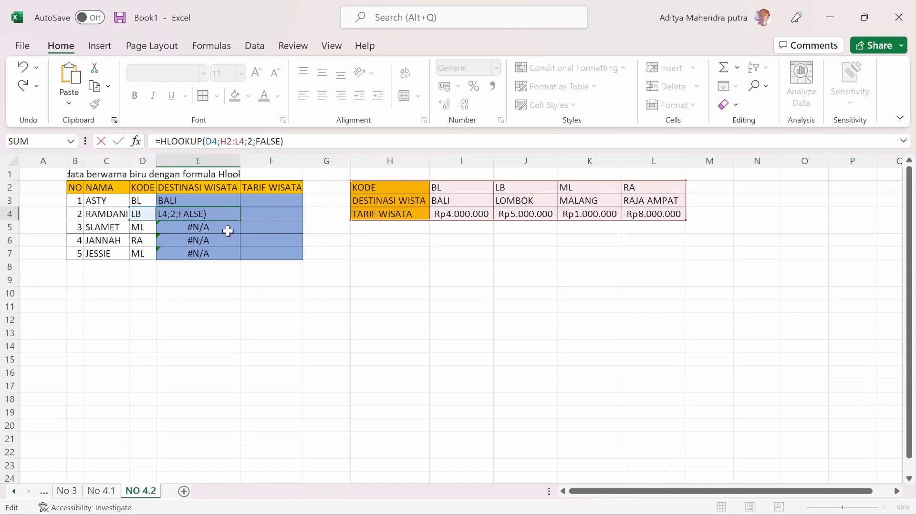
key(Return)
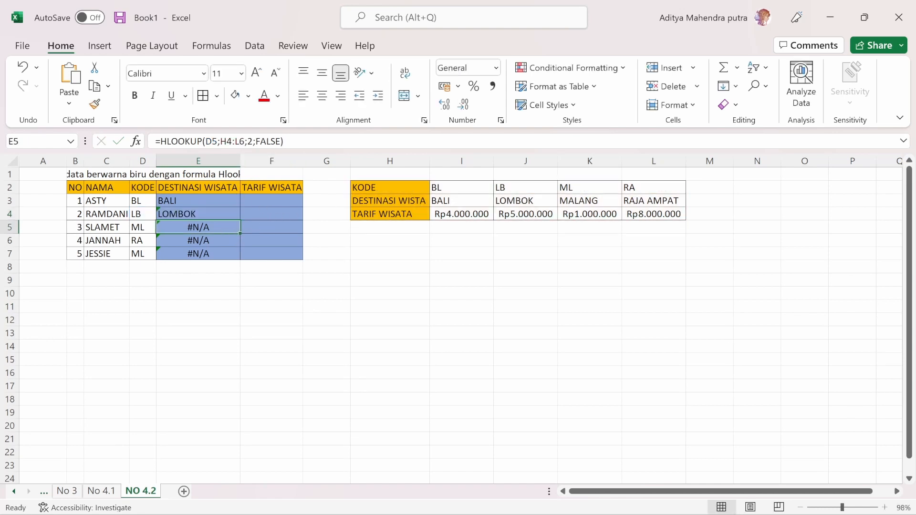
Move the table range in E5's HLOOKUP formula to H2:L4.
click(290, 142)
click(424, 202)
click(219, 225)
click(225, 141)
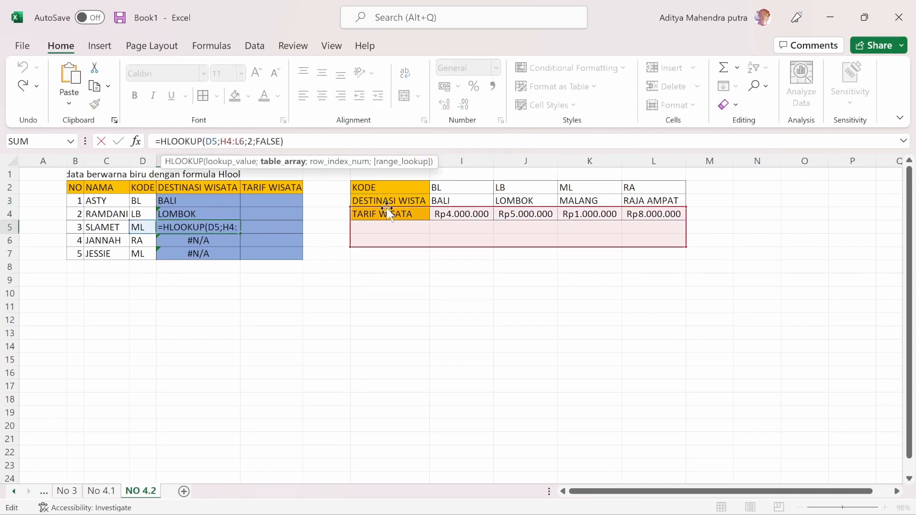
drag(385, 209, 384, 190)
Move the table ranges in the E6 and E7 destination formulas to H2:L4.
click(209, 244)
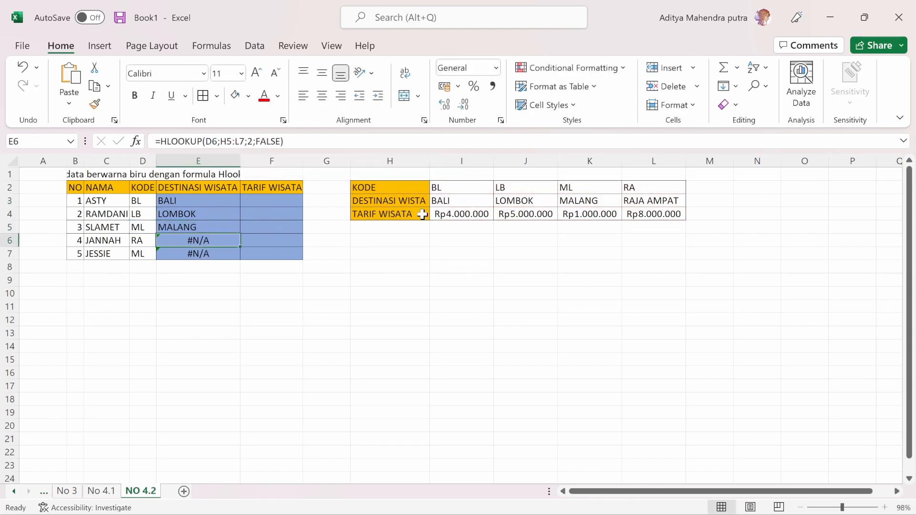
key(F2)
drag(412, 224, 402, 184)
click(230, 243)
click(232, 252)
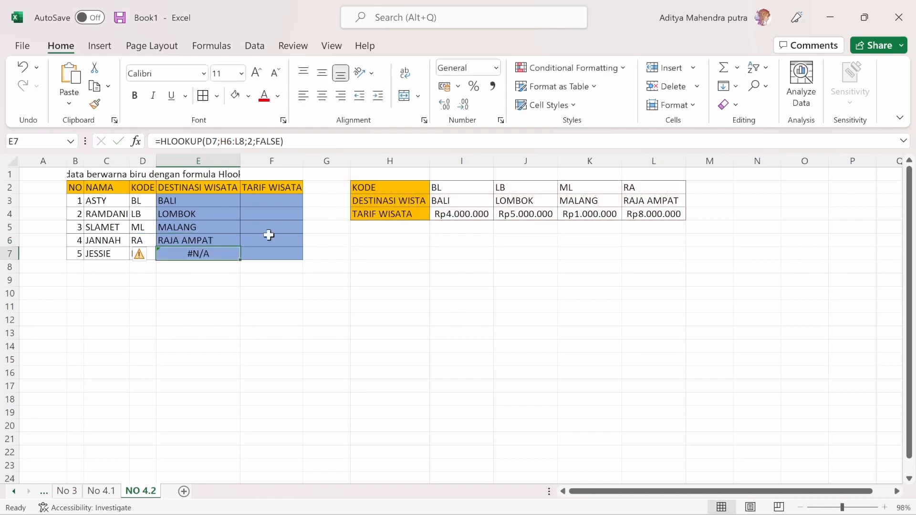
key(F2)
drag(404, 231, 390, 188)
key(Return)
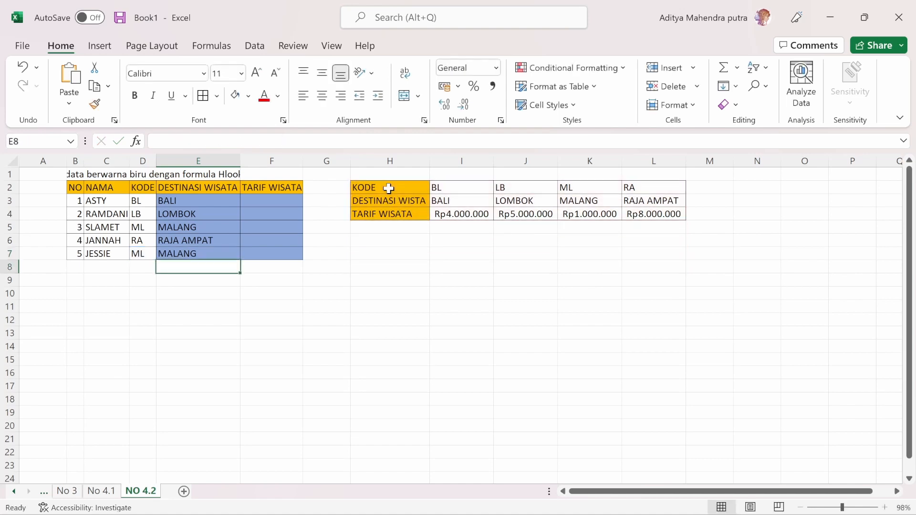
Copy the HLOOKUP formula text from E3 into the first tariff cell, F3, keeping its references.
click(277, 202)
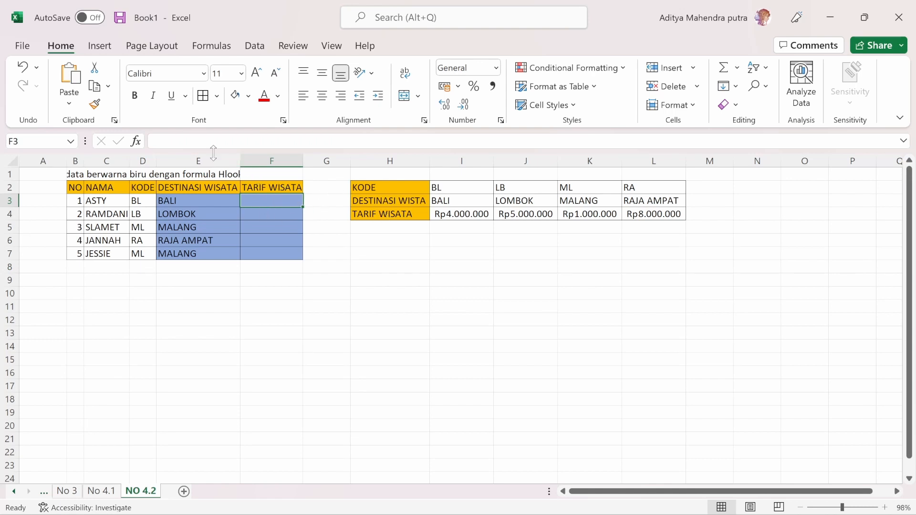
click(193, 202)
drag(284, 141, 142, 139)
key(ctrl+c)
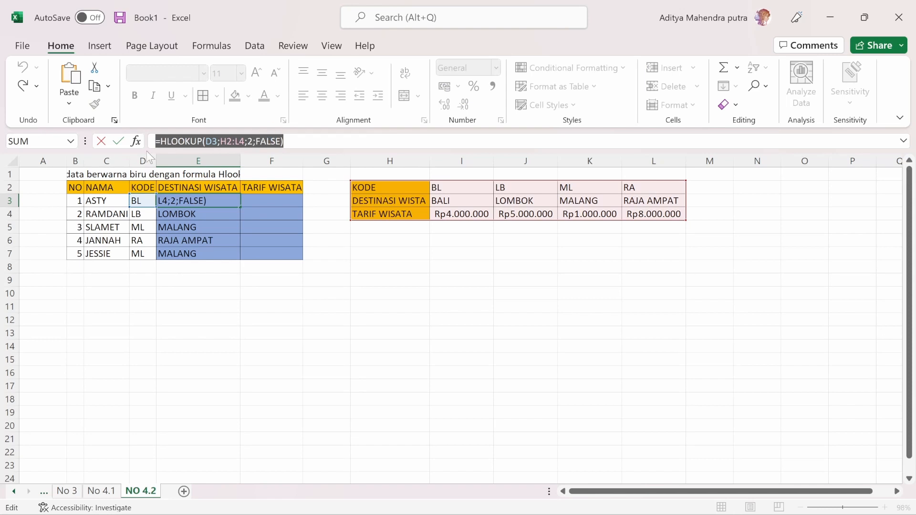
key(Escape)
click(290, 202)
click(155, 141)
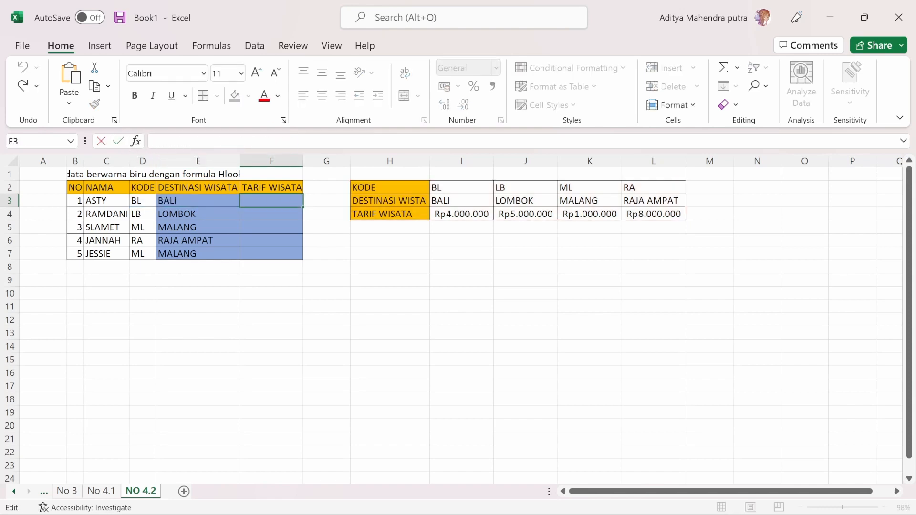
key(ctrl+v)
Set the row index in F3's HLOOKUP formula to 3.
click(253, 141)
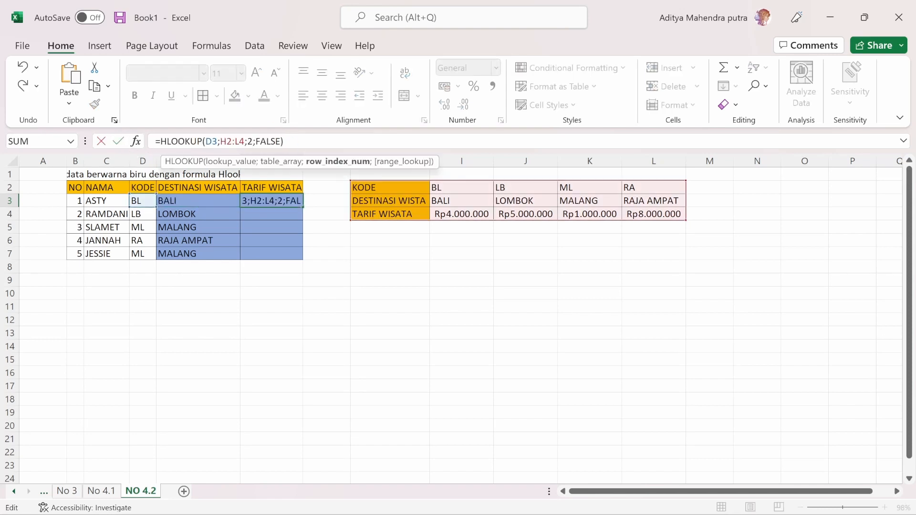
key(BackSpace)
text(3)
click(285, 141)
key(Return)
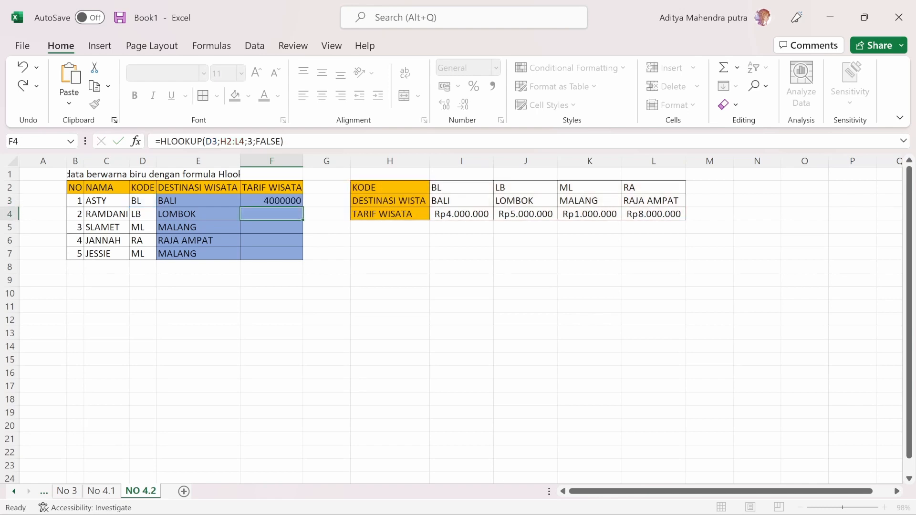
Copy the F3 formula down through F7 and move the table range in F4's formula to H2:L4.
click(282, 202)
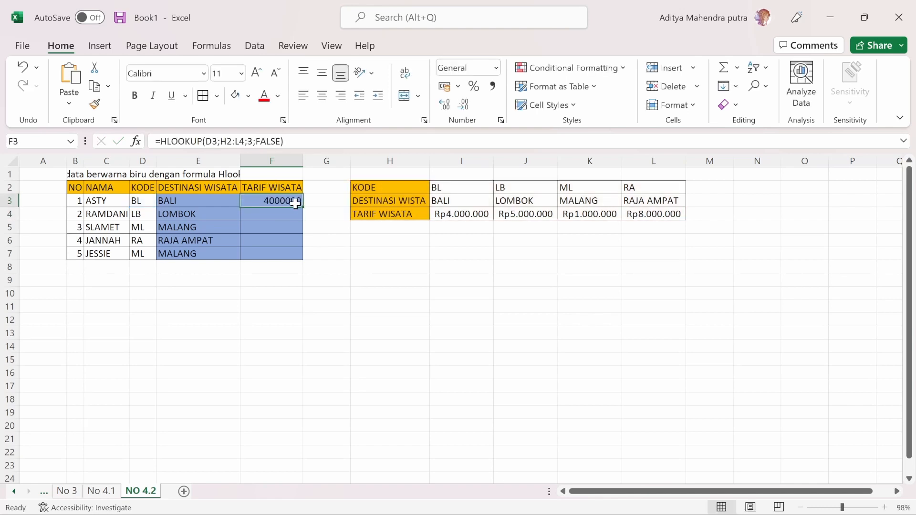
drag(302, 207, 301, 256)
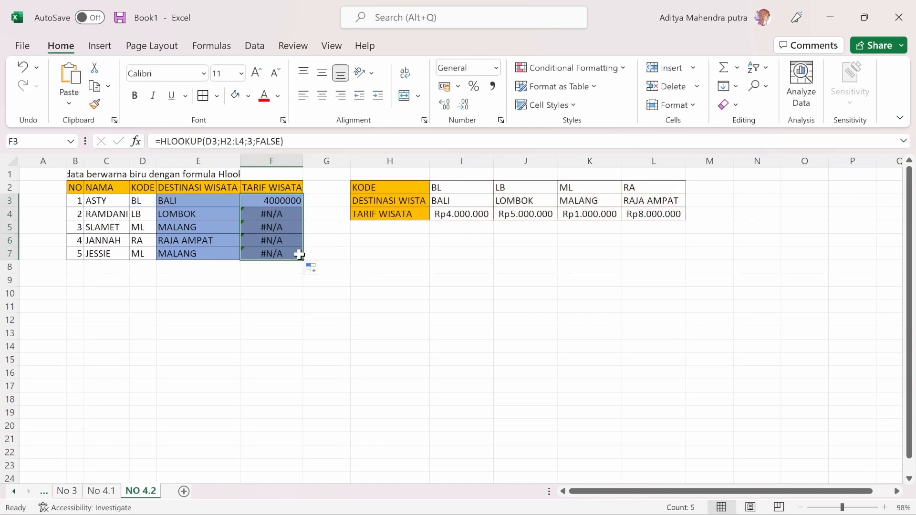
click(279, 216)
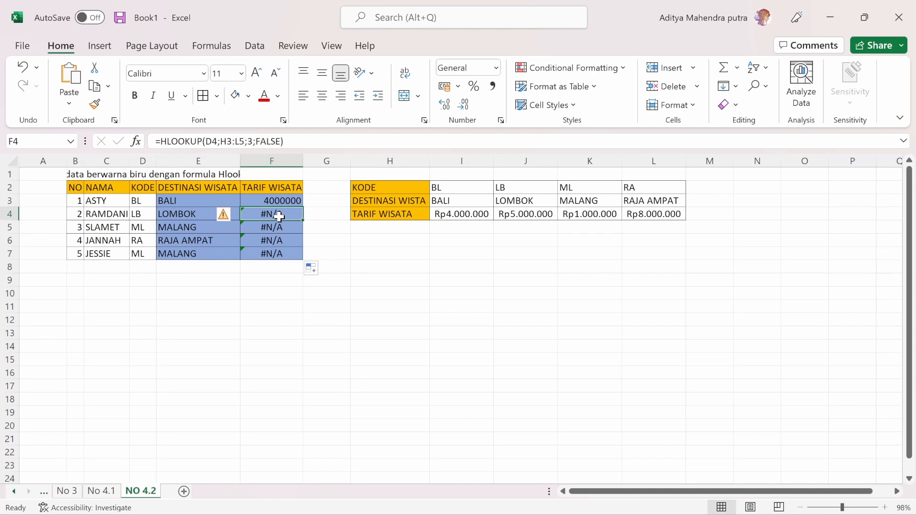
click(324, 142)
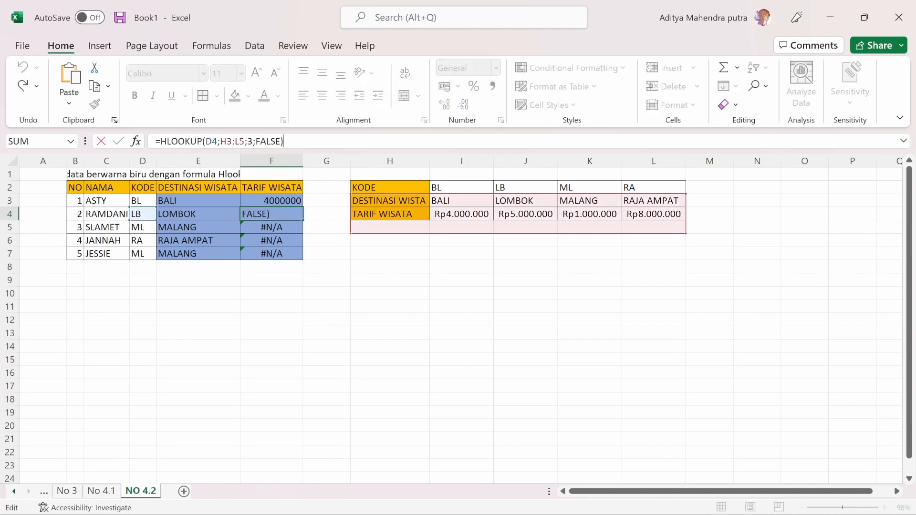
drag(407, 195, 407, 185)
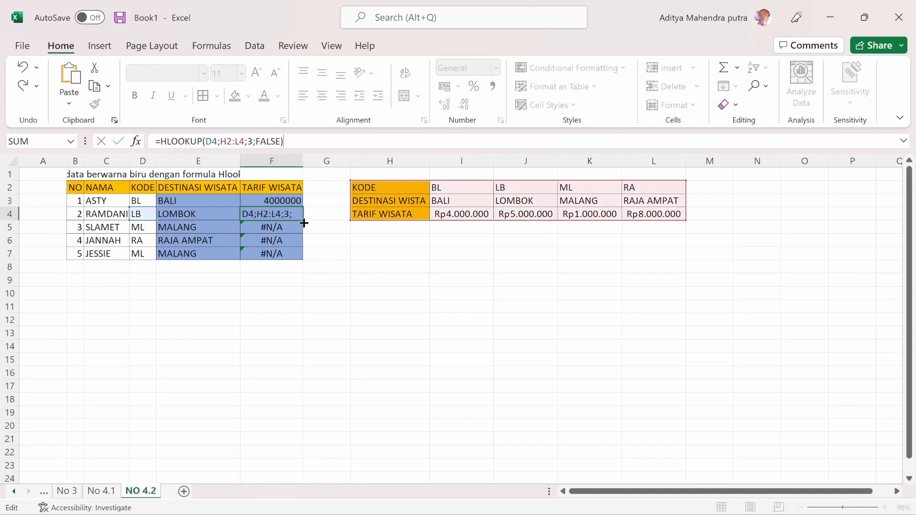
Move the table ranges in the F5, F6 and F7 tariff formulas to H2:L4.
click(278, 227)
click(324, 141)
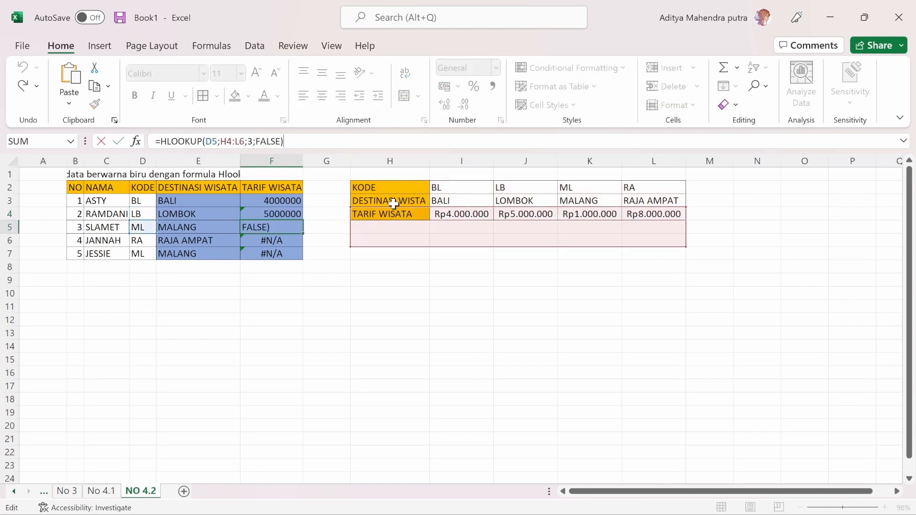
drag(394, 207, 392, 188)
click(274, 242)
click(324, 142)
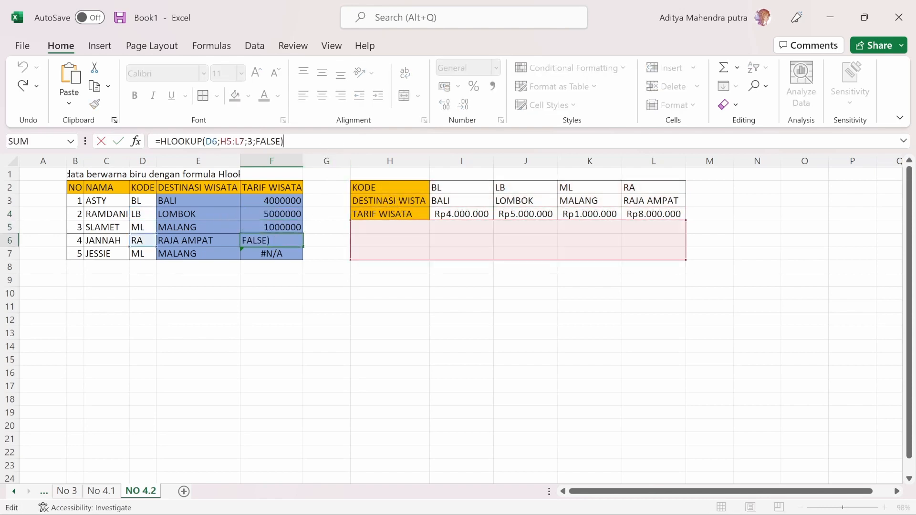
drag(351, 241, 340, 206)
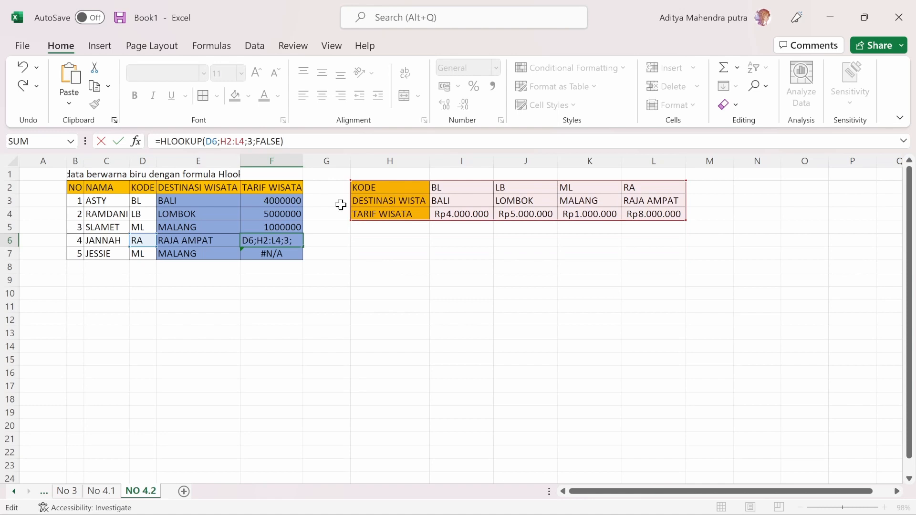
click(274, 253)
click(324, 142)
drag(396, 234, 395, 188)
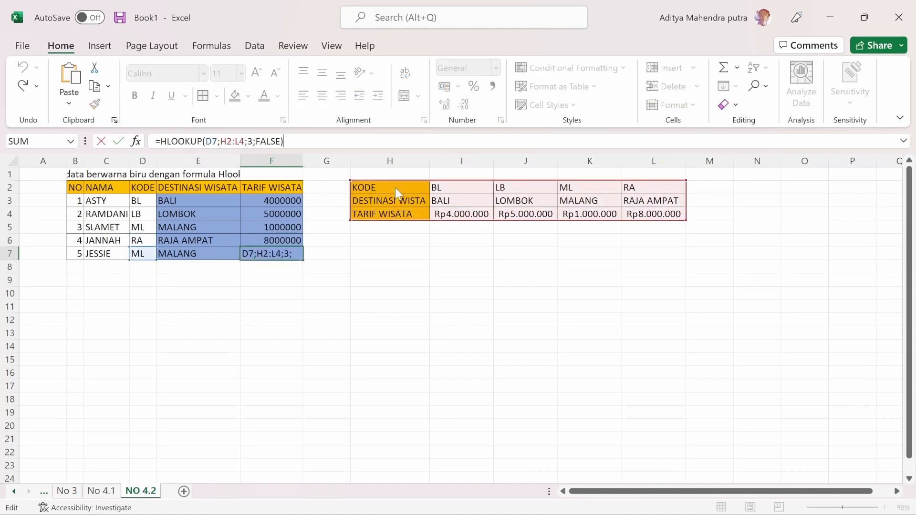
key(Return)
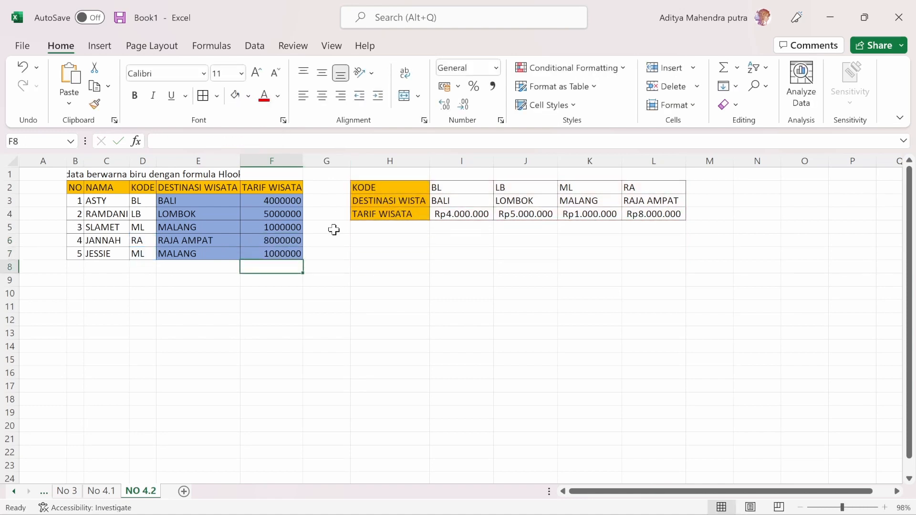
Format the tariffs in F3:F7 as Accounting with the Rp symbol and no decimals, and autofit column F.
click(270, 199)
drag(270, 199, 280, 254)
right_click(262, 214)
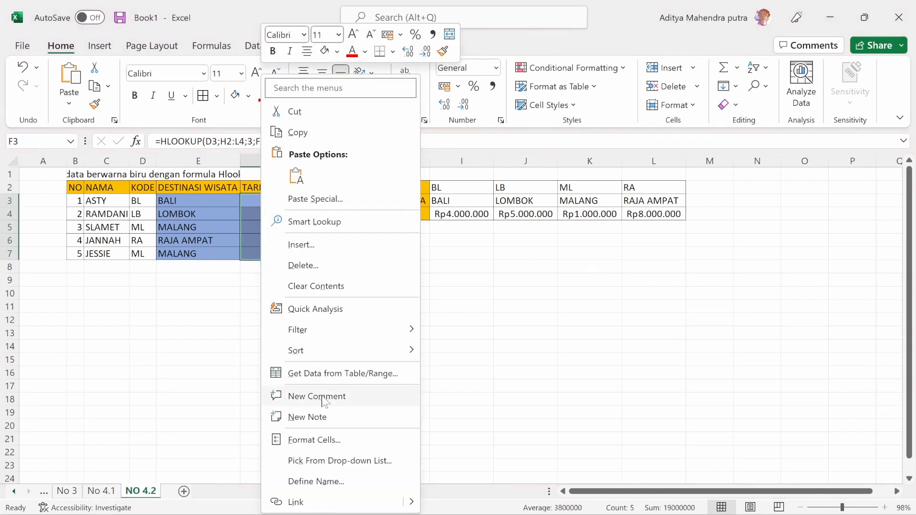
click(337, 440)
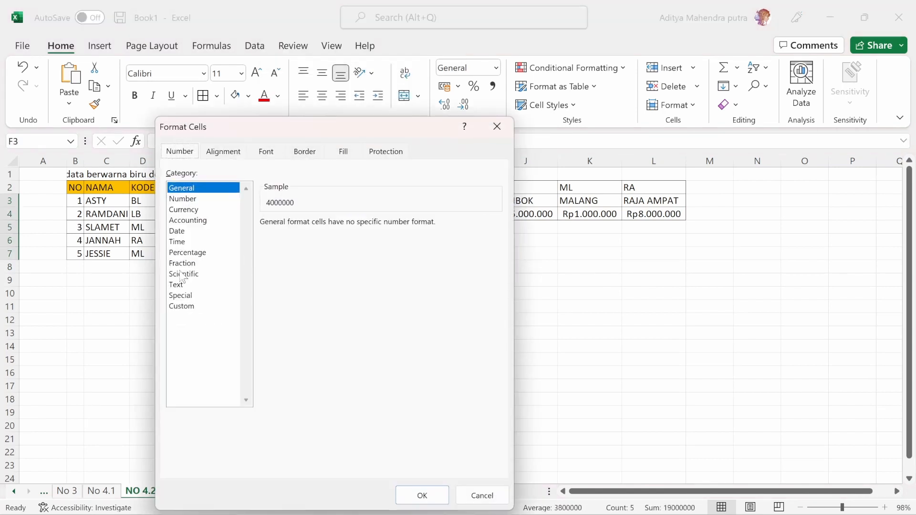
click(198, 221)
click(353, 227)
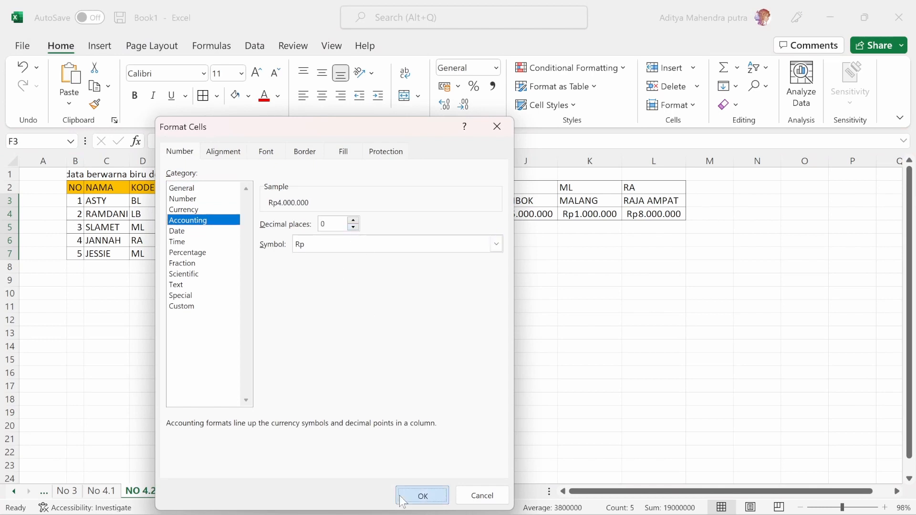
click(408, 495)
click(337, 332)
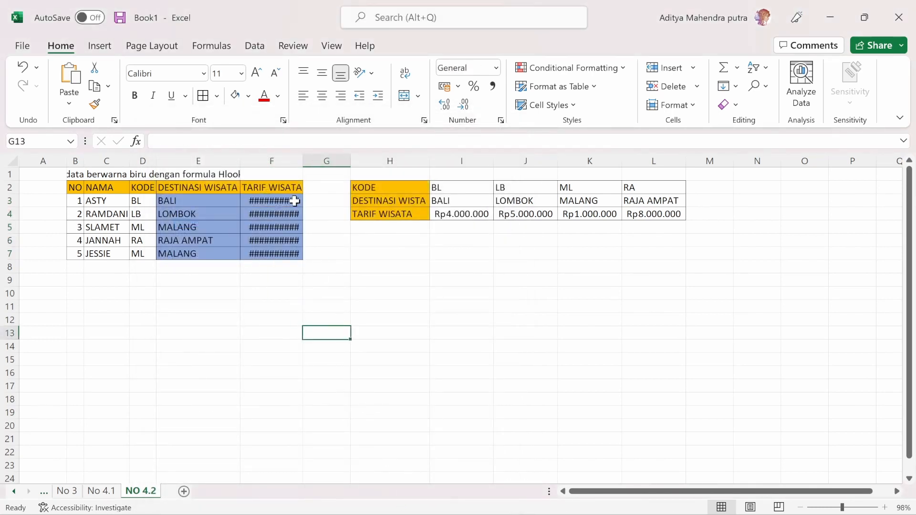
double_click(302, 161)
click(408, 337)
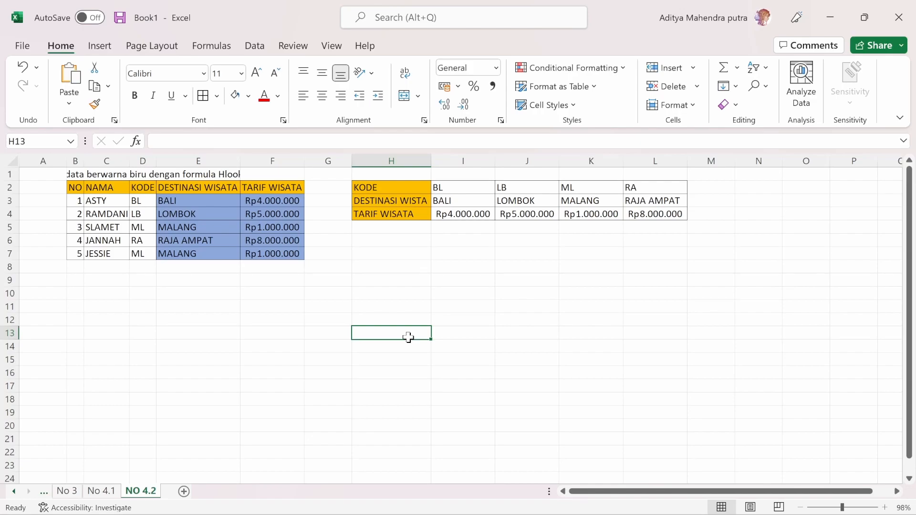
Check question 5 in the assessment PDF and insert a clustered column chart from A2:F7 on Excel sheet NO 5.
key(alt+Tab)
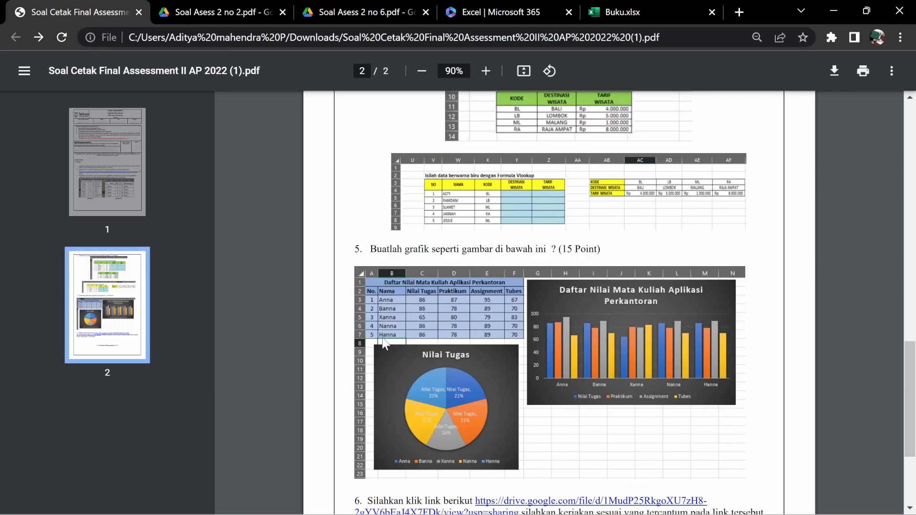
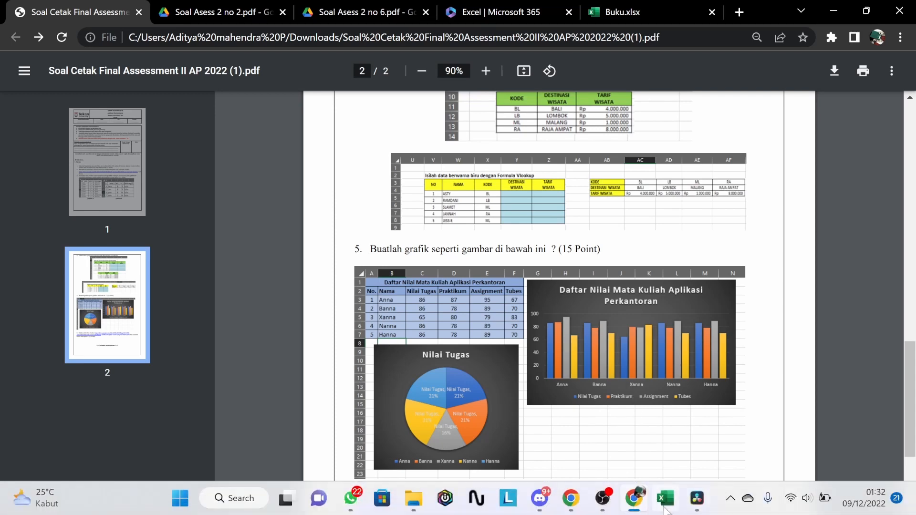
click(666, 506)
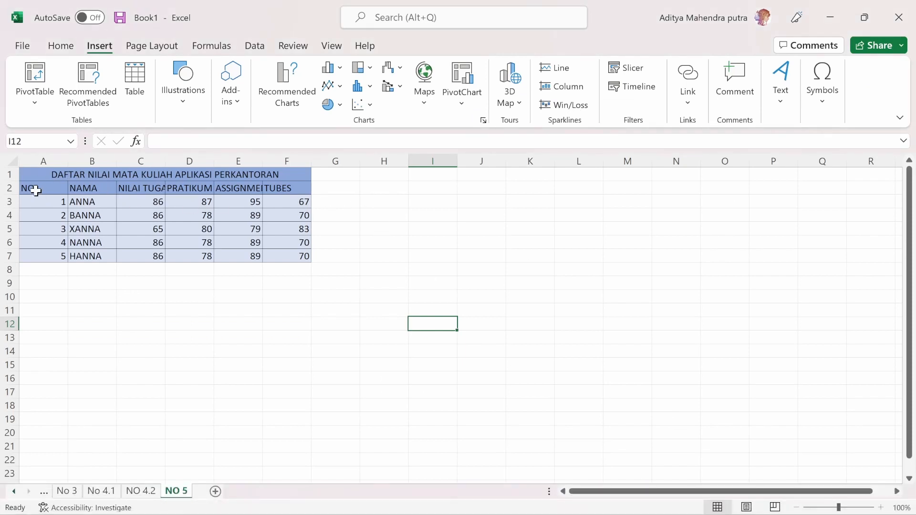
drag(36, 191, 296, 255)
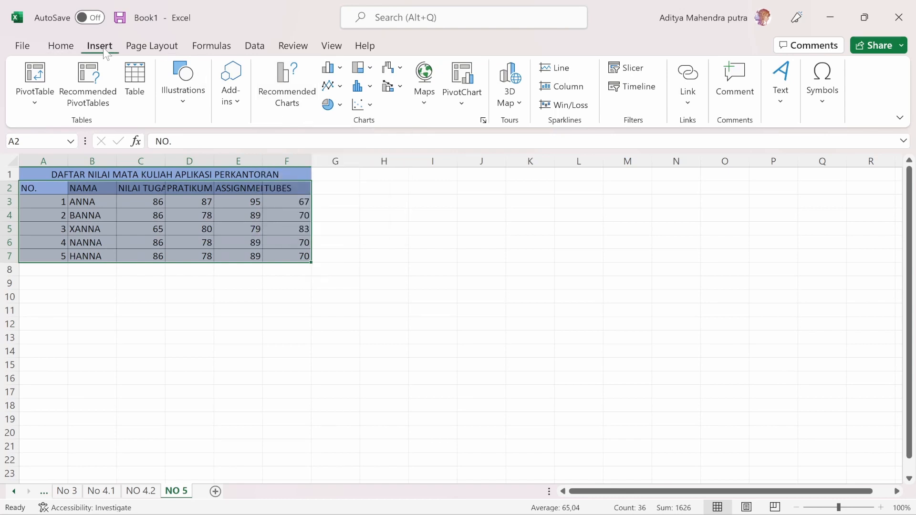
click(295, 96)
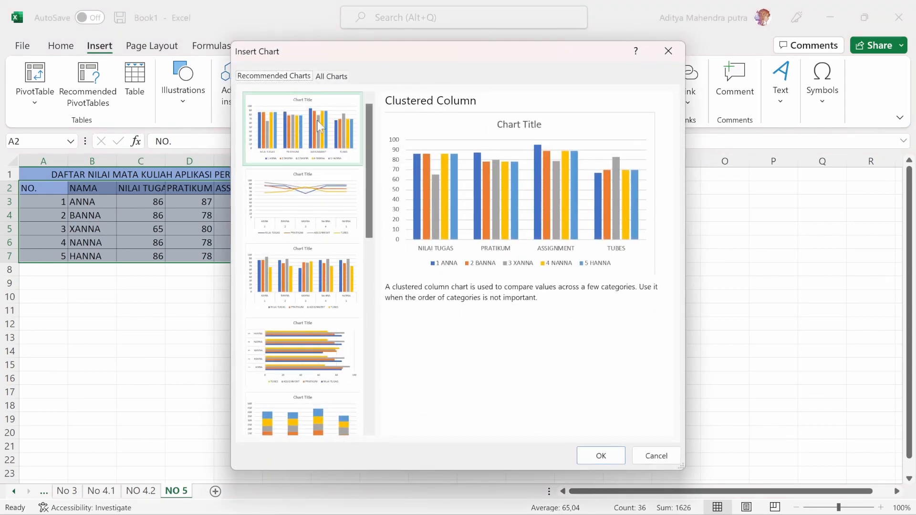
click(614, 456)
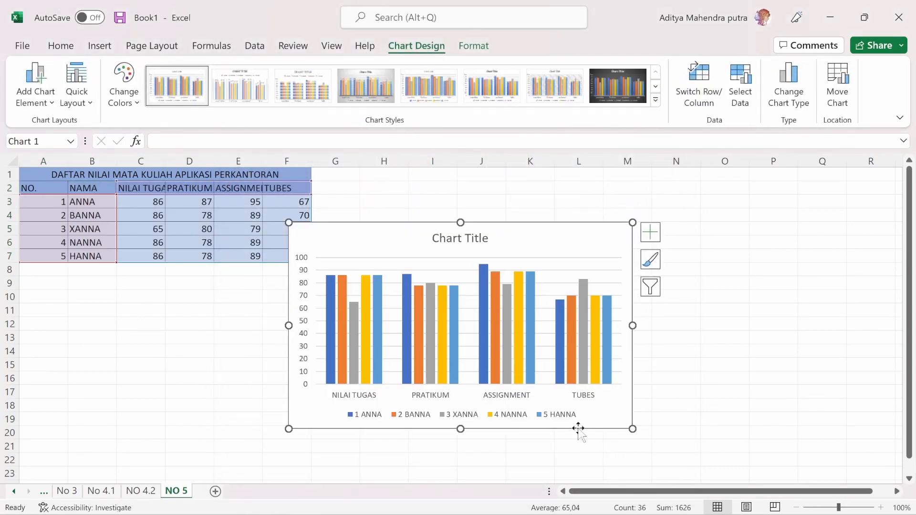
Place the column chart beside the grade table at column G and apply the dark chart style.
drag(368, 239, 421, 188)
click(617, 86)
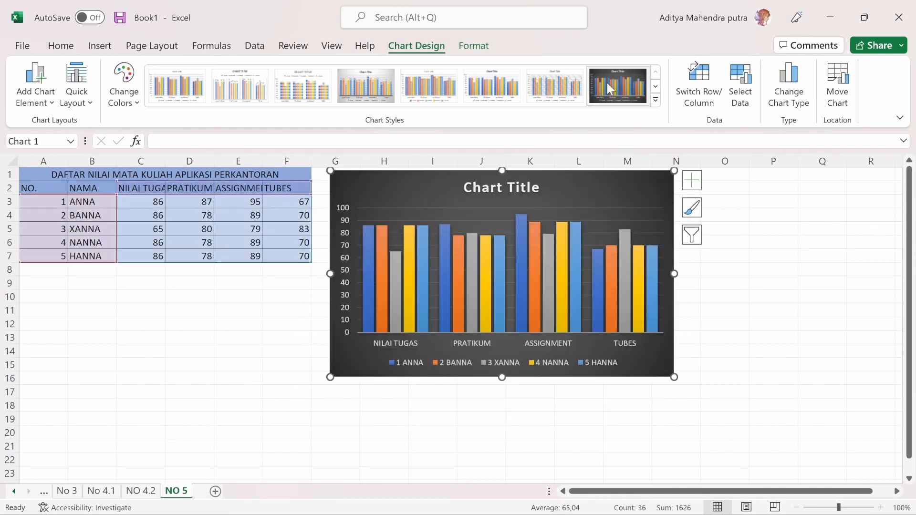
click(293, 461)
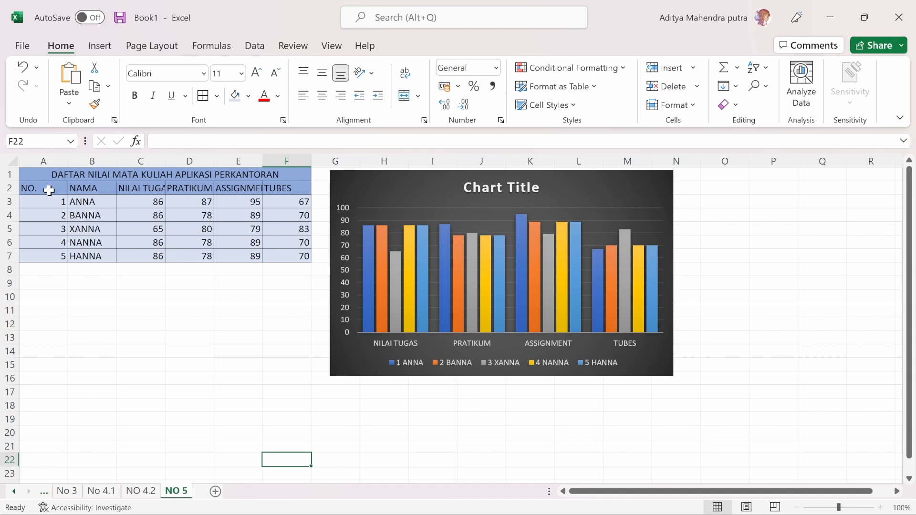
Insert a 2-D pie chart from the grade table A2:F7.
drag(49, 190, 294, 255)
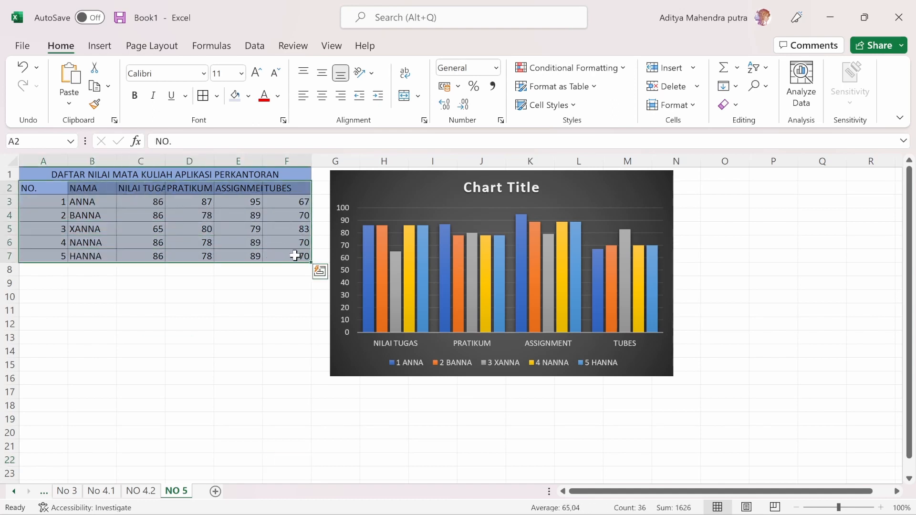
click(100, 45)
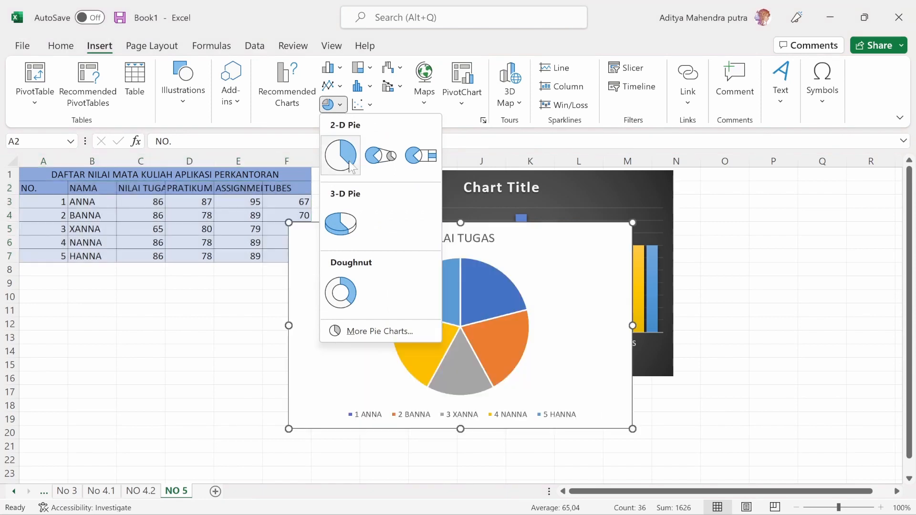
click(340, 155)
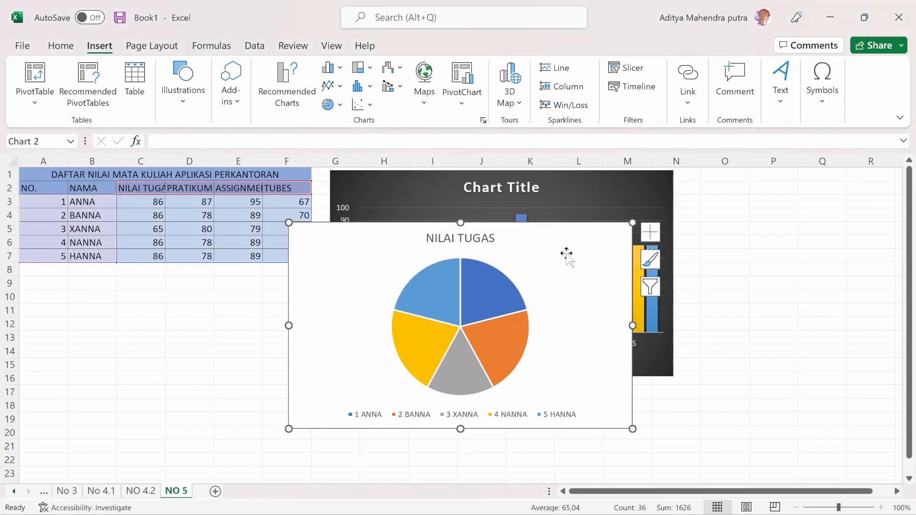
Shrink the NILAI TUGAS pie chart, place it below the grade table and apply the dark chart style.
drag(566, 256, 694, 271)
drag(725, 239, 684, 279)
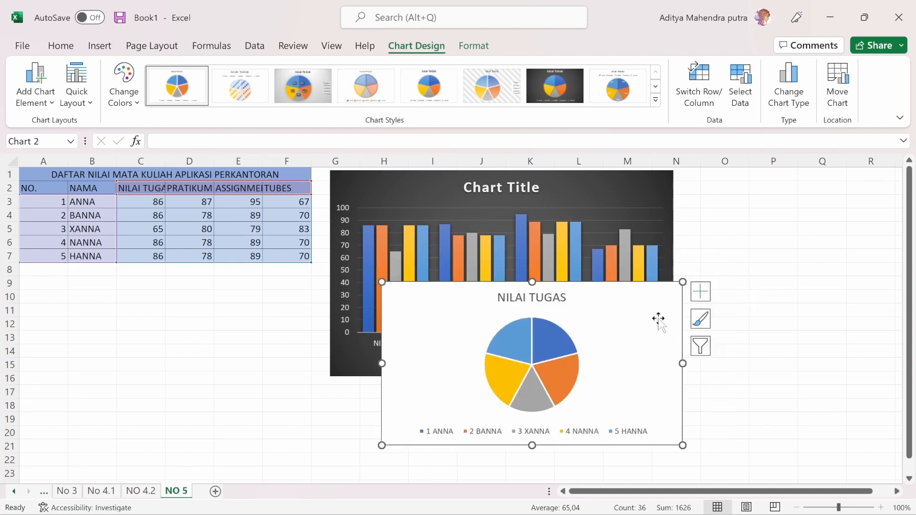
drag(658, 320, 301, 317)
click(547, 93)
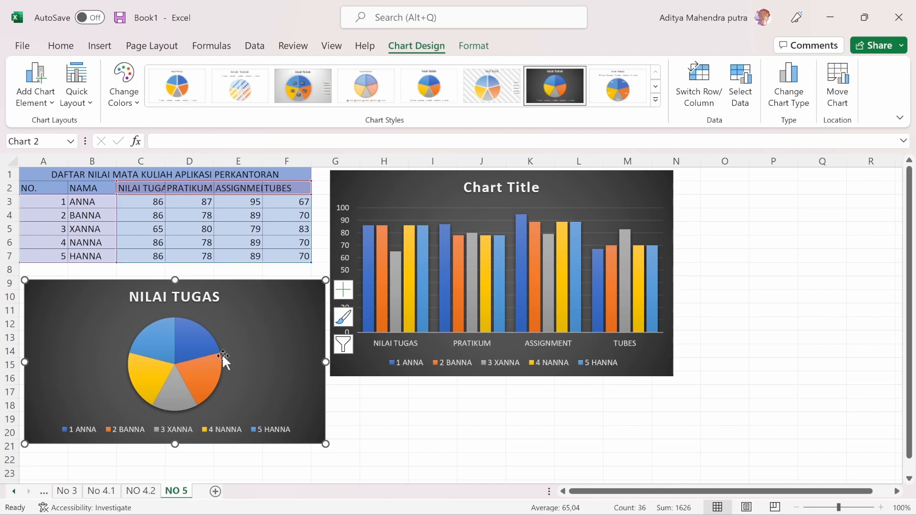
Add centered data labels to the NILAI TUGAS pie chart.
click(48, 112)
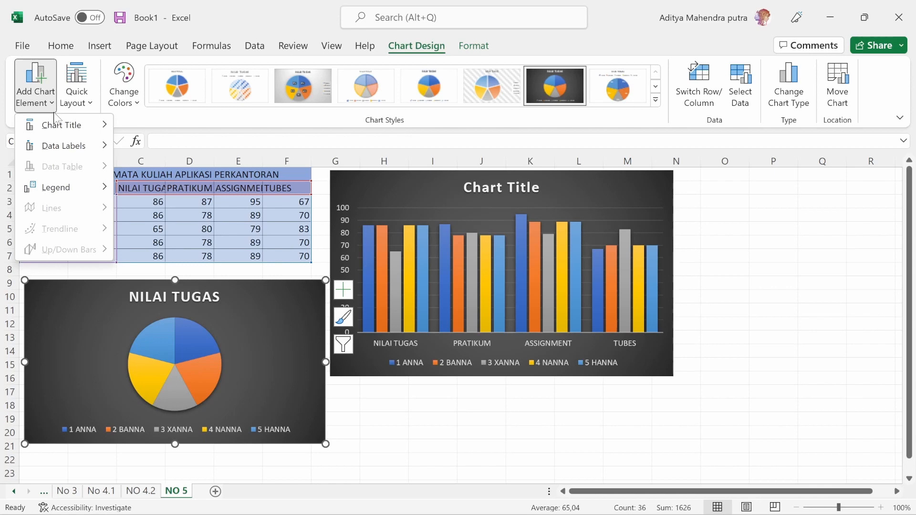
mouse_move(90, 153)
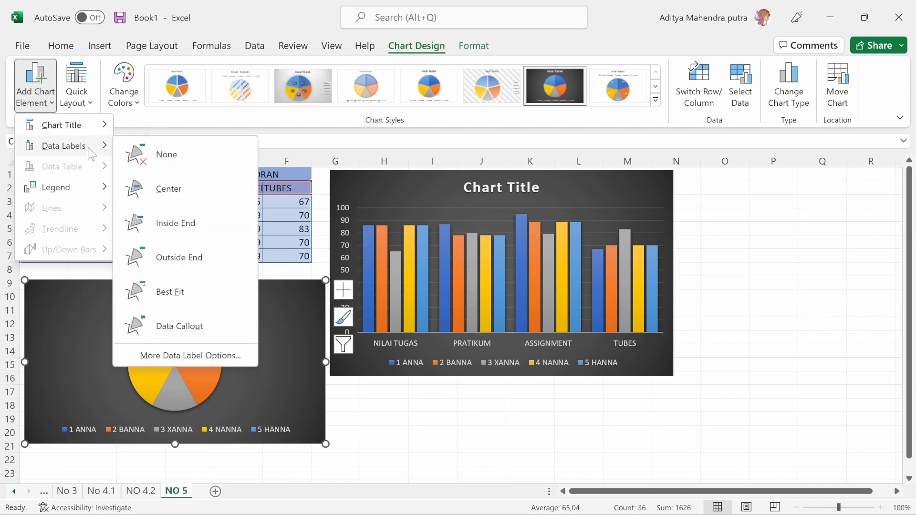
click(161, 191)
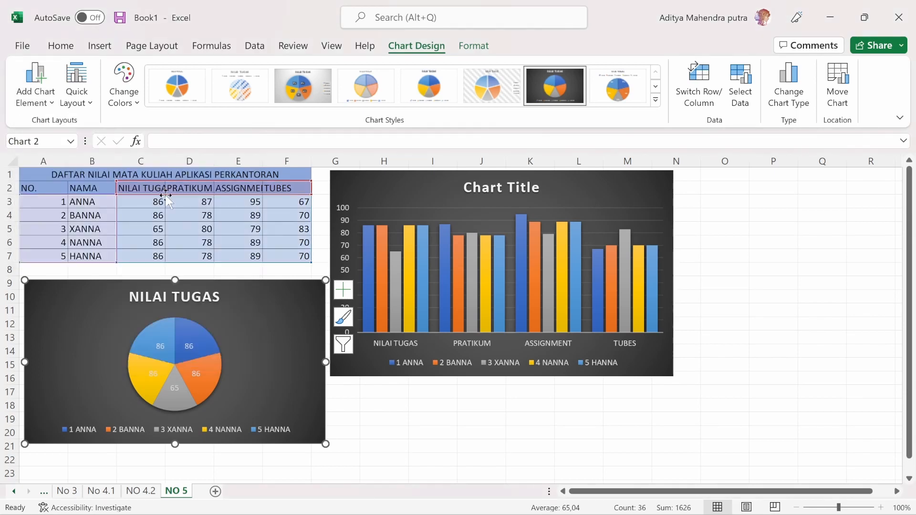
Make the pie chart's data labels show the series name and percentage instead of the value.
double_click(190, 347)
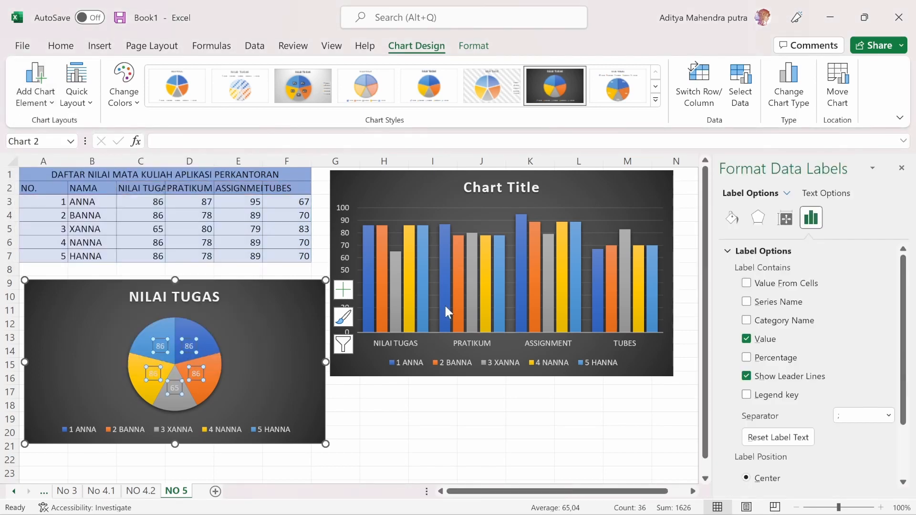
click(747, 320)
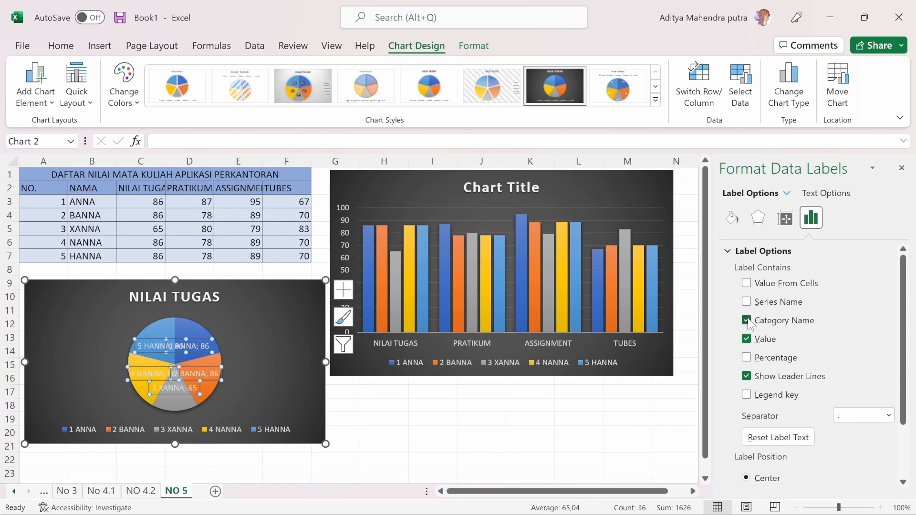
click(747, 339)
click(747, 320)
click(747, 302)
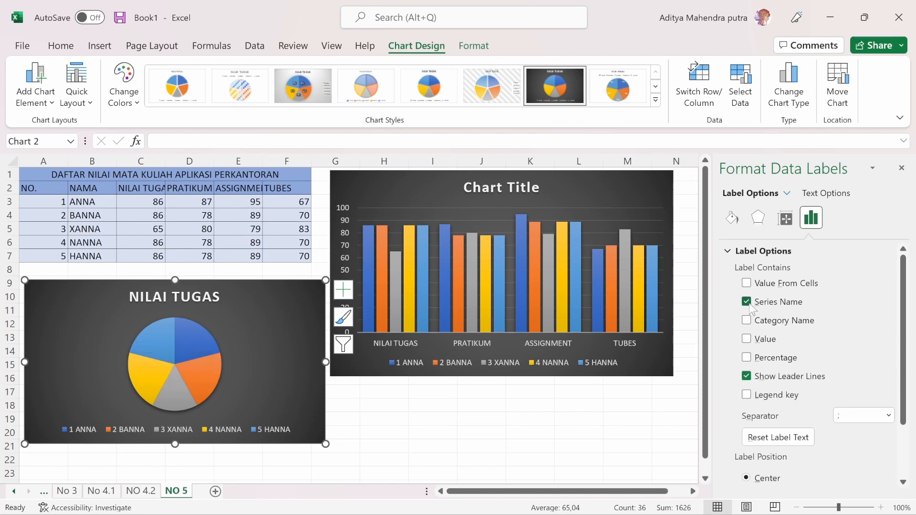
click(747, 358)
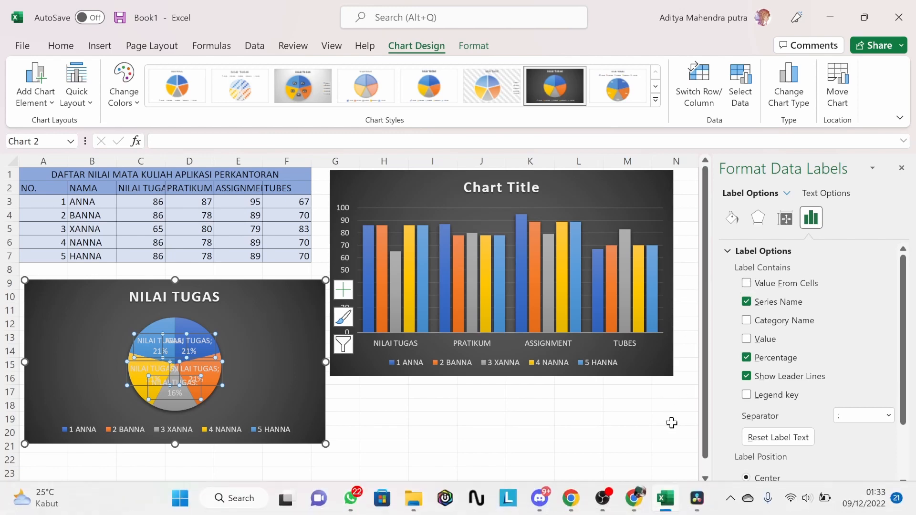
Compare the pie chart with question 5's example in the assessment PDF, return to Excel and close the formatting pane.
click(642, 497)
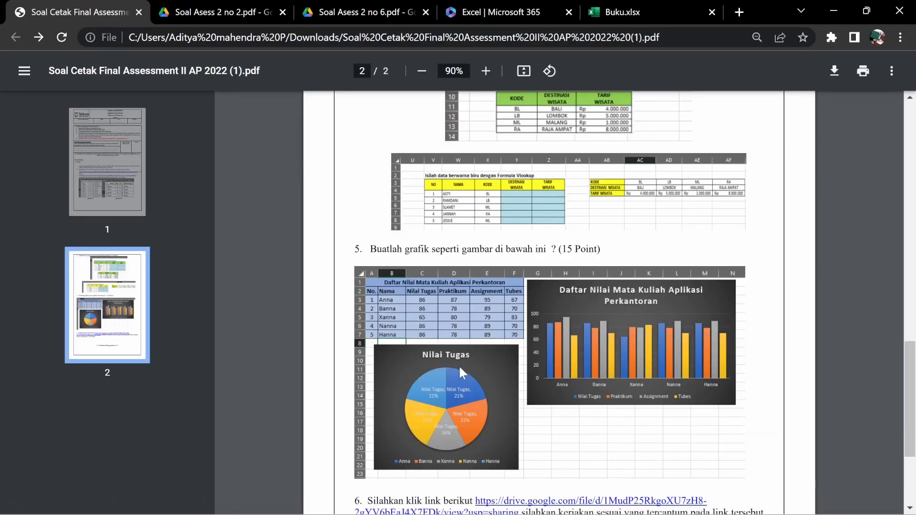
click(666, 498)
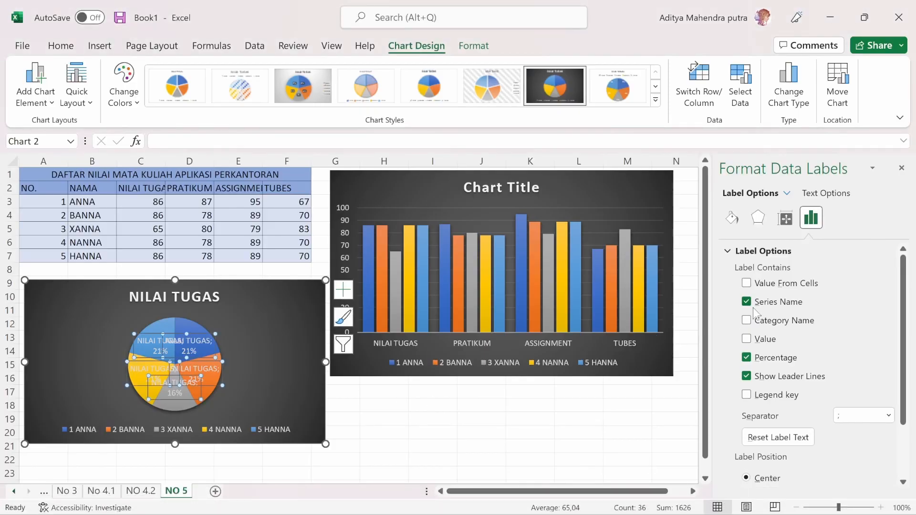
click(490, 410)
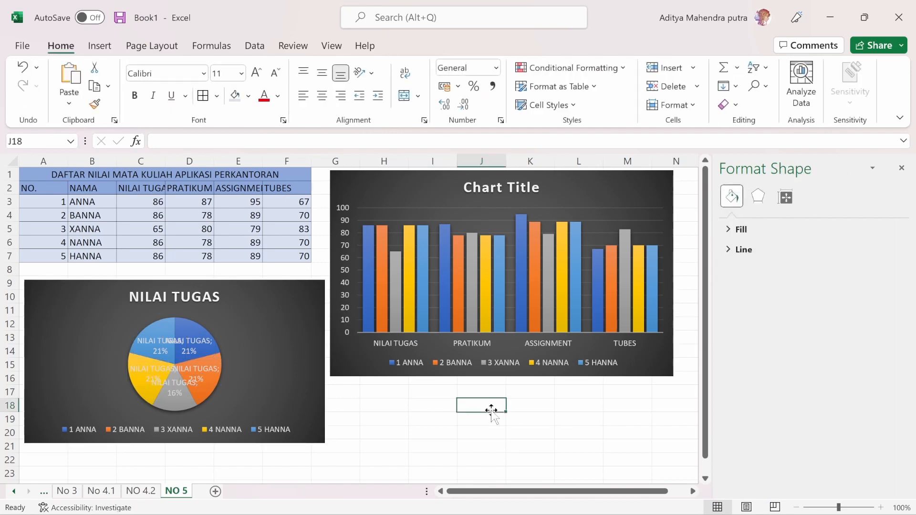
click(901, 168)
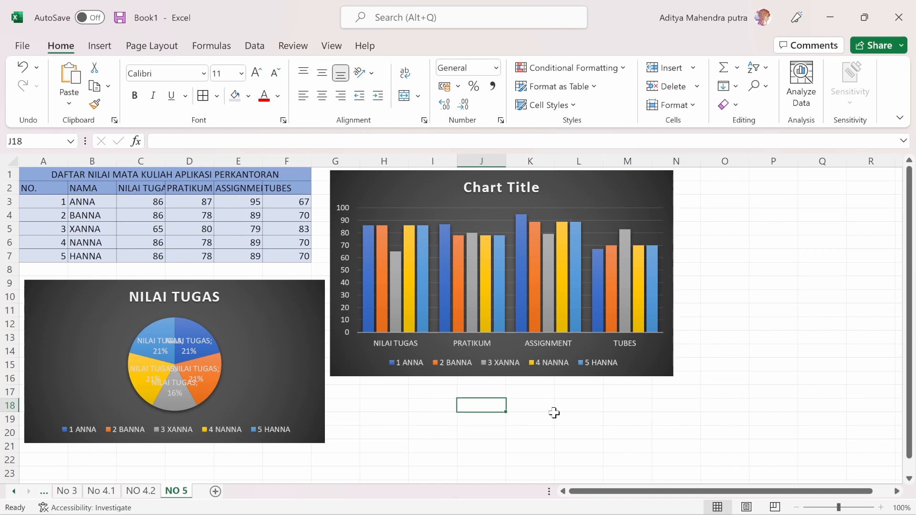
Review question 6's pivot table example in the browser, switch back to Excel and look through the sales data on Sheet6.
key(alt+Tab)
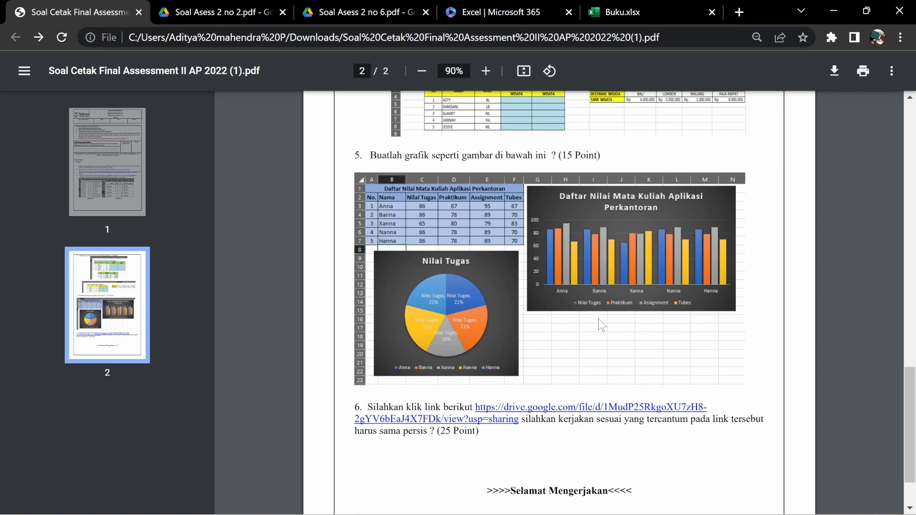
click(386, 9)
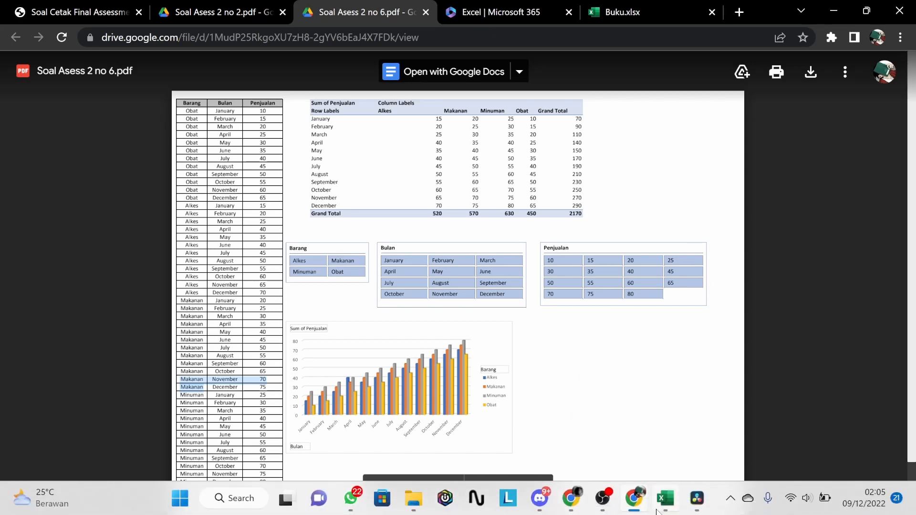
click(660, 506)
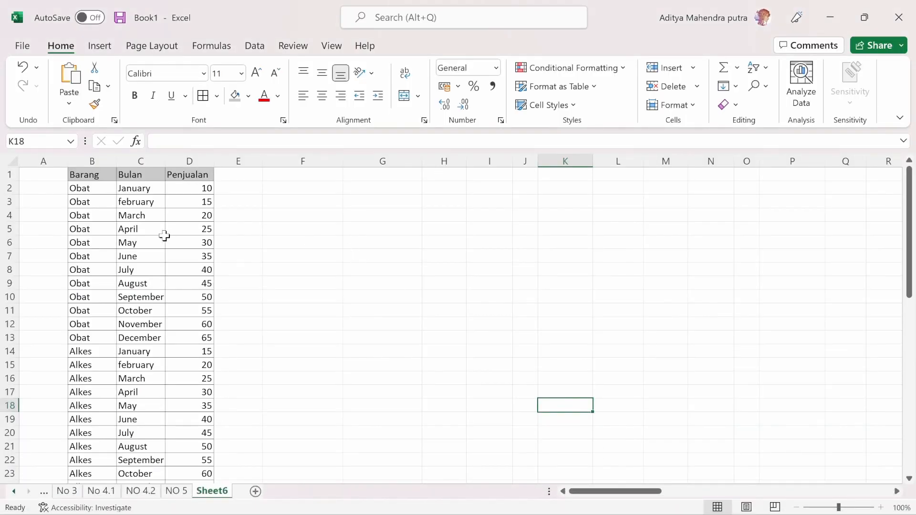
scroll(164, 235, down, 9)
scroll(191, 309, up, 9)
Create a pivot table from the sales data in Sheet6!$B$1:$D$49, placed on the existing worksheet at cell F1.
click(292, 174)
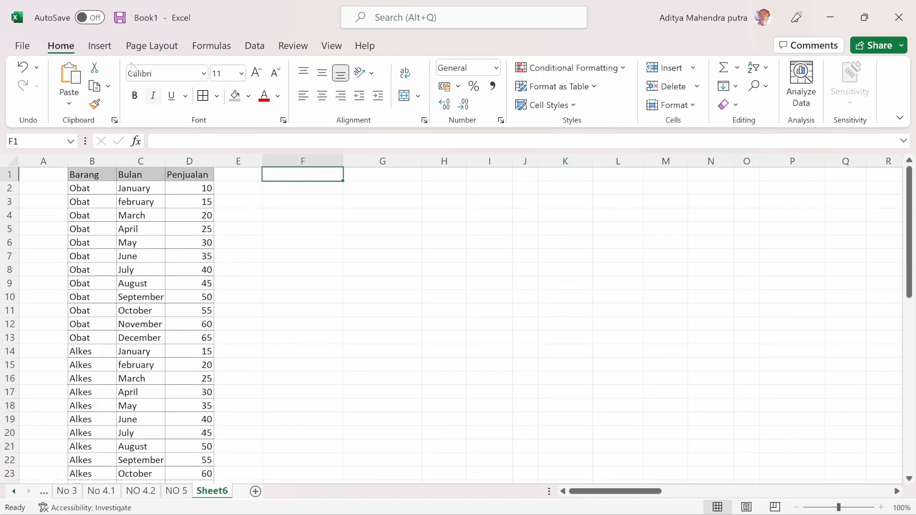
click(102, 45)
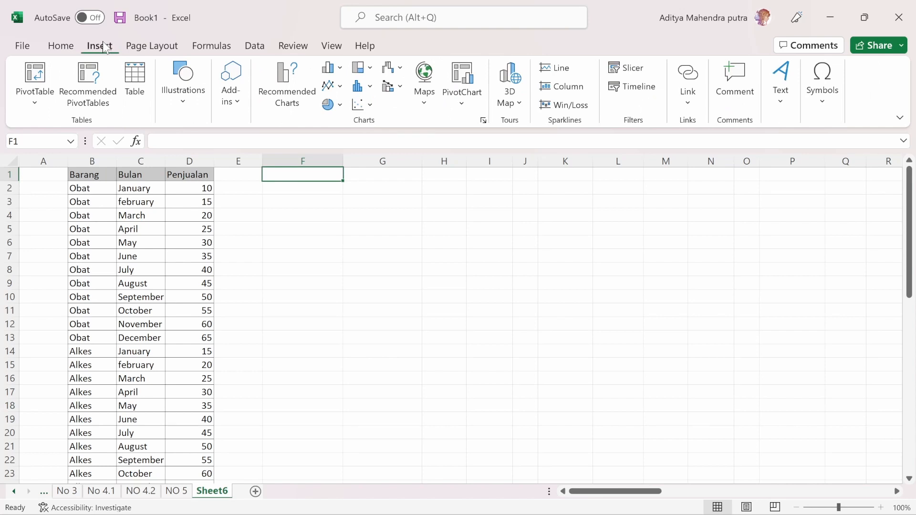
click(45, 86)
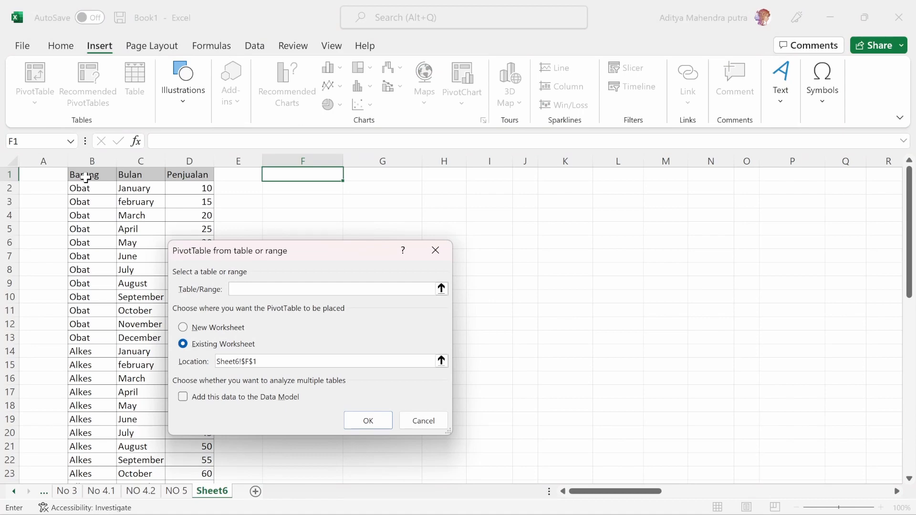
drag(86, 178, 194, 462)
scroll(319, 235, up, 9)
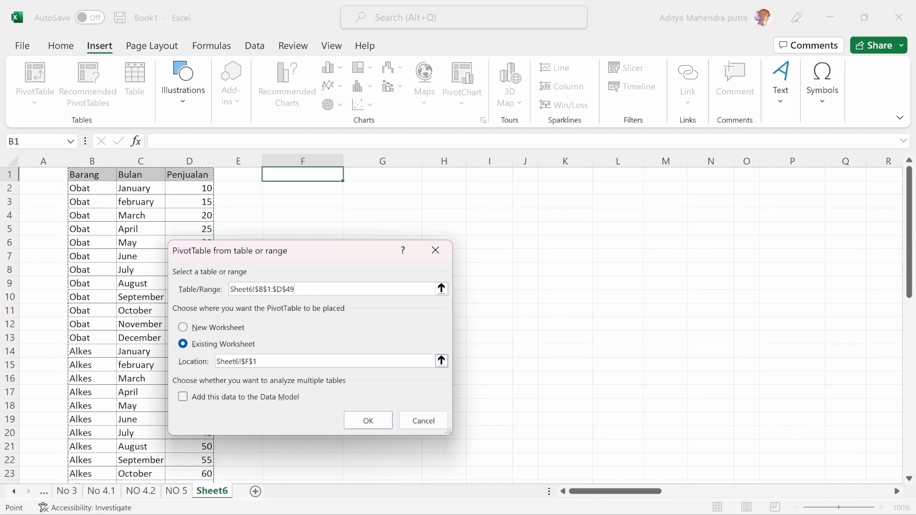
click(323, 187)
click(372, 187)
click(322, 193)
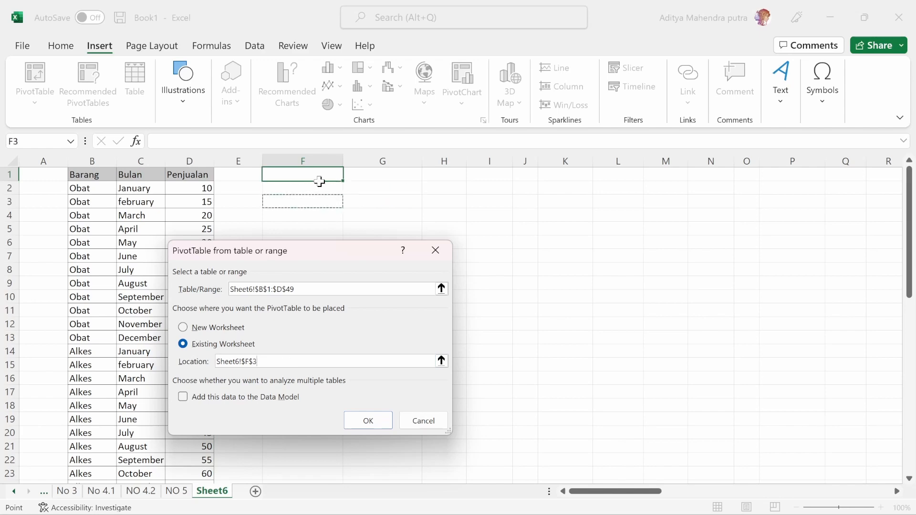
click(317, 180)
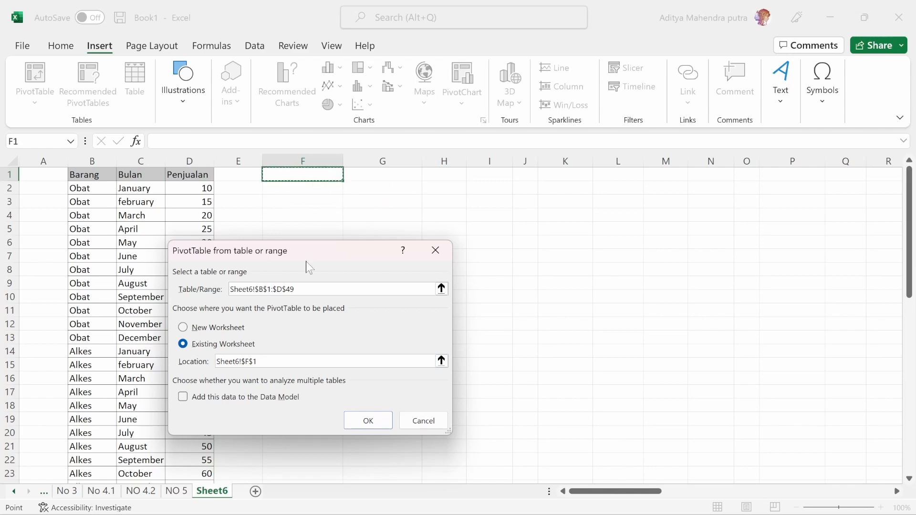
click(353, 417)
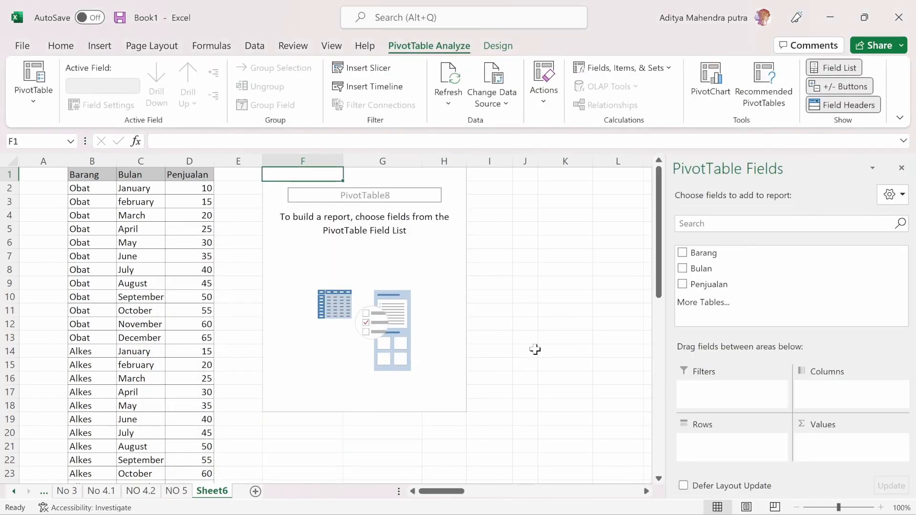
Add the Barang, Bulan and Penjualan fields to the pivot table.
click(682, 253)
click(682, 268)
click(682, 284)
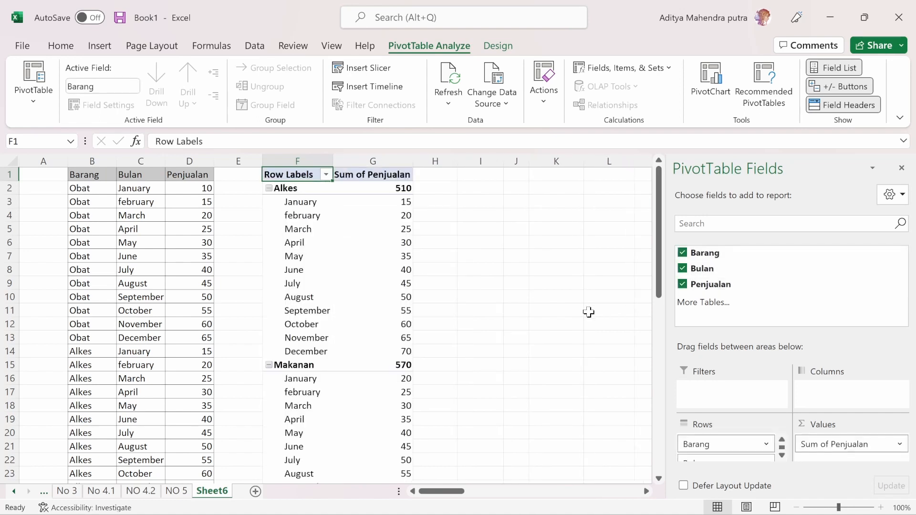
Check question 6's pivot layout in the browser, return to Excel and move the Barang field from rows to columns.
scroll(582, 376, down, 1)
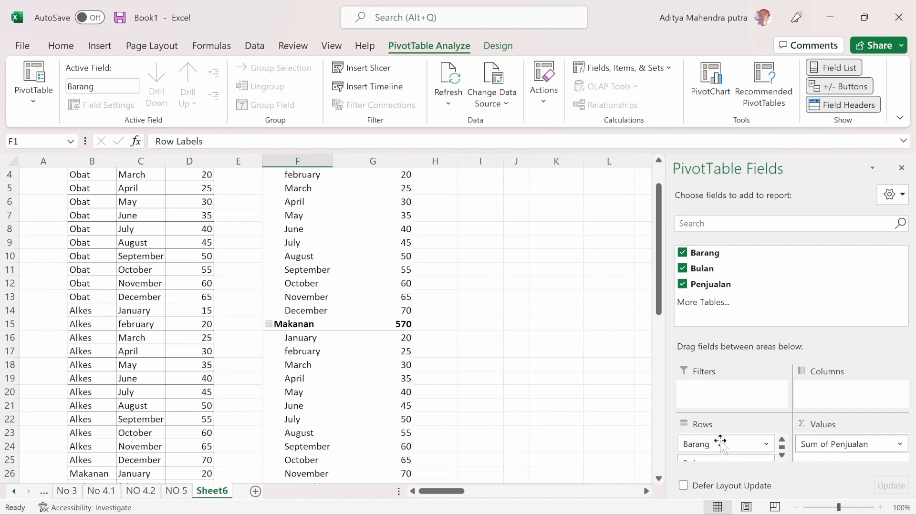
click(640, 499)
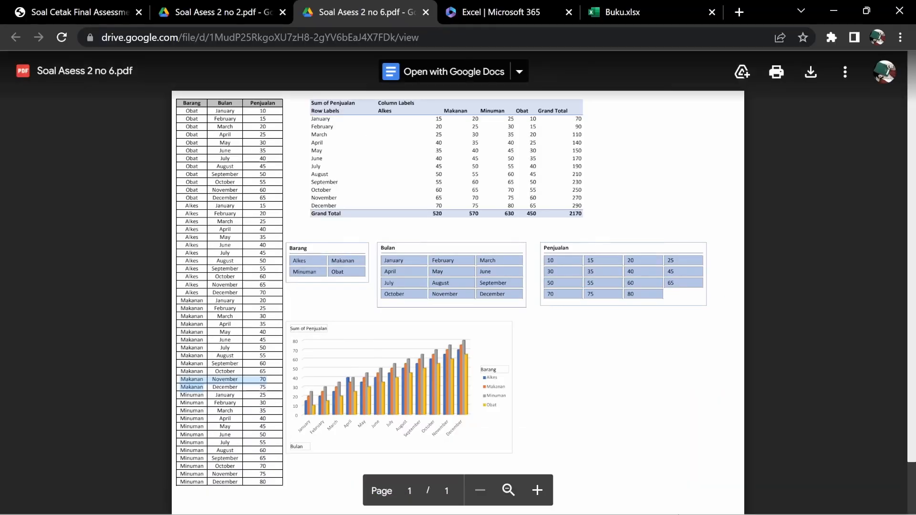
click(670, 501)
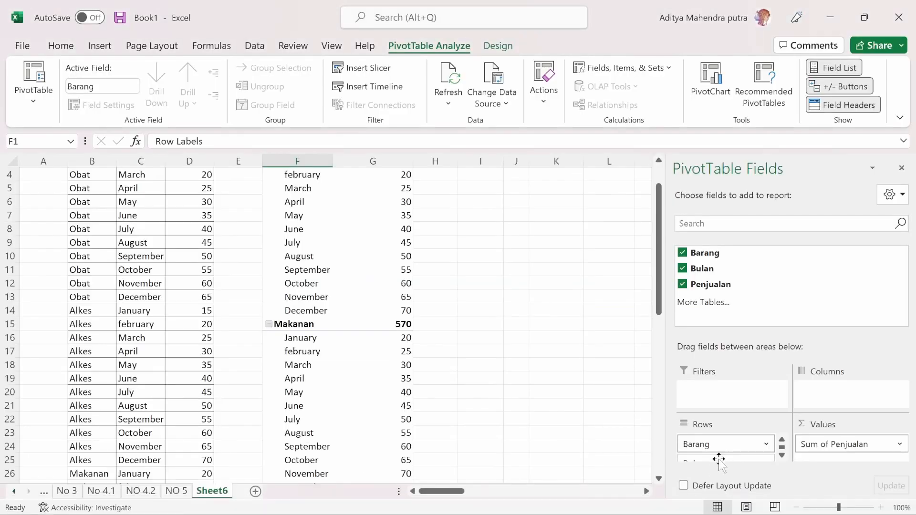
scroll(721, 455, down, 1)
drag(721, 448, 780, 398)
scroll(491, 313, up, 1)
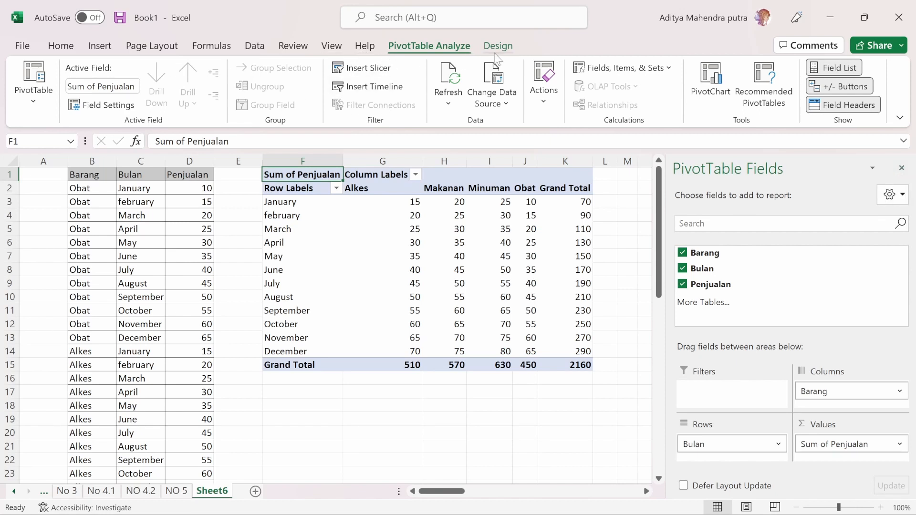
Insert slicers for the Barang, Bulan and Penjualan fields of the pivot table.
click(379, 69)
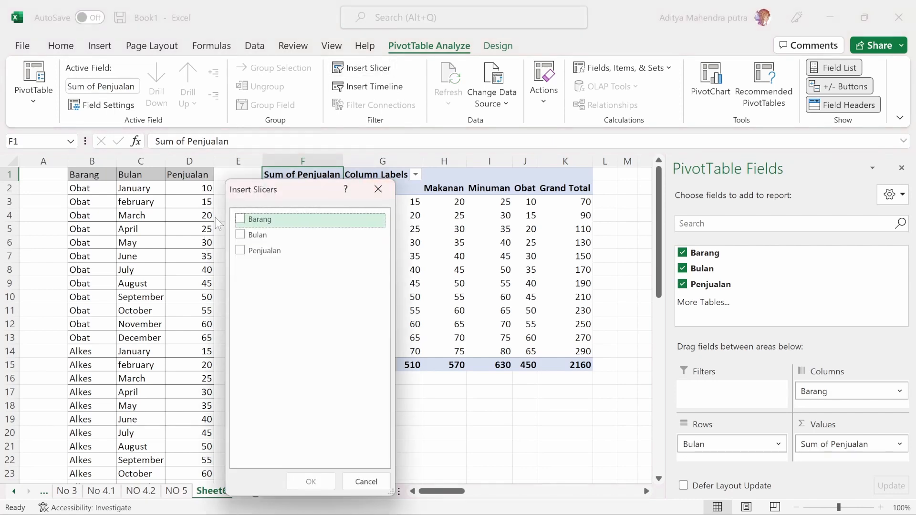
click(240, 219)
click(240, 235)
click(239, 251)
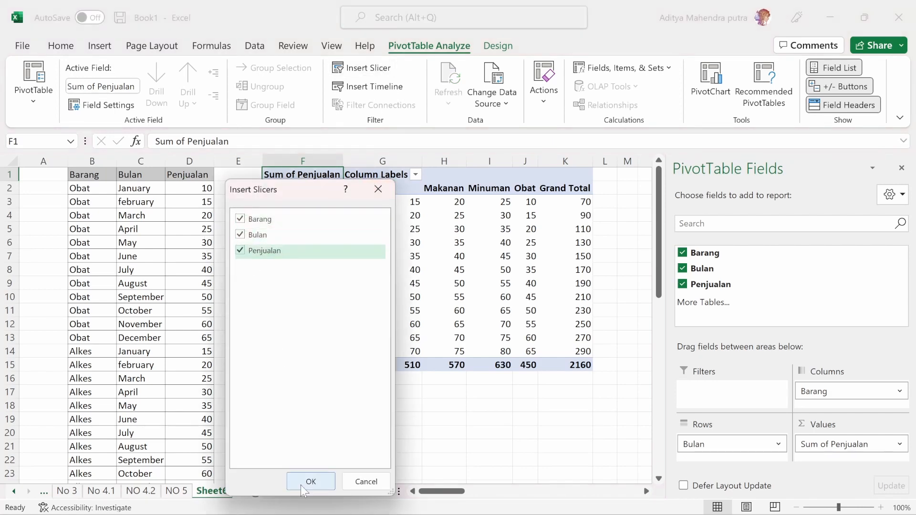
click(310, 481)
Spread the Penjualan, Bulan and Barang slicers out in a row below the pivot table.
scroll(382, 387, down, 3)
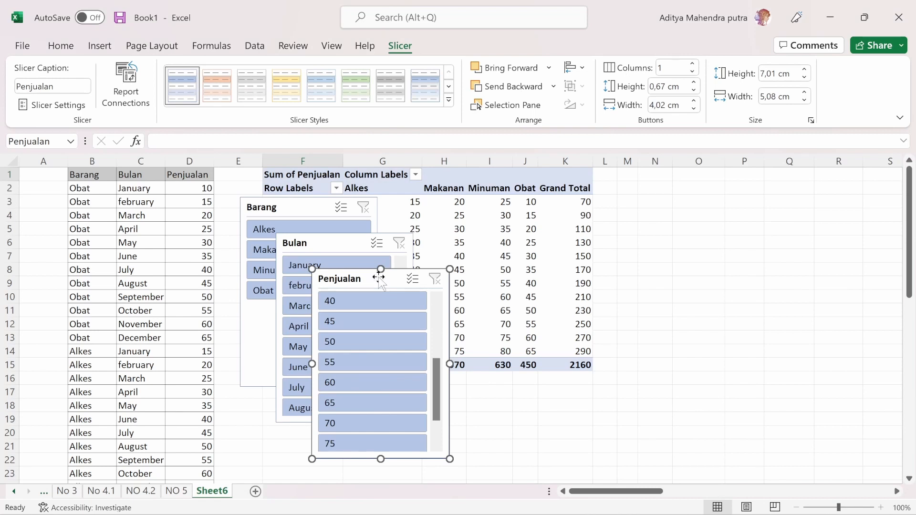
drag(381, 279, 731, 377)
drag(323, 243, 548, 392)
drag(288, 208, 285, 399)
Check the slicer layout in question 6's browser example, return to Excel and set the Barang slicer to 2 columns.
mouse_move(607, 509)
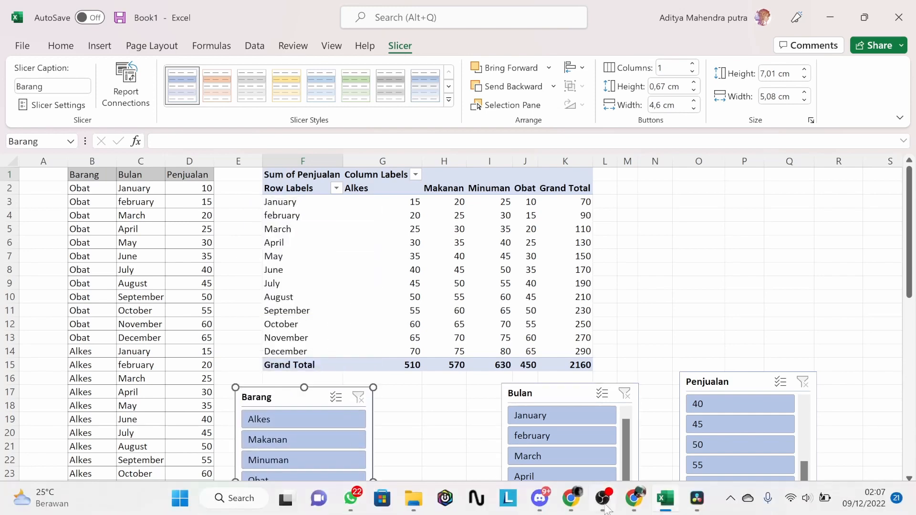
click(634, 498)
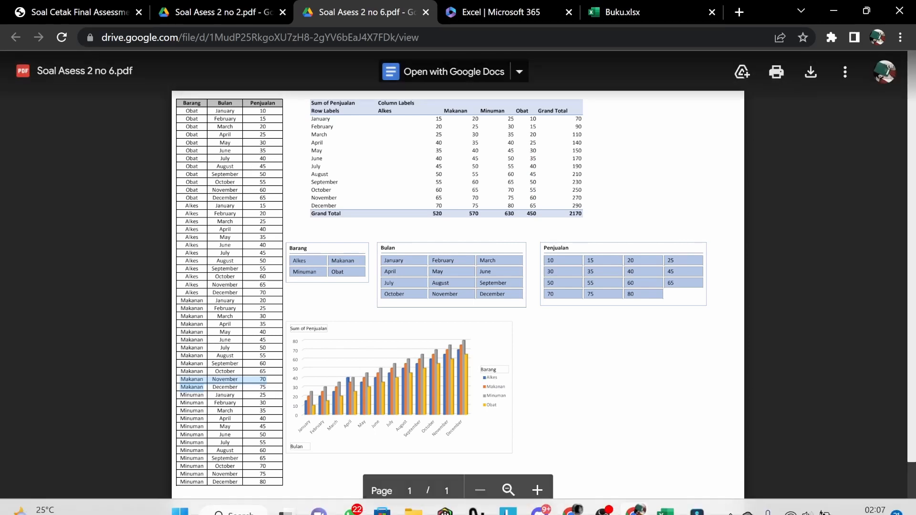
mouse_move(631, 509)
click(664, 499)
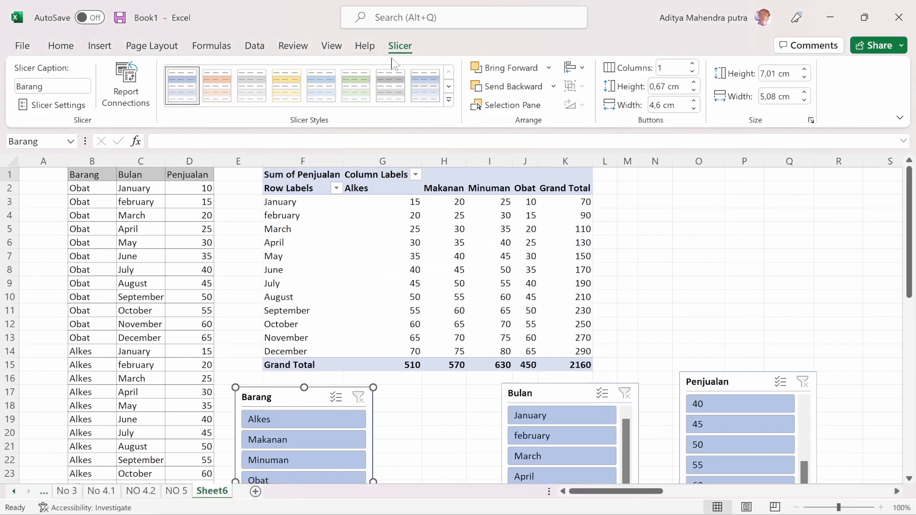
click(693, 66)
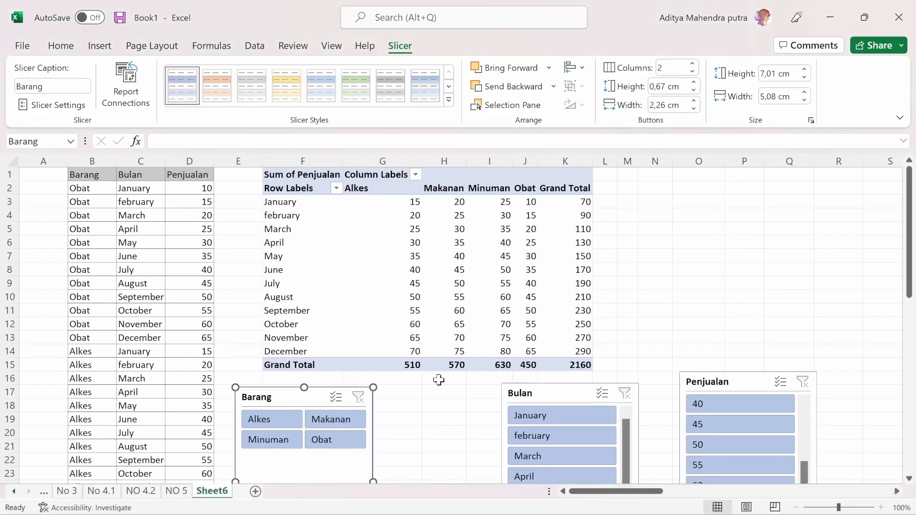
Set the Bulan slicer to 3 columns and move it next to the Barang slicer.
drag(914, 260, 913, 293)
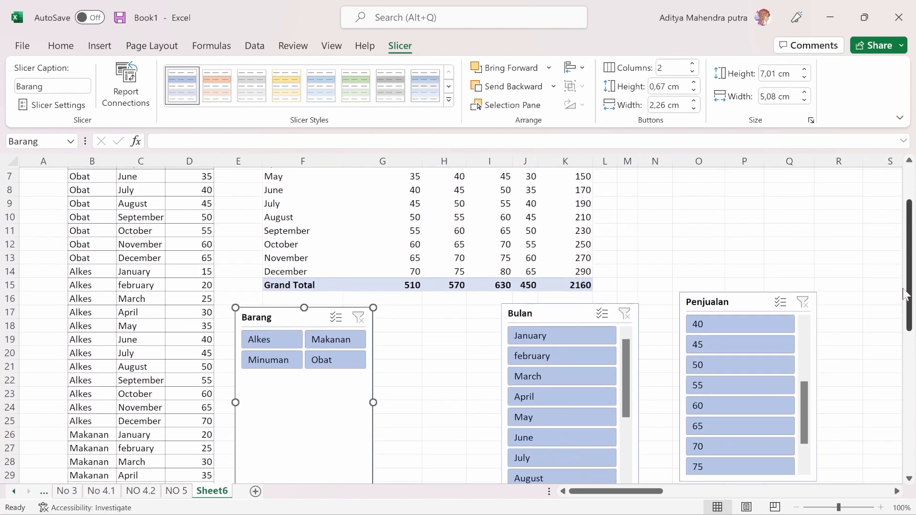
click(578, 321)
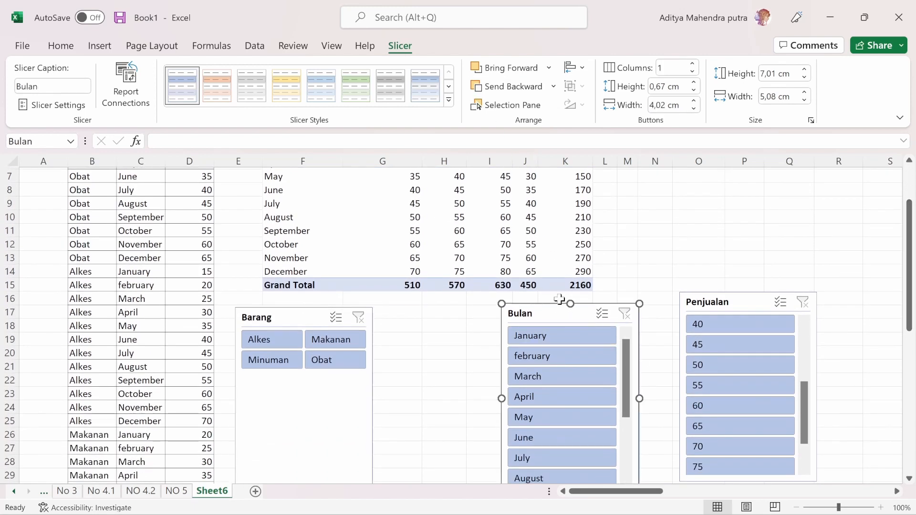
click(691, 64)
click(692, 64)
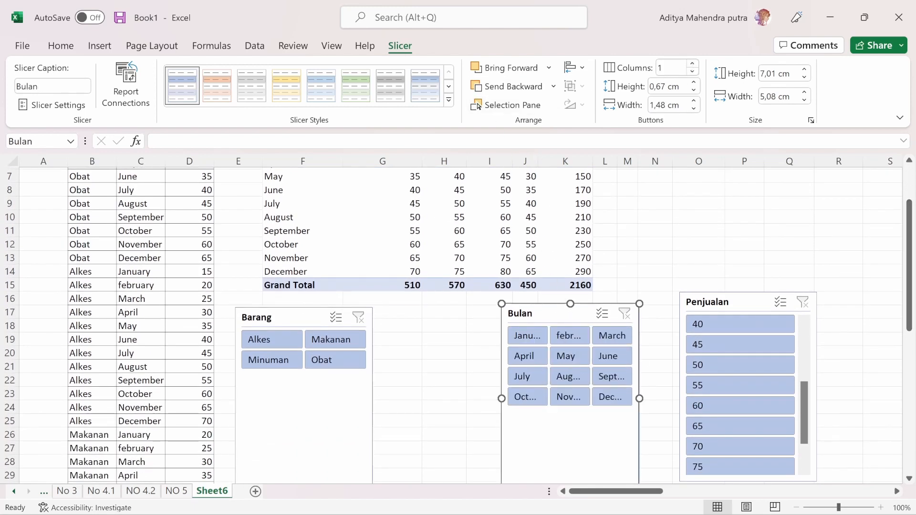
drag(576, 325, 465, 328)
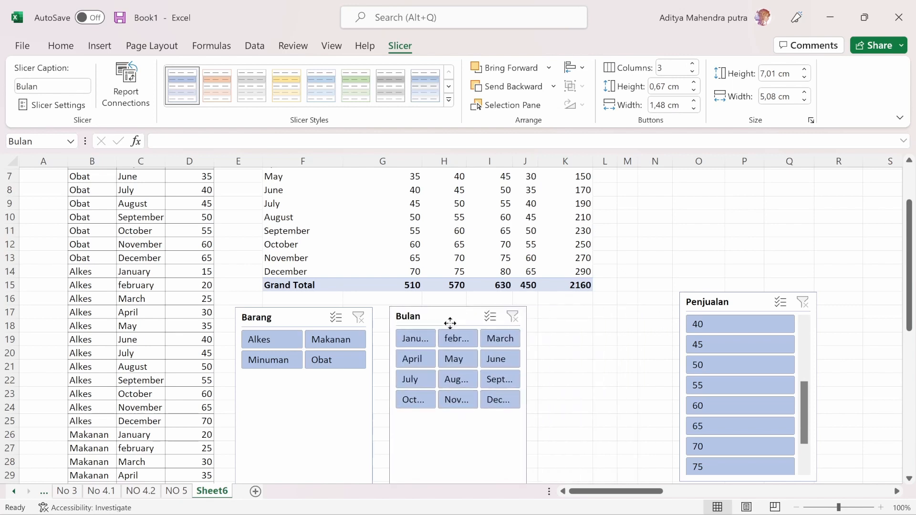
Move the Penjualan slicer next to the Bulan slicer and set it to 4 columns.
drag(740, 306, 599, 321)
click(692, 64)
click(691, 64)
click(692, 64)
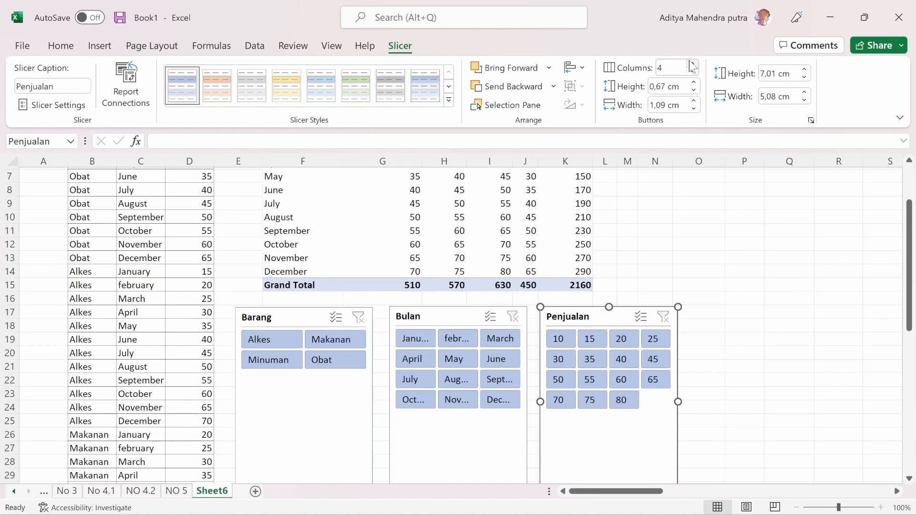
Shorten the Penjualan, Bulan and Barang slicers to trim their empty space, making the Barang slicer about 4.23 cm high.
scroll(756, 341, down, 3)
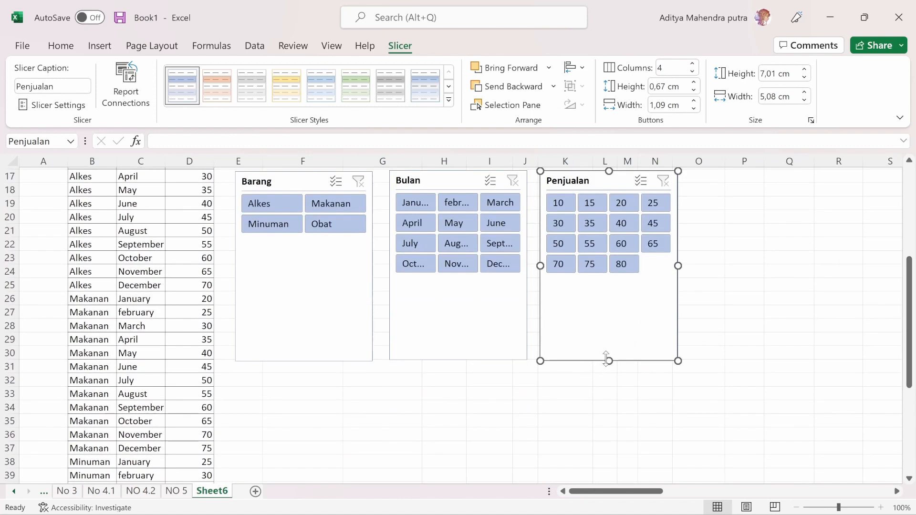
drag(607, 359, 609, 295)
click(453, 328)
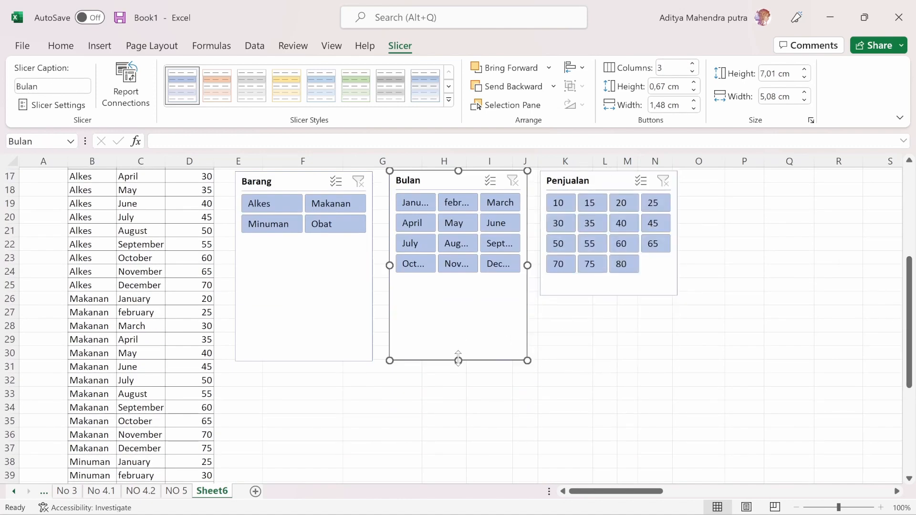
drag(458, 359, 452, 290)
click(294, 329)
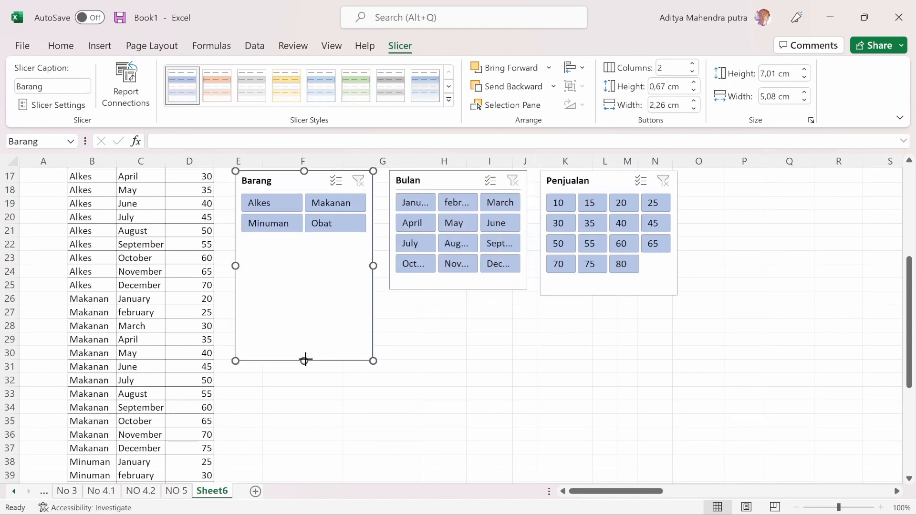
drag(305, 359, 308, 286)
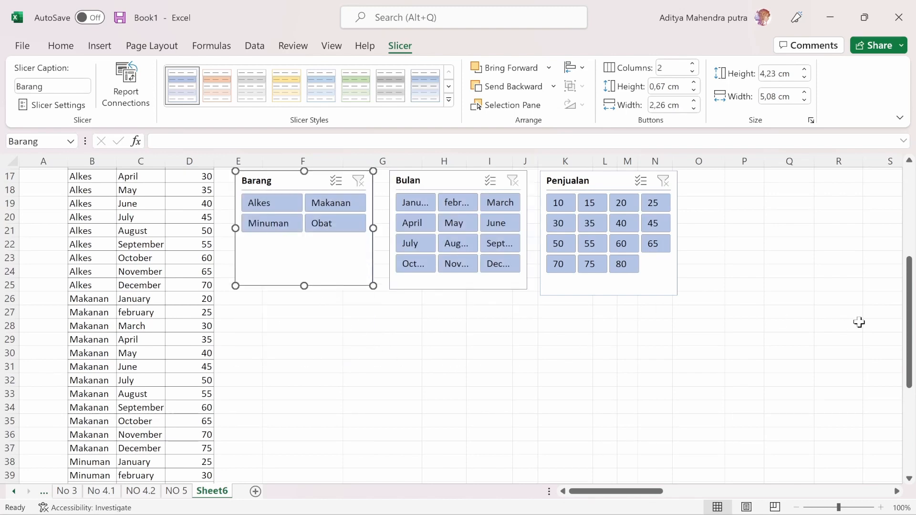
Insert a Clustered Column PivotChart based on the pivot table.
drag(908, 318, 908, 227)
click(296, 175)
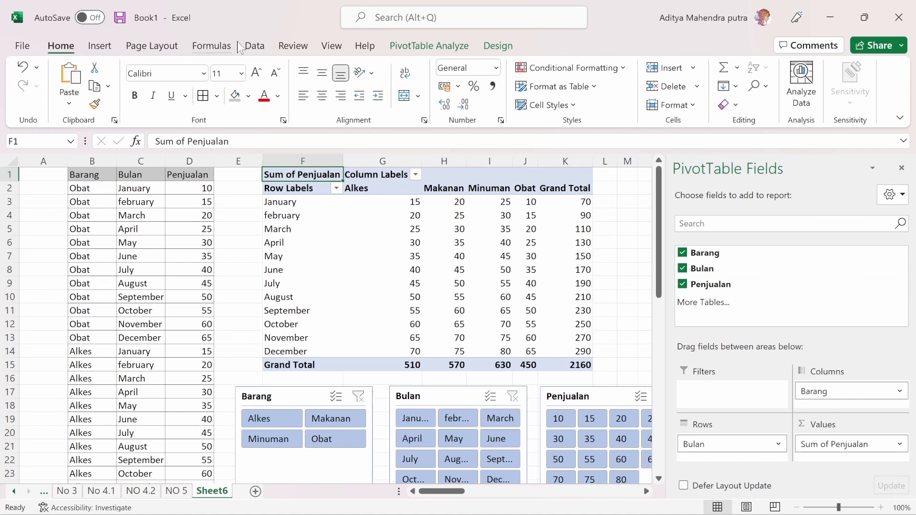
click(118, 43)
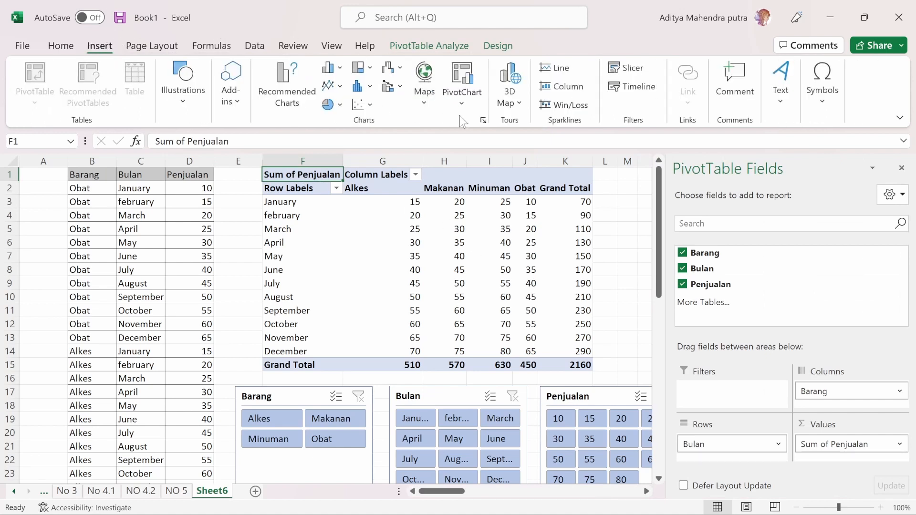
click(472, 105)
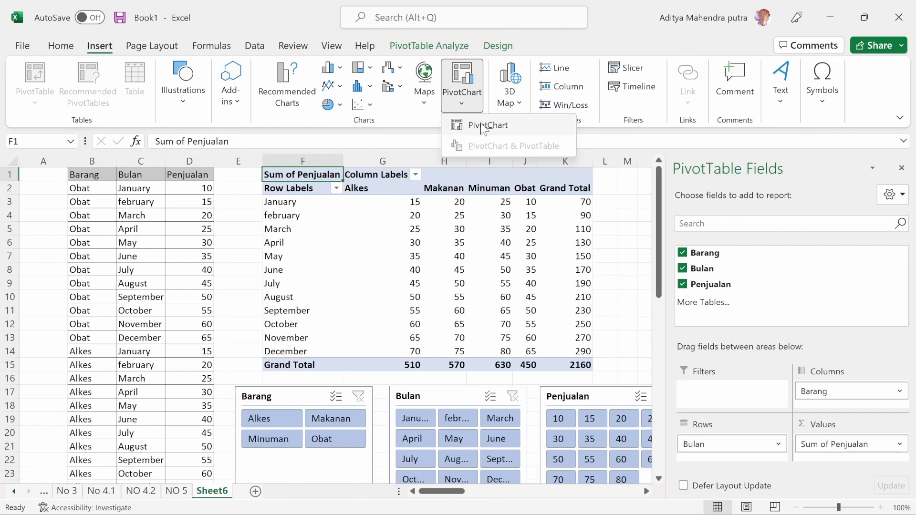
click(468, 123)
mouse_move(453, 220)
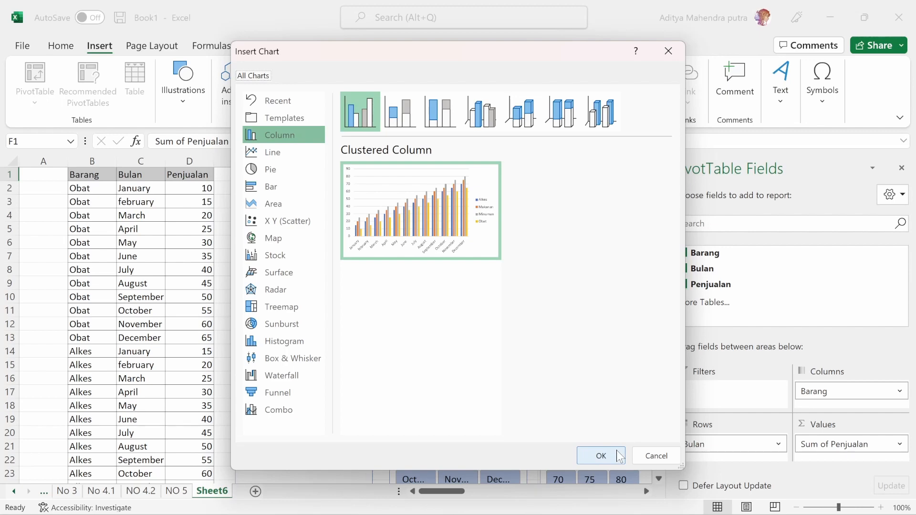
click(600, 456)
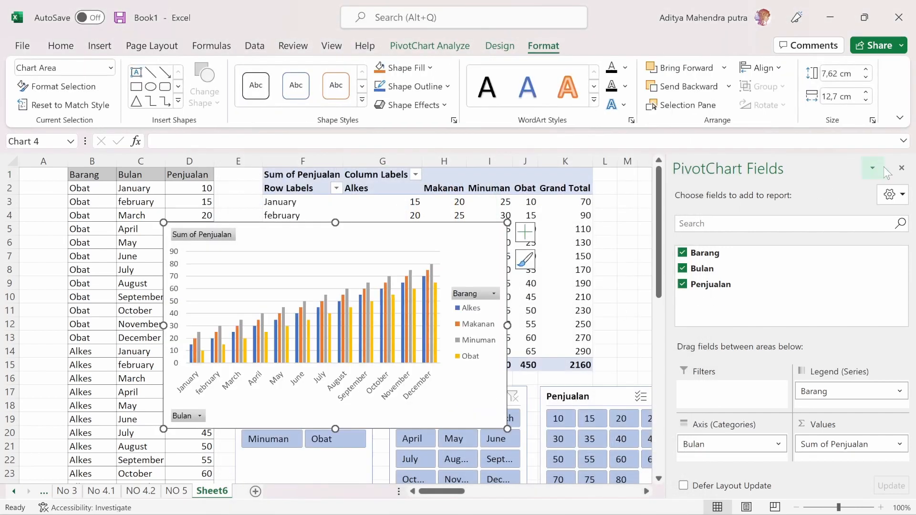
Close the PivotChart fields pane and move the chart beside the pivot table, next to the Grand Total column.
drag(304, 245, 720, 193)
click(901, 167)
drag(303, 245, 751, 193)
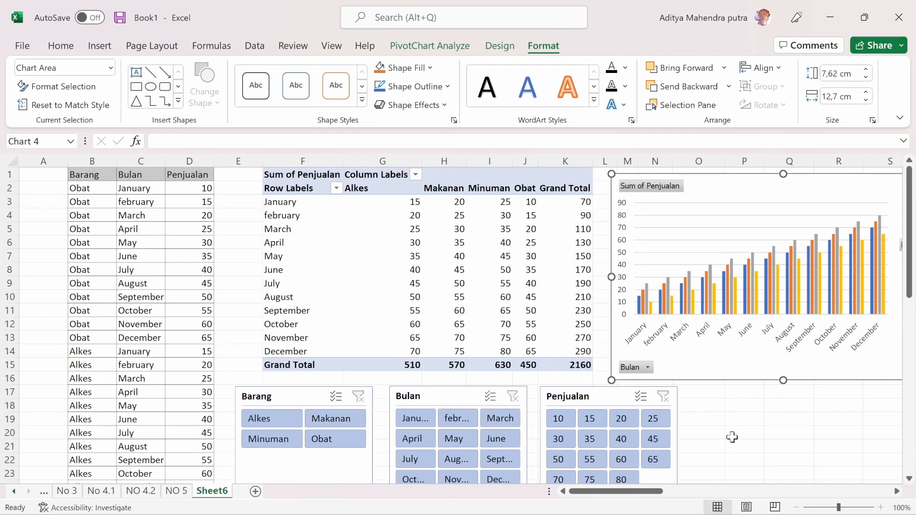
Compare the chart and slicer arrangement with question 6's example in the browser, return to Excel and examine the area below the slicers.
scroll(732, 437, down, 1)
click(635, 498)
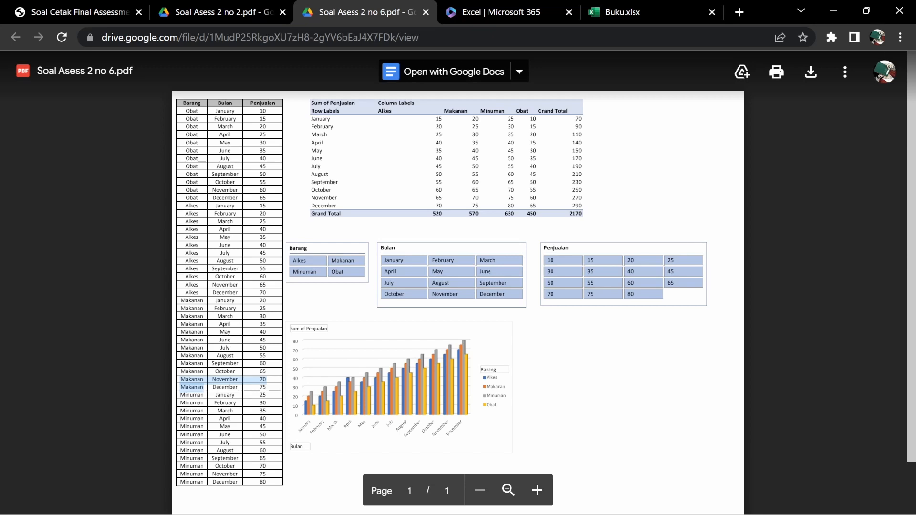
click(668, 499)
scroll(709, 368, down, 2)
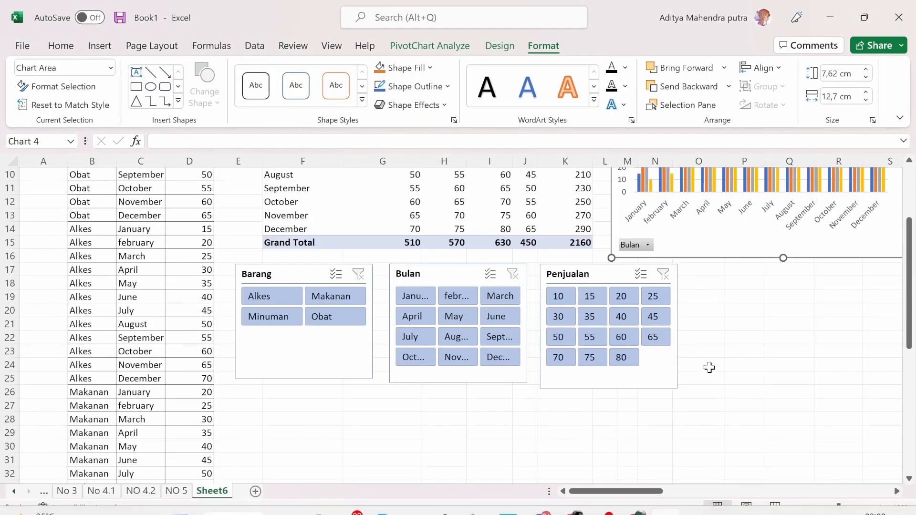
scroll(768, 400, up, 3)
scroll(436, 366, down, 4)
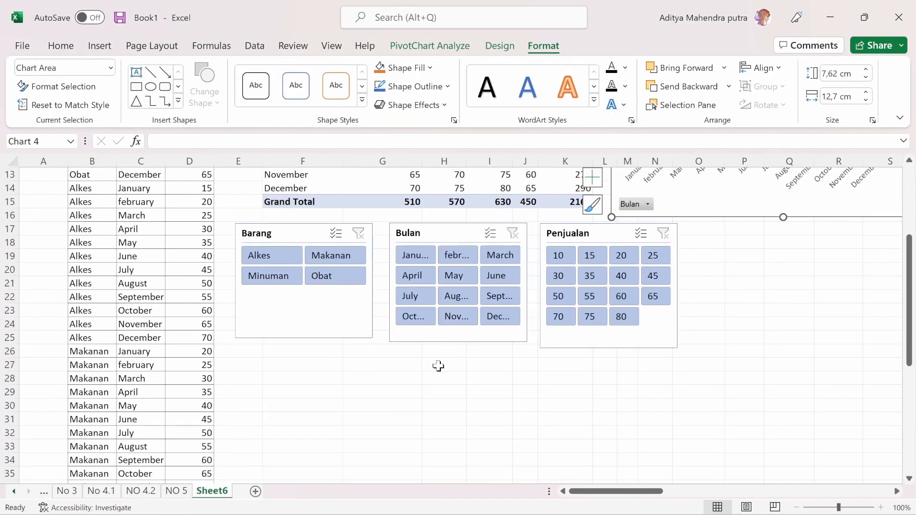